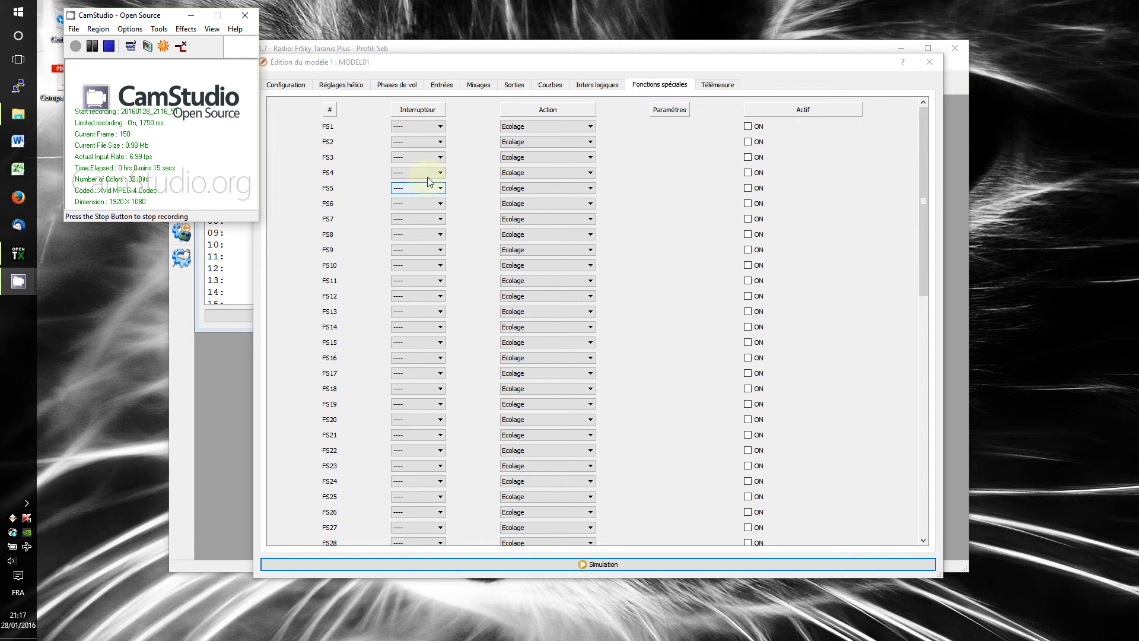
# Look through the physical switch positions offered as the trigger for special function FS1.
pyautogui.click(433, 128)
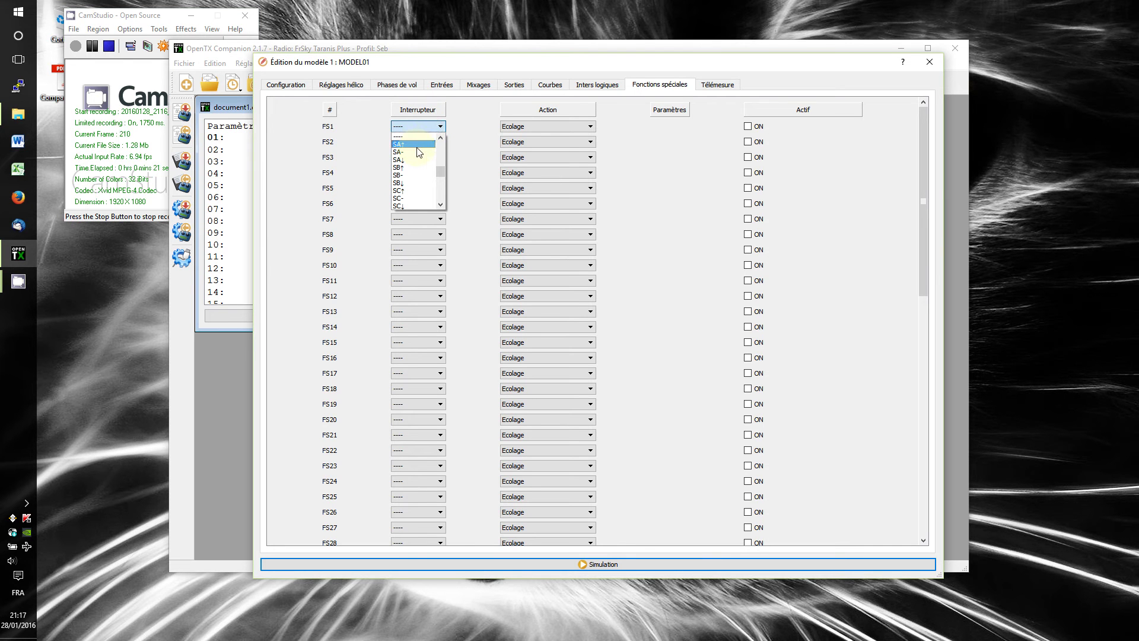
pyautogui.scroll(1, 419, 153)
pyautogui.scroll(-1, 413, 157)
pyautogui.press('super+plus')
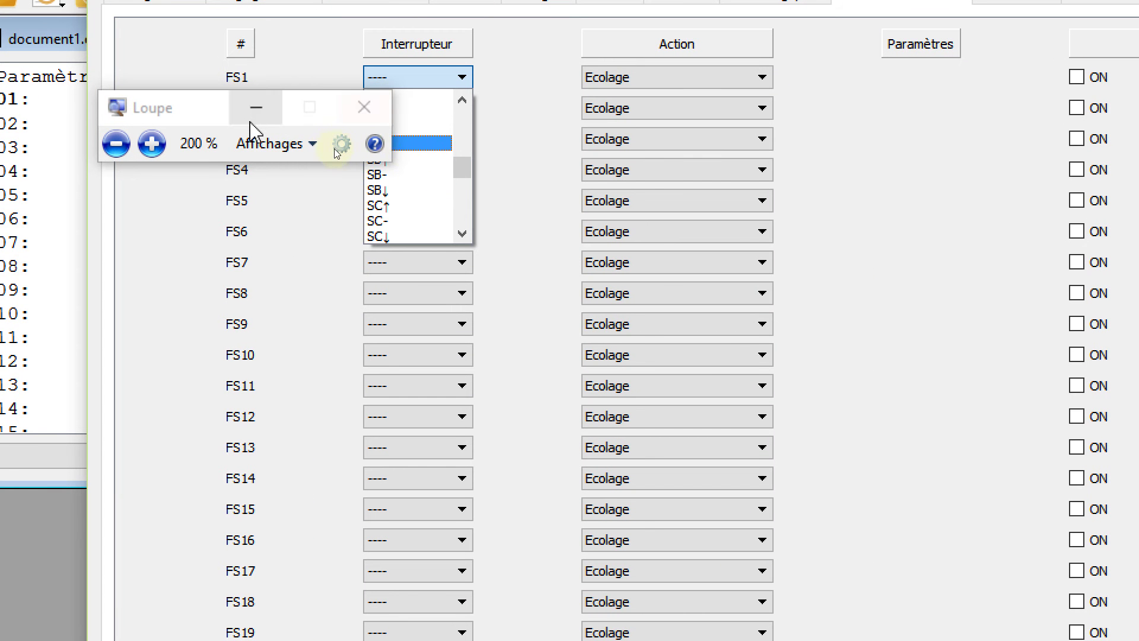
pyautogui.press('super+Escape')
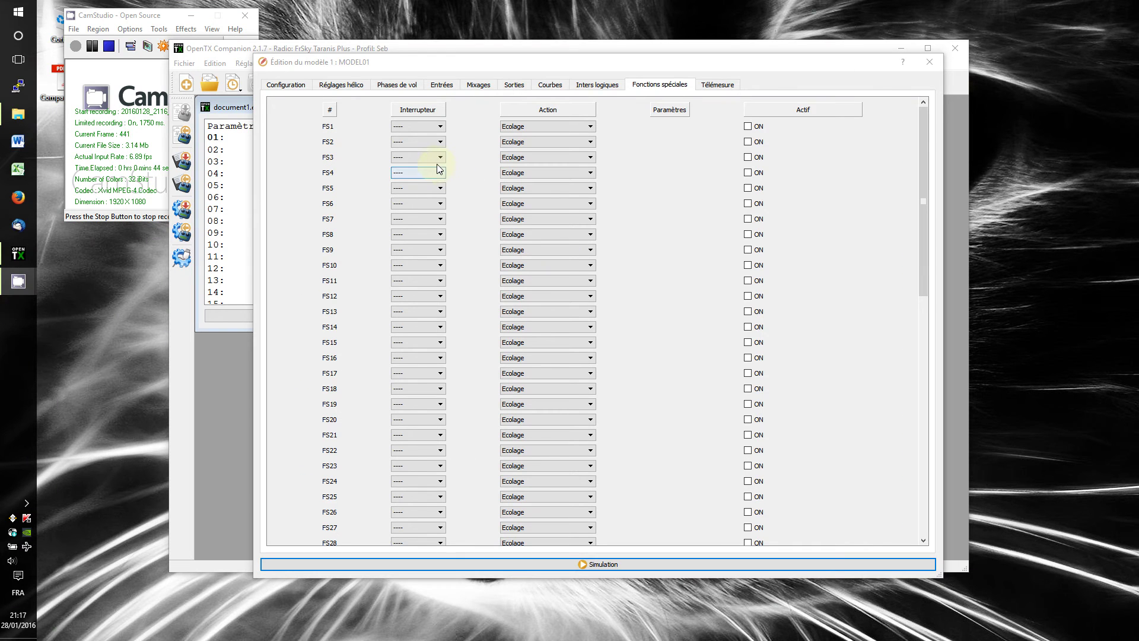
# Look through the trigger choices for special function FS3 from the physical switches down to the trims.
pyautogui.click(462, 137)
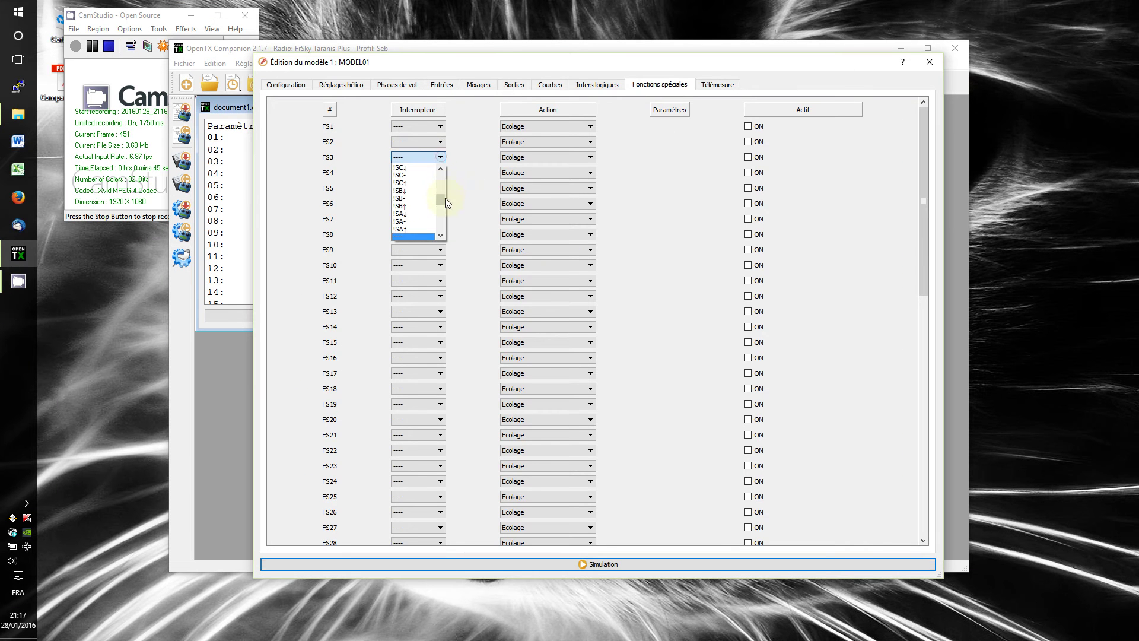
pyautogui.scroll(-6, 418, 199)
pyautogui.scroll(-8, 418, 198)
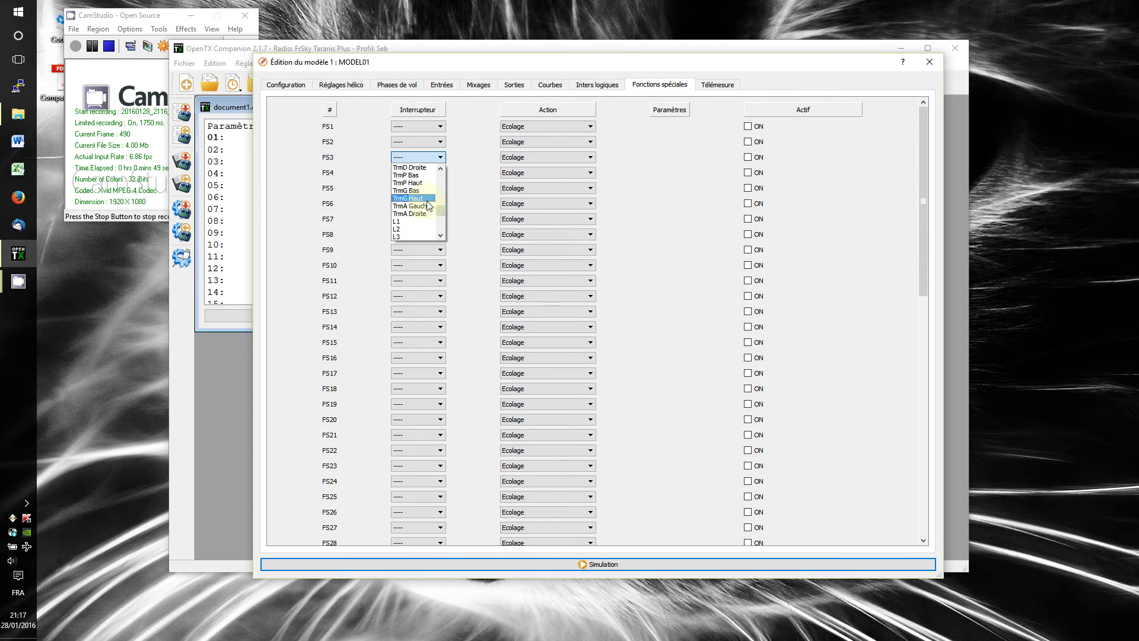
pyautogui.scroll(1, 430, 209)
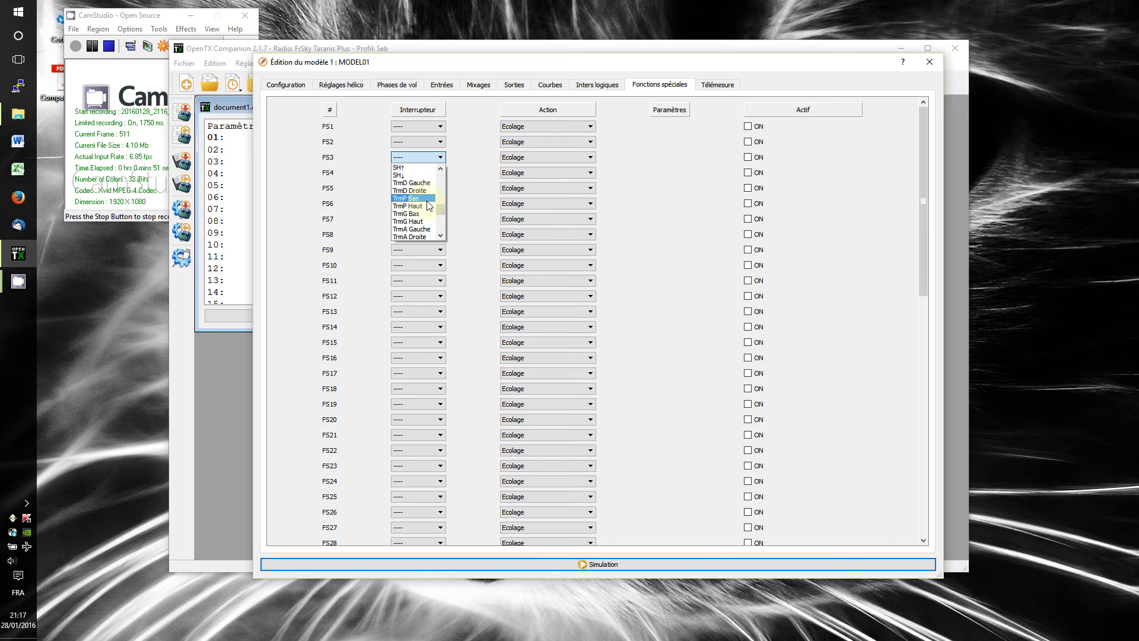
pyautogui.click(430, 206)
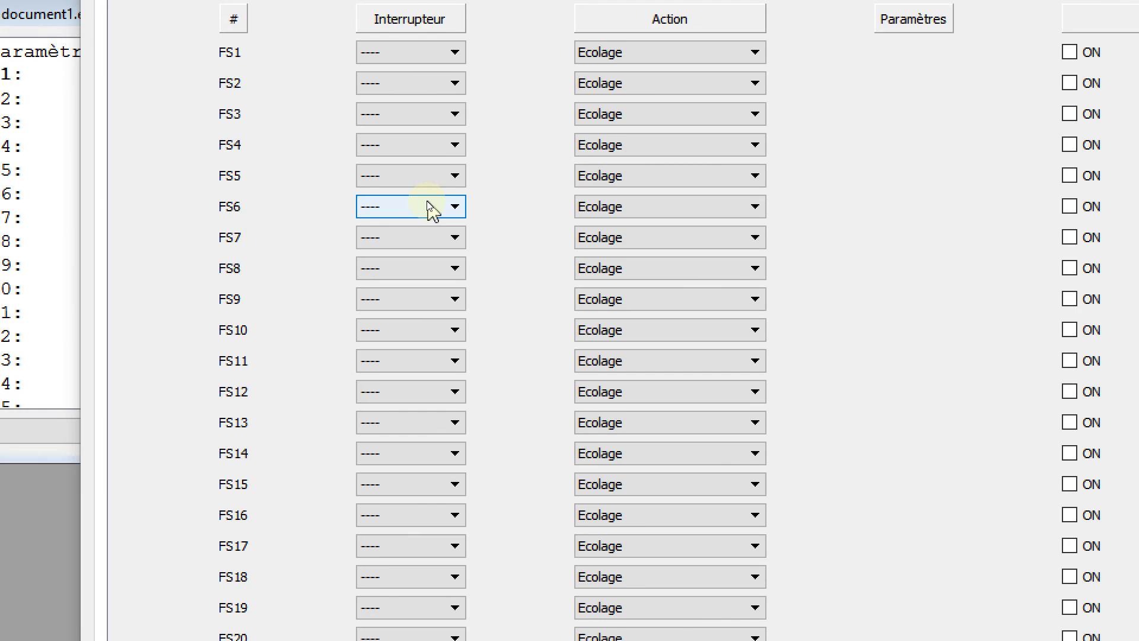
# Examine the trigger choices for special function FS6 from the physical switches through the trims to the first logical switches.
pyautogui.click(431, 207)
pyautogui.scroll(-5, 433, 255)
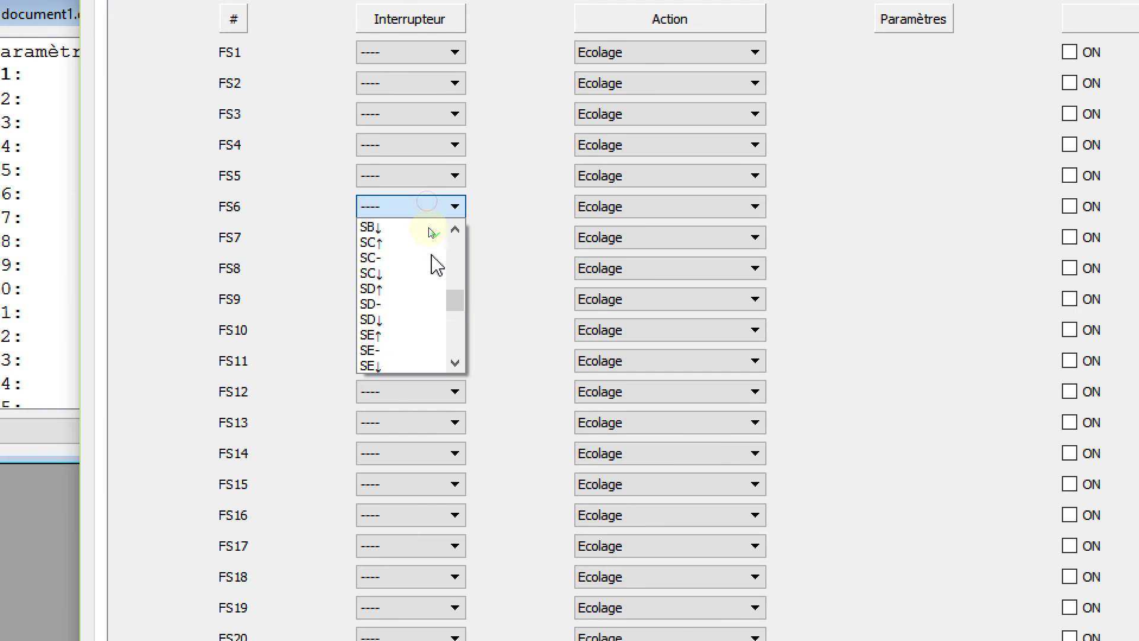
pyautogui.scroll(1, 435, 246)
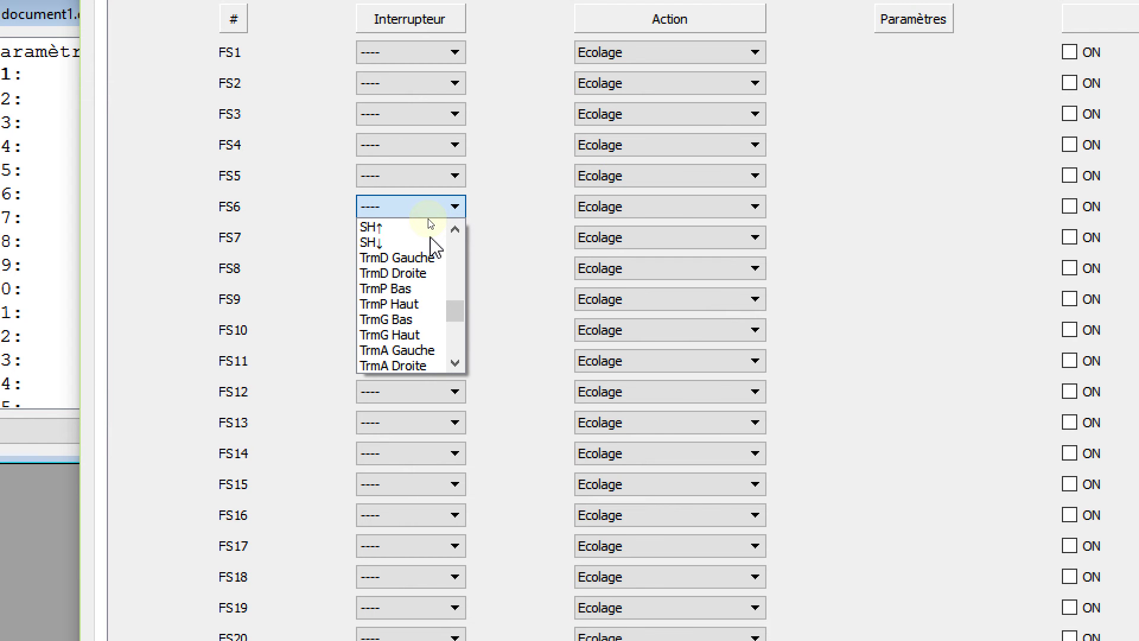
pyautogui.scroll(-2, 433, 239)
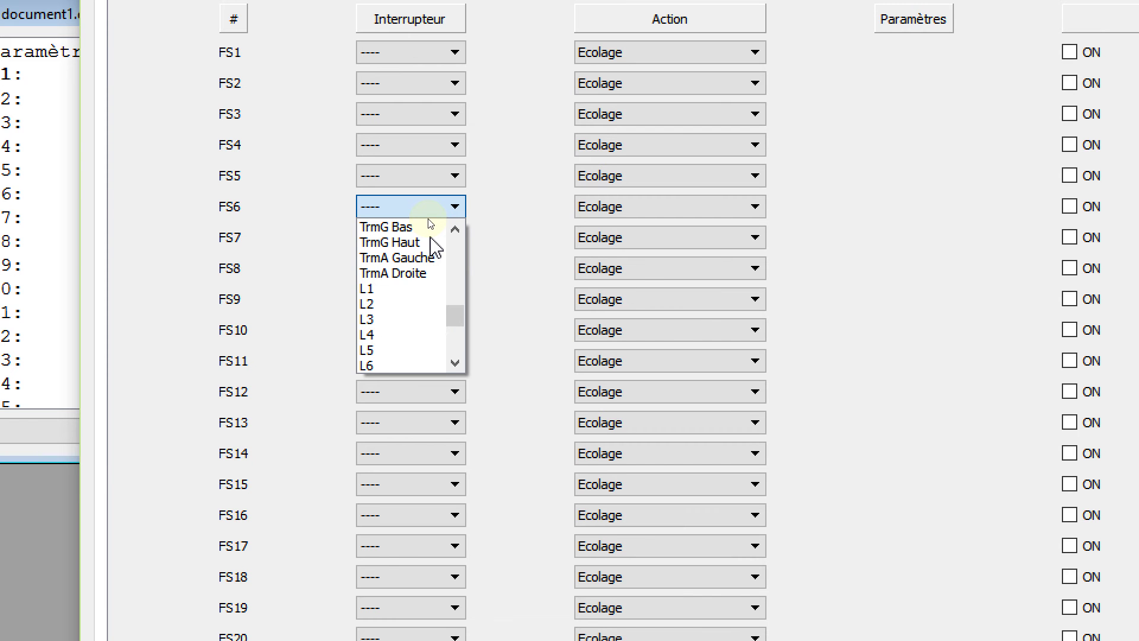
pyautogui.scroll(-1, 431, 224)
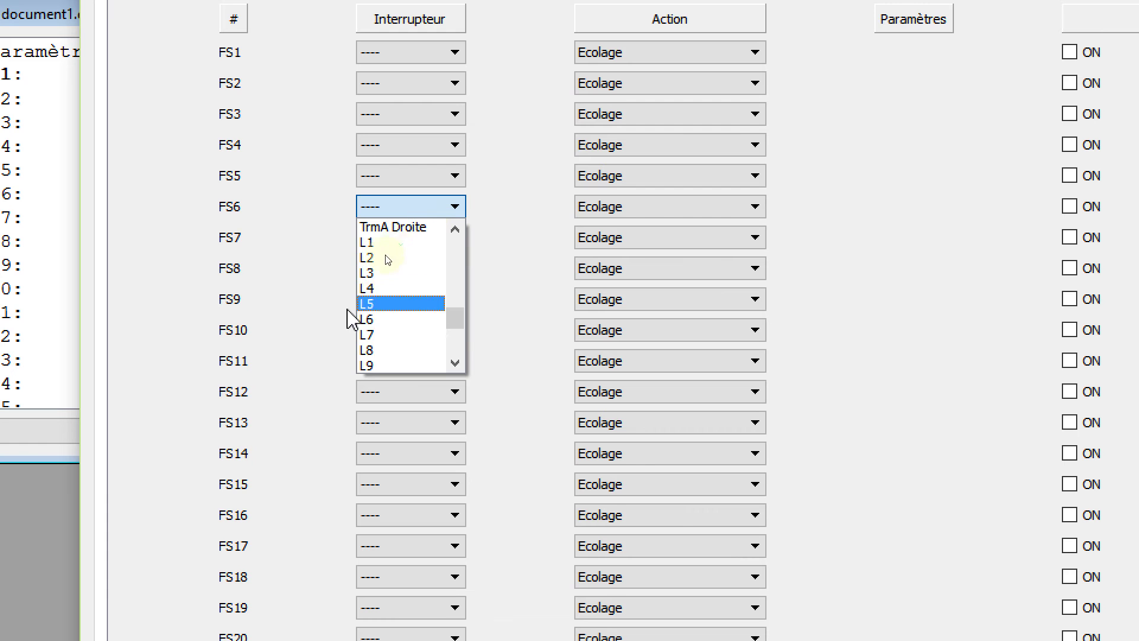
pyautogui.scroll(-1, 453, 247)
# Examine the remaining trigger choices for special function FS6: trims, logical switches, ON, Un and the flight phases.
pyautogui.click(453, 136)
pyautogui.scroll(-8, 437, 187)
pyautogui.scroll(-18, 433, 178)
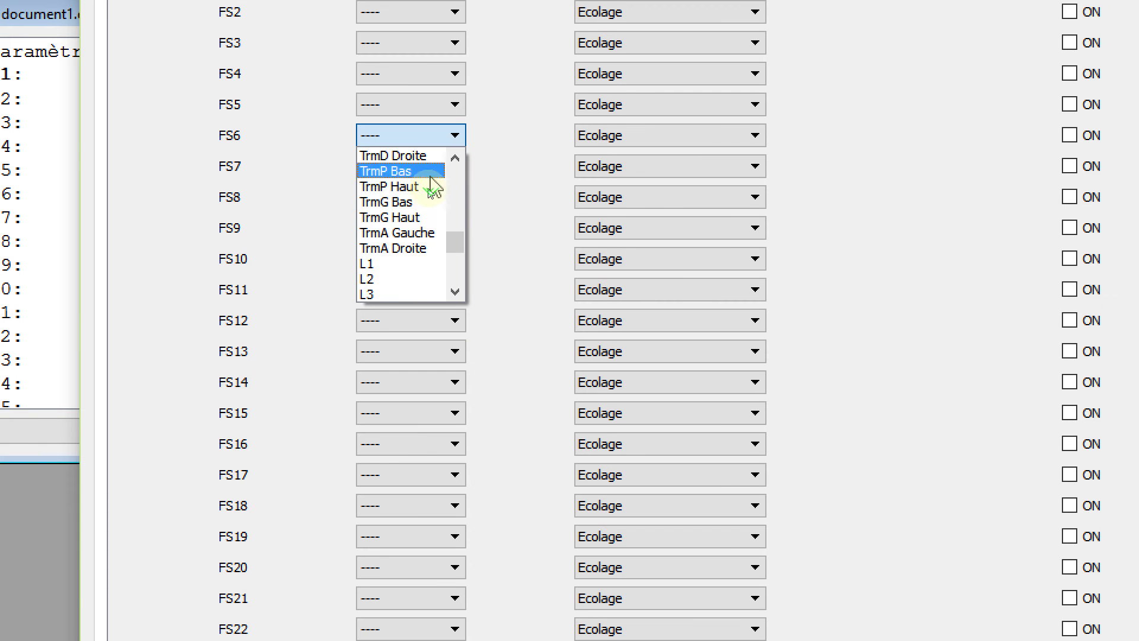
pyautogui.scroll(-1, 416, 160)
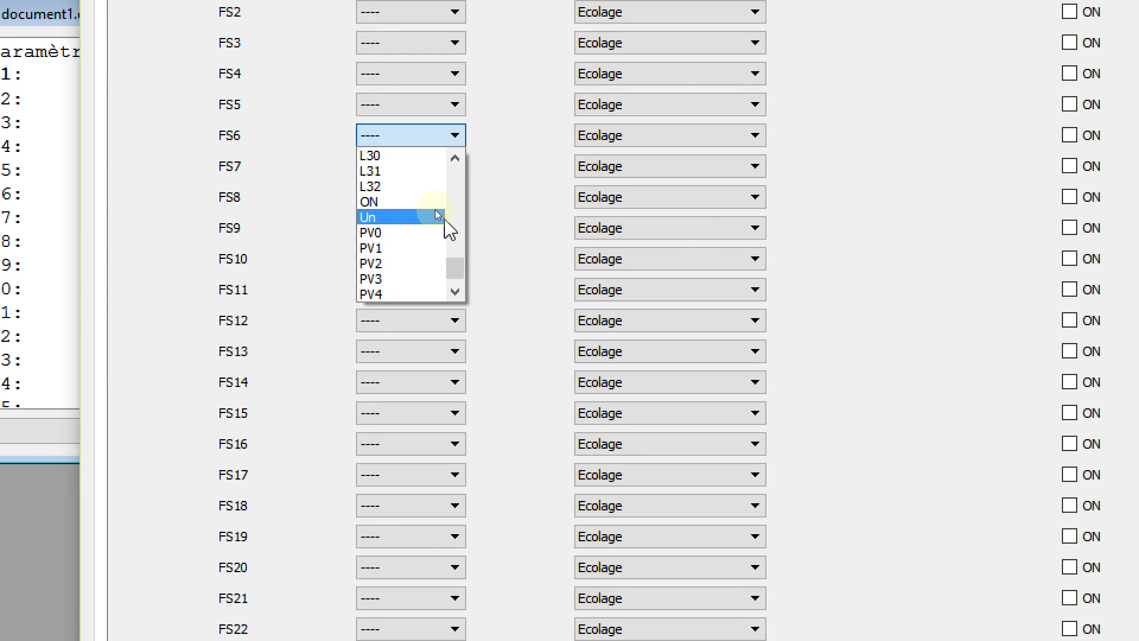
pyautogui.scroll(-1, 439, 220)
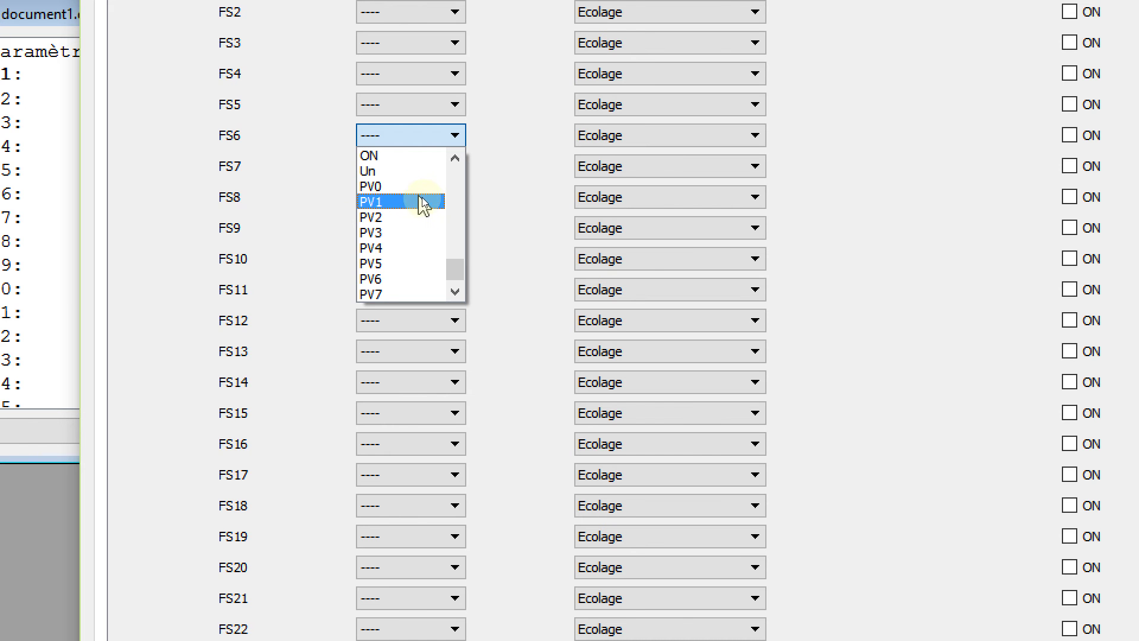
pyautogui.scroll(-1, 411, 213)
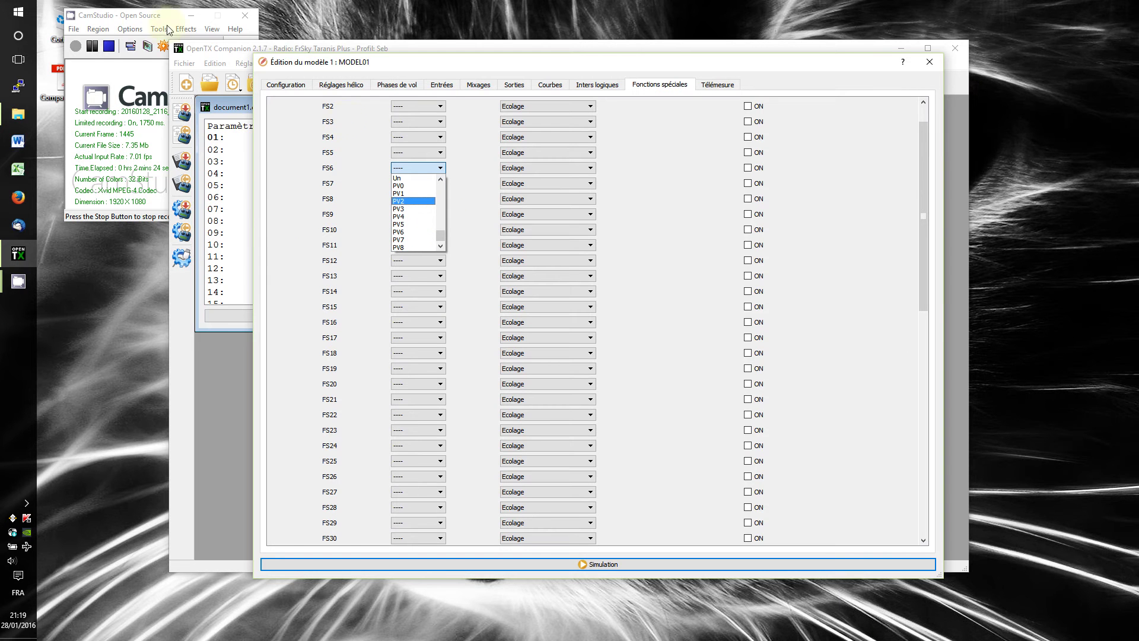
# Compare MODEL01's special functions in OpenTX Companion 2.0 with those in OpenTX Companion 2.1.7, returning to the 2.0 window.
pyautogui.click(117, 46)
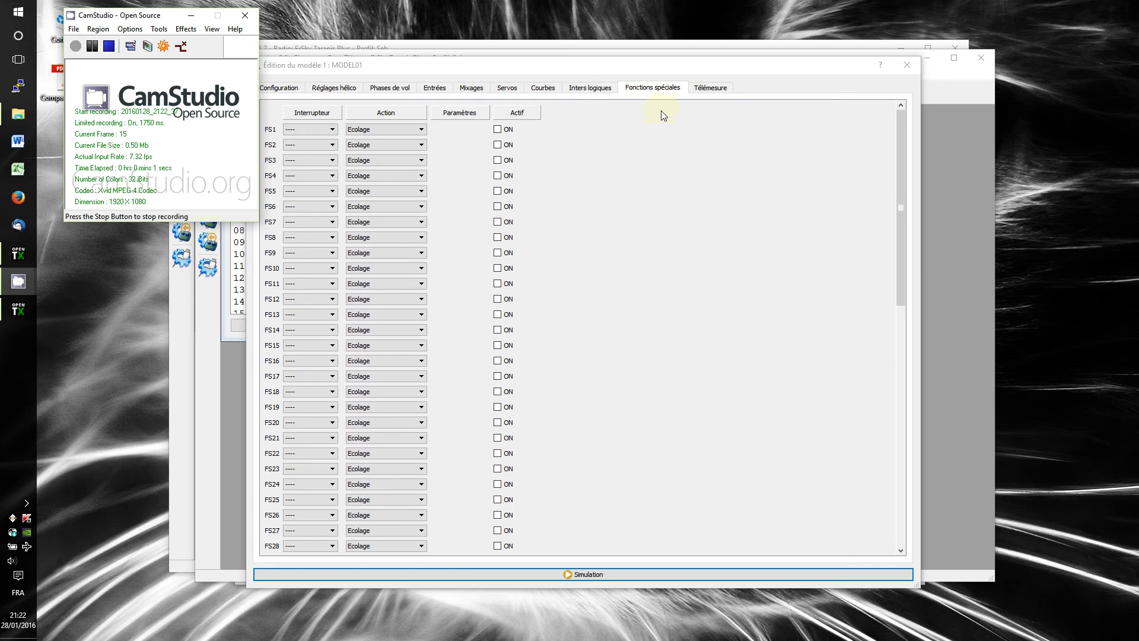
pyautogui.click(664, 69)
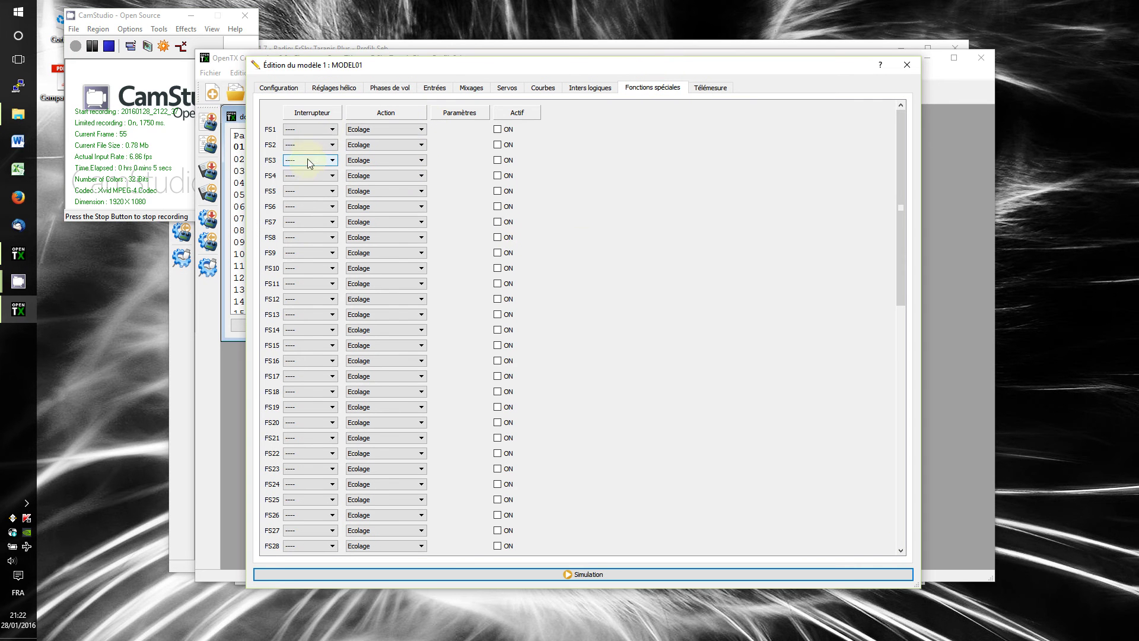
pyautogui.click(368, 144)
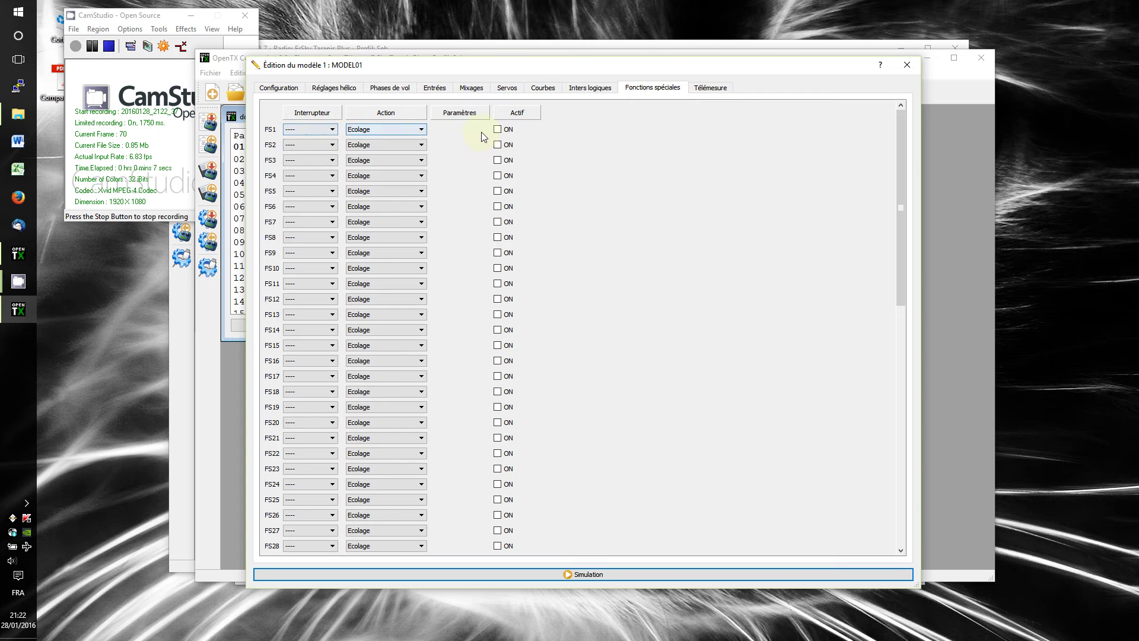
pyautogui.click(331, 146)
pyautogui.click(26, 251)
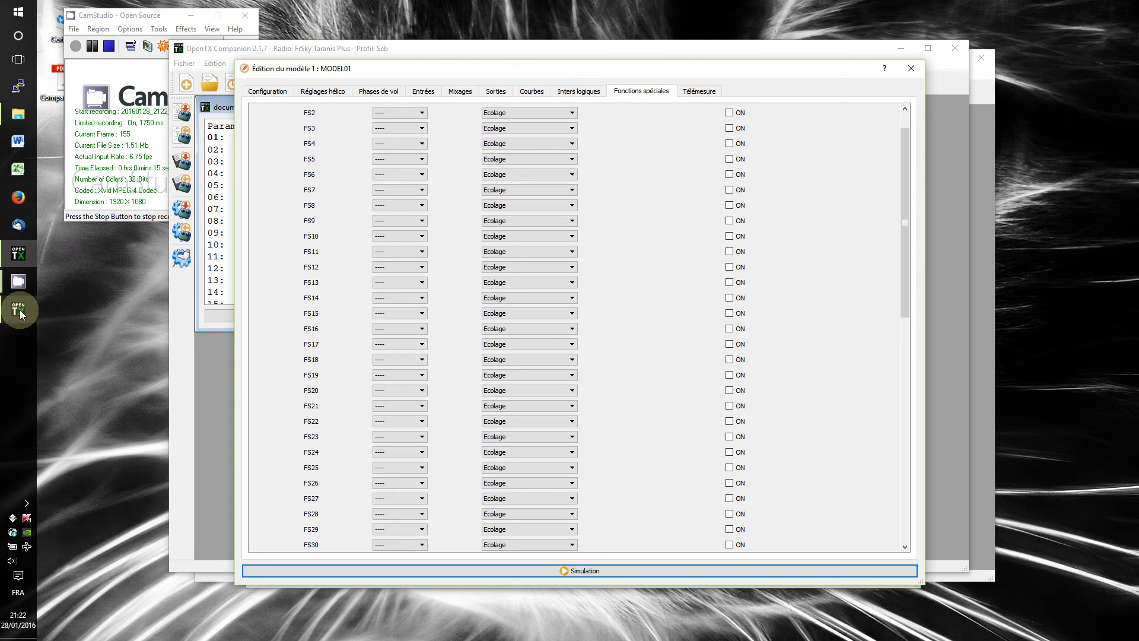
pyautogui.moveTo(20, 309)
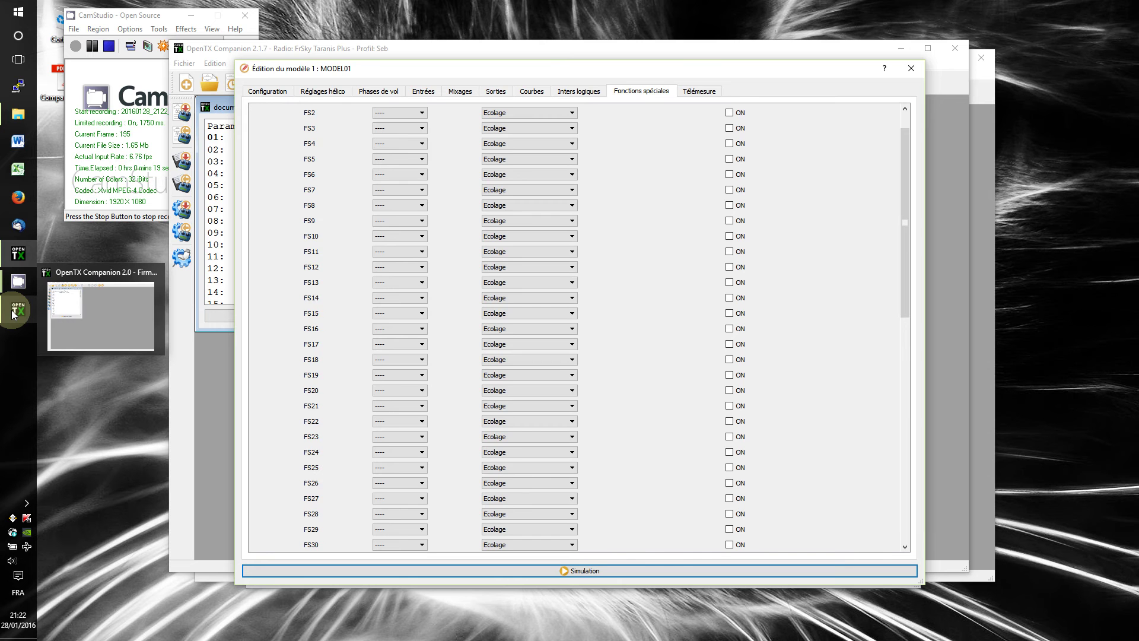
pyautogui.click(13, 314)
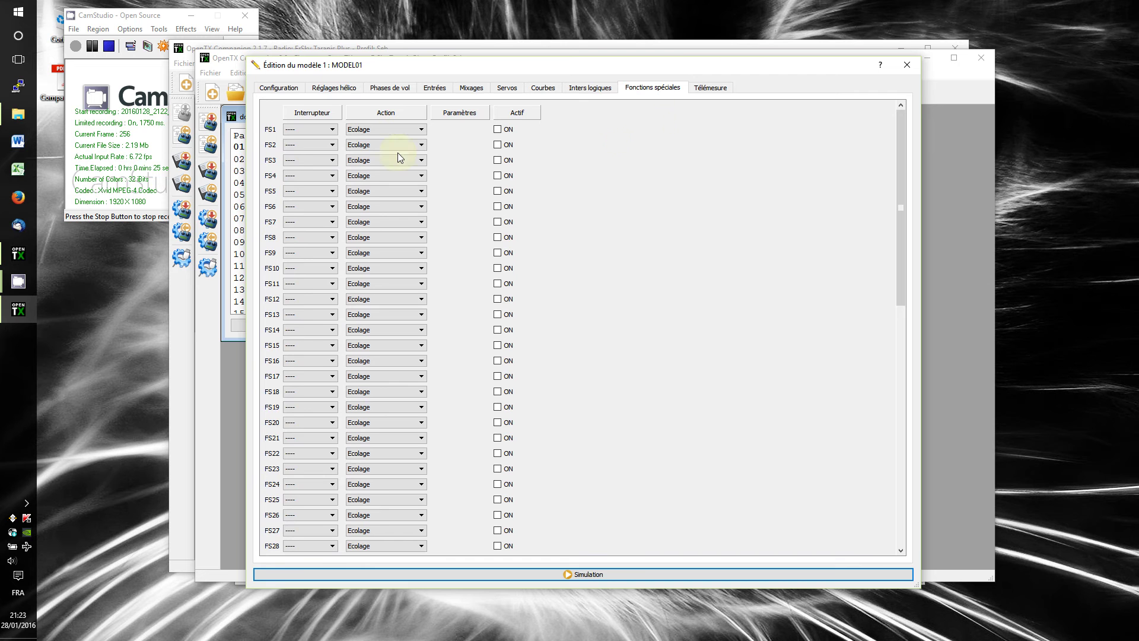
# Close the model editor and OpenTX Companion 2.0, discarding the changes to document1.eepe.
pyautogui.click(906, 65)
pyautogui.click(982, 58)
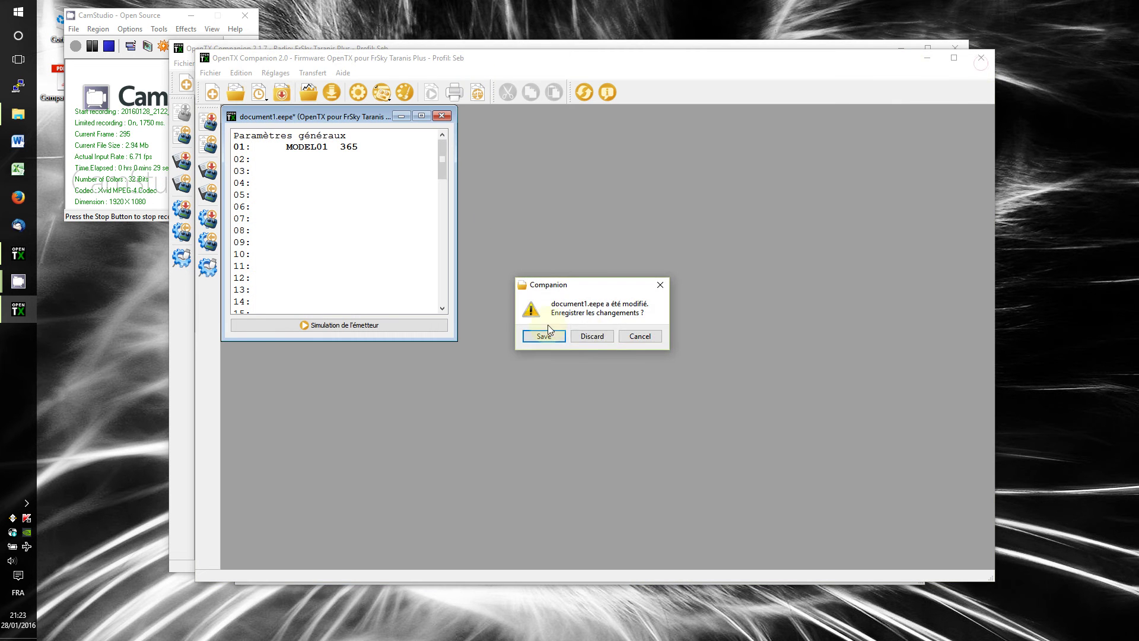
pyautogui.click(592, 336)
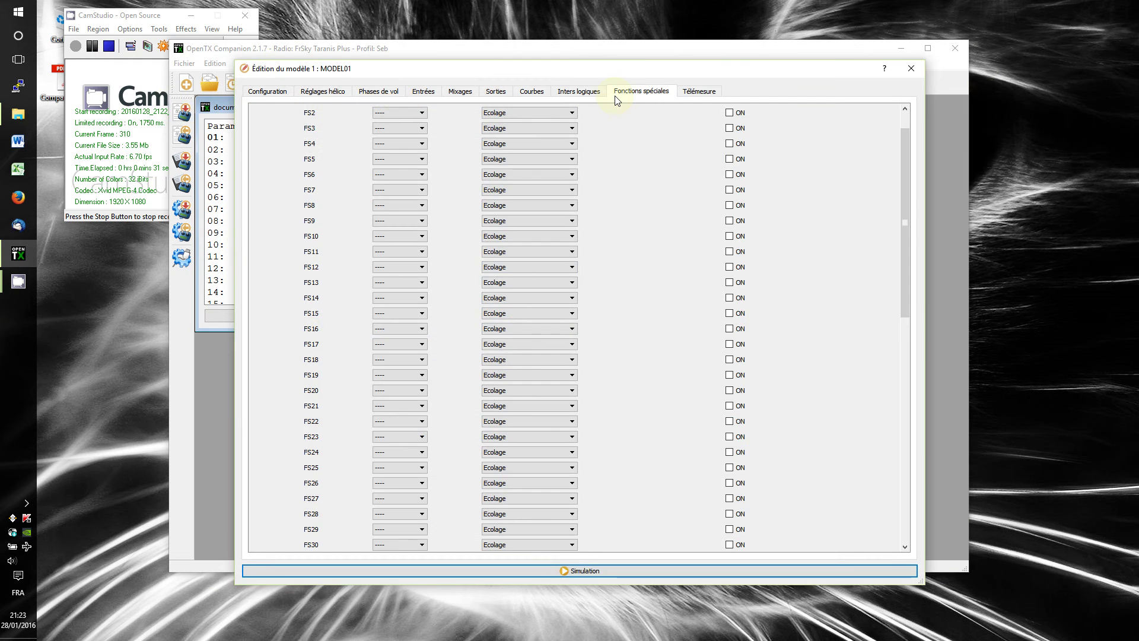
# Enable the ON option of special function FS1 in MODEL01 and disable it again.
pyautogui.moveTo(904, 194); pyautogui.dragTo(903, 136)
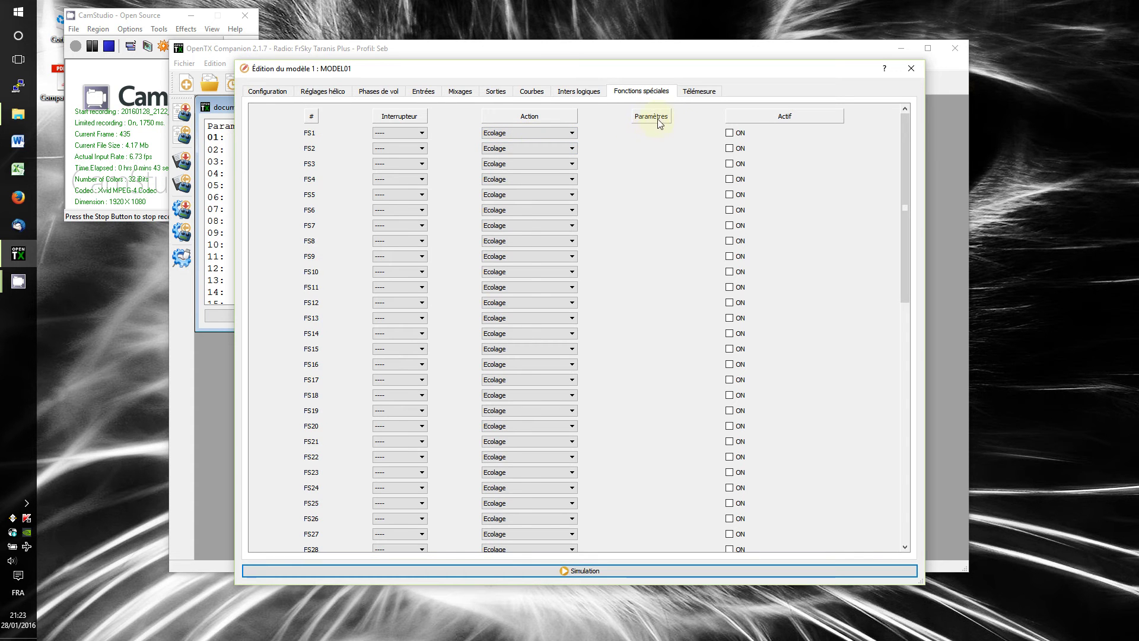
pyautogui.click(729, 134)
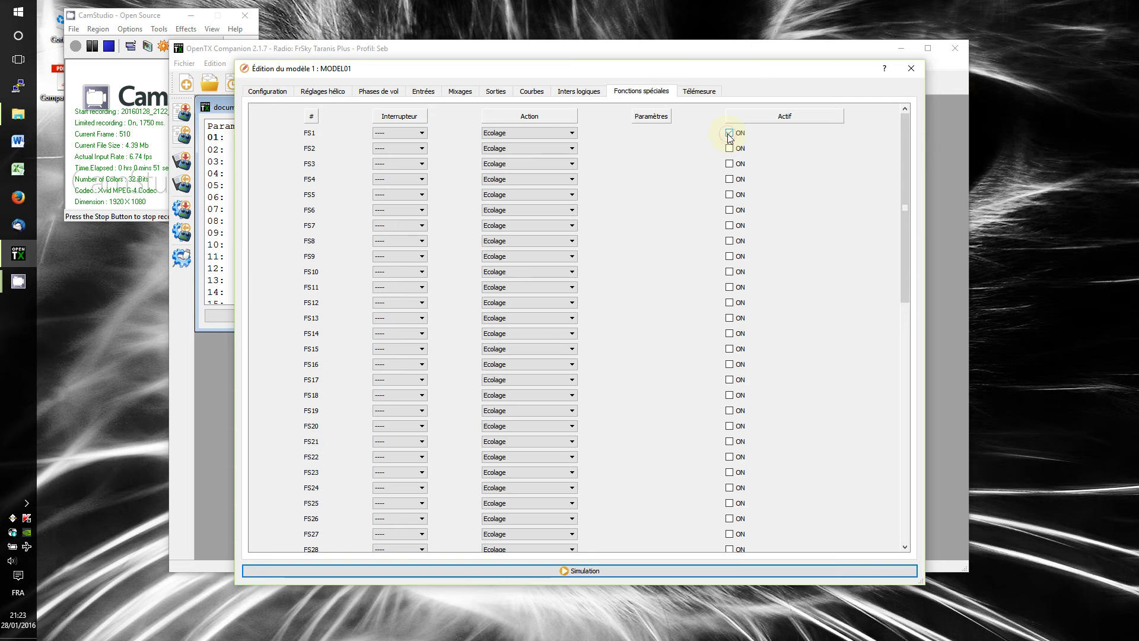
pyautogui.click(729, 134)
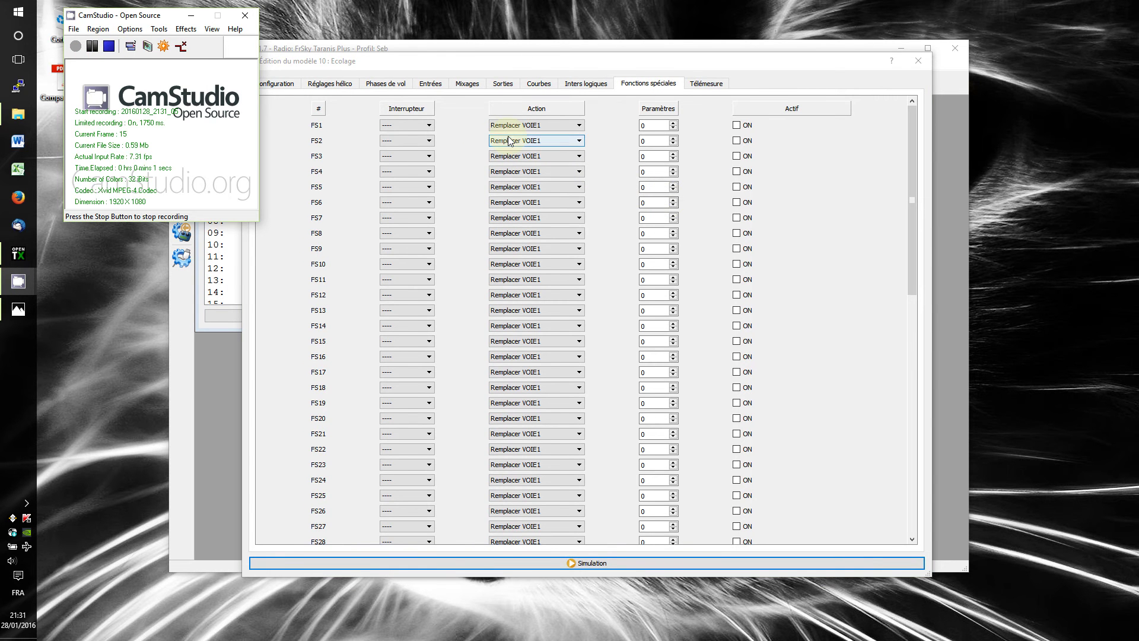
# Reposition the Ecolage model editor window and view the actions available for special function FS1, leaving Remplacer VOIE1 selected.
pyautogui.click(514, 65)
pyautogui.moveTo(513, 65); pyautogui.dragTo(544, 73)
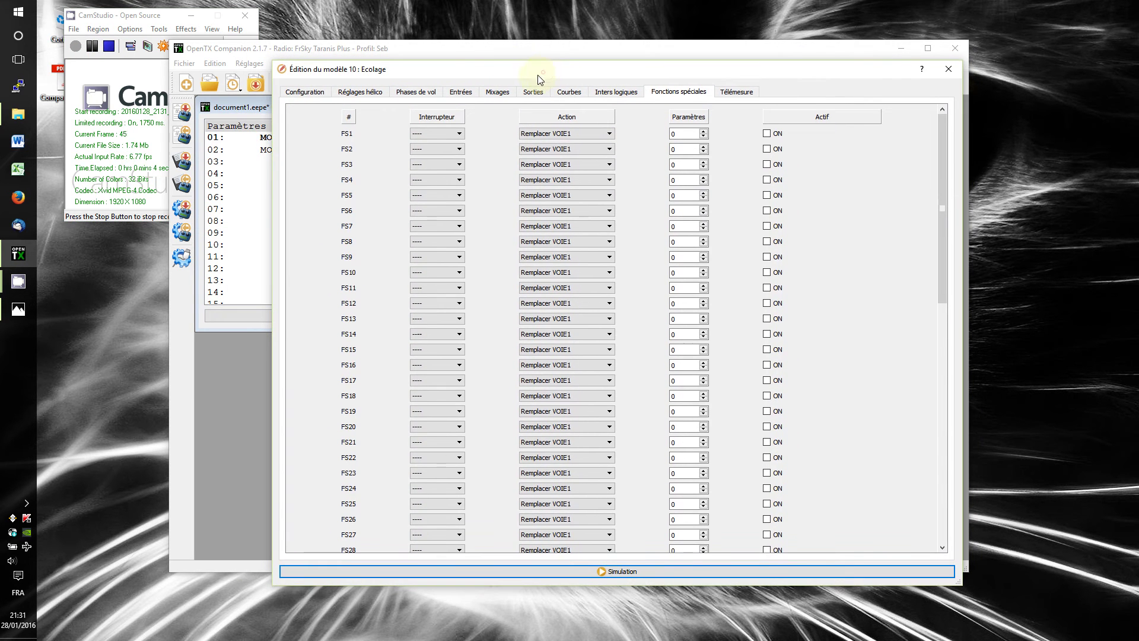
pyautogui.click(601, 136)
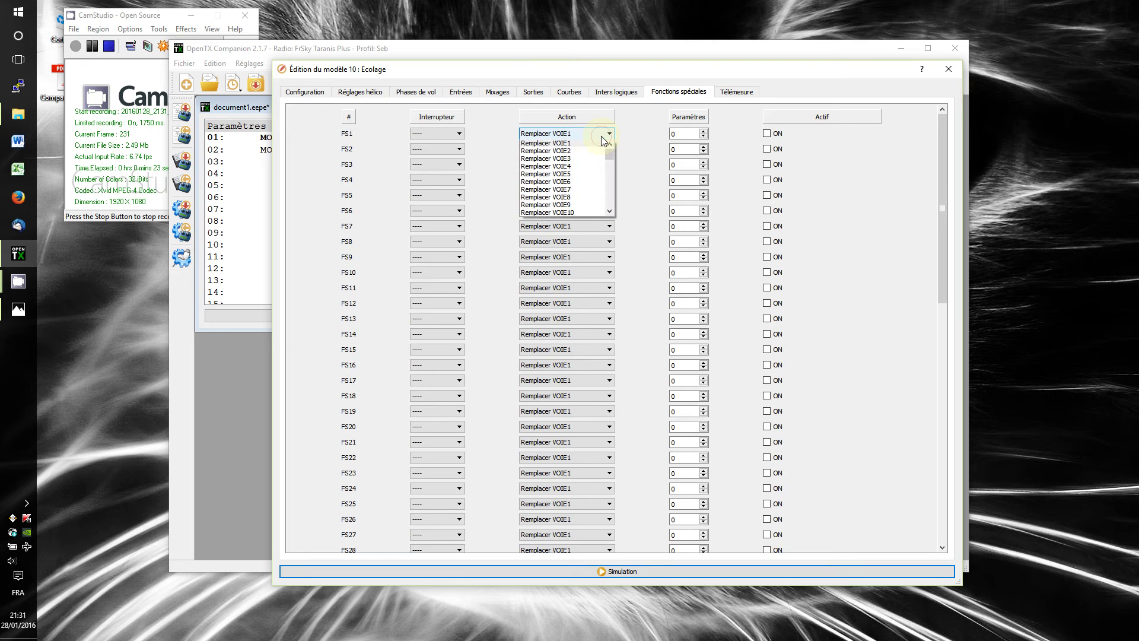
pyautogui.click(600, 136)
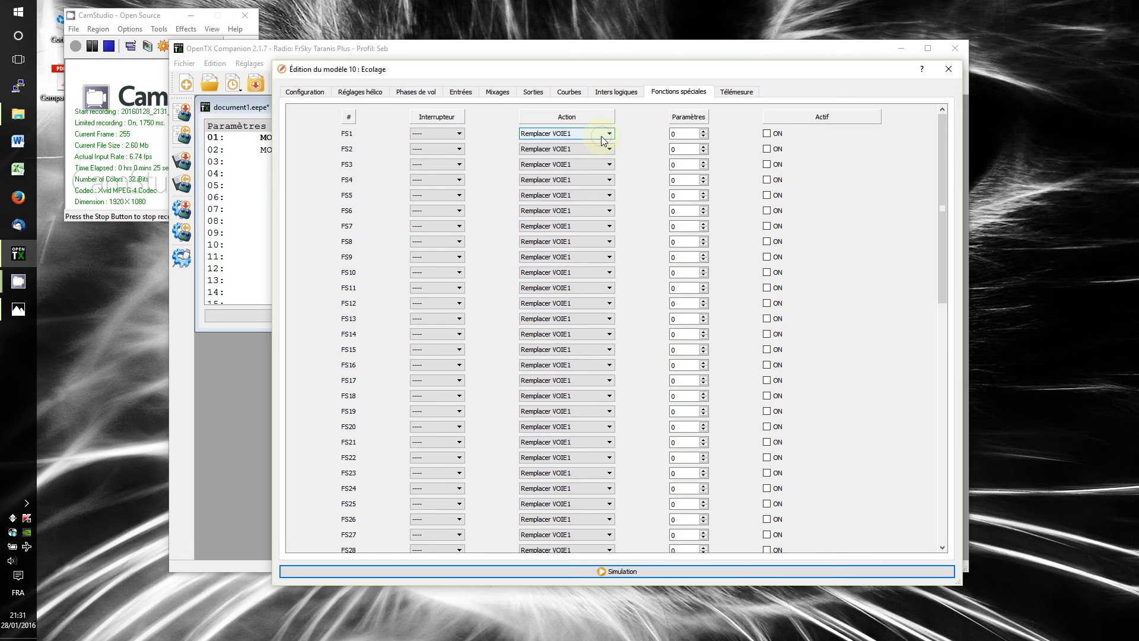
# Switch to the Logic flow.jpg diagram in Photos and move its window to uncover the FS1 action row.
pyautogui.click(17, 314)
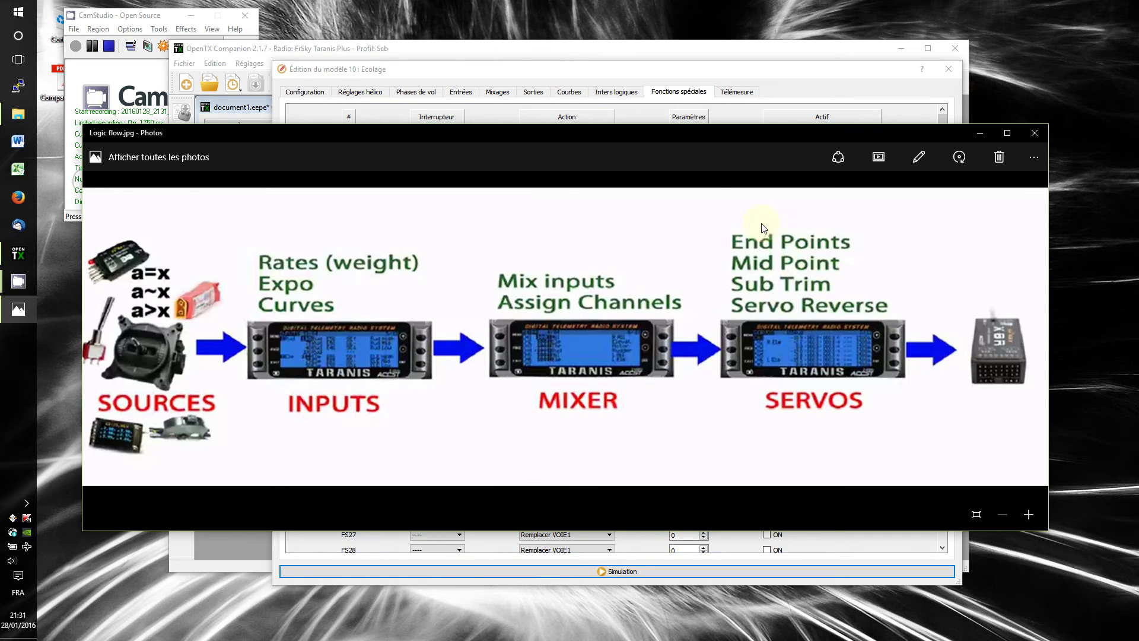
pyautogui.moveTo(682, 142); pyautogui.dragTo(678, 196)
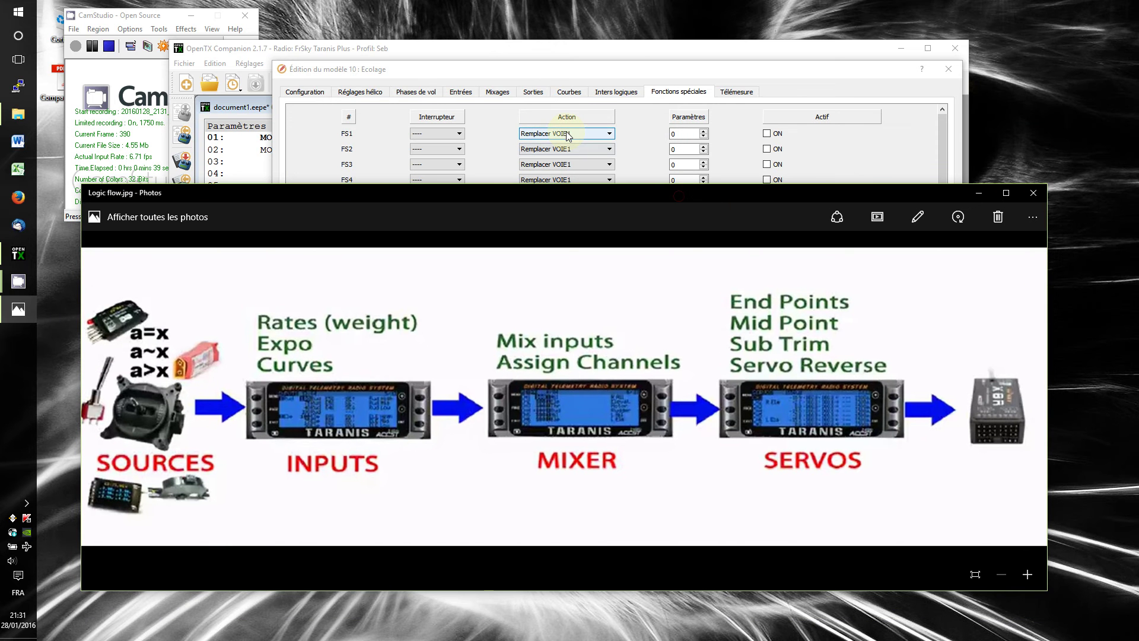
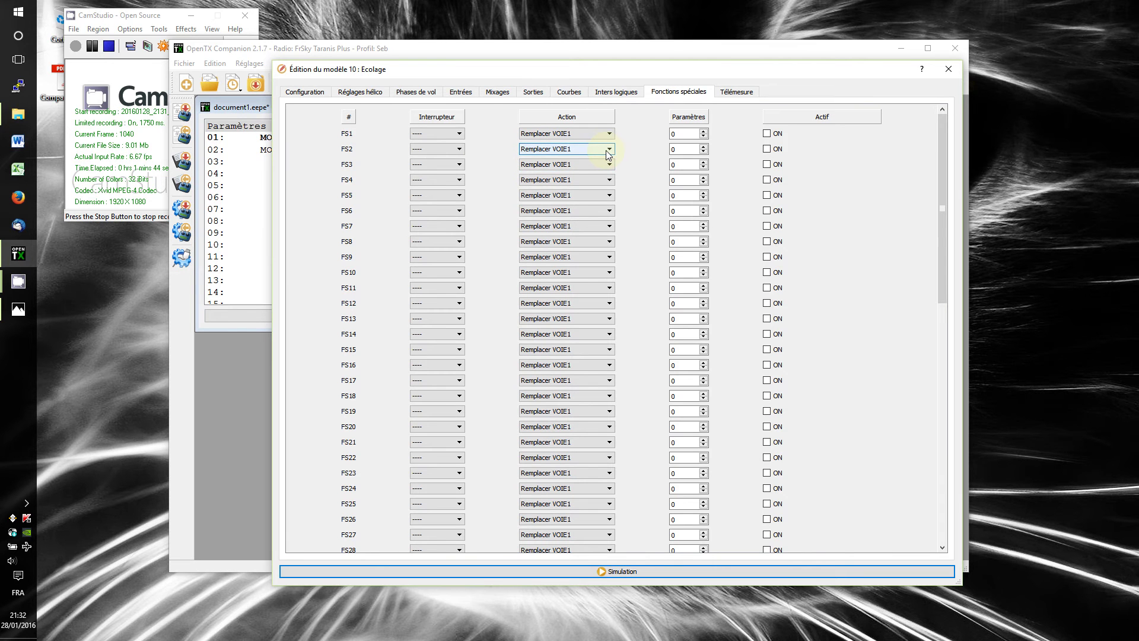
# Close the Ecolage model editor and open the radio profile settings in an enlarged dialog.
pyautogui.click(947, 74)
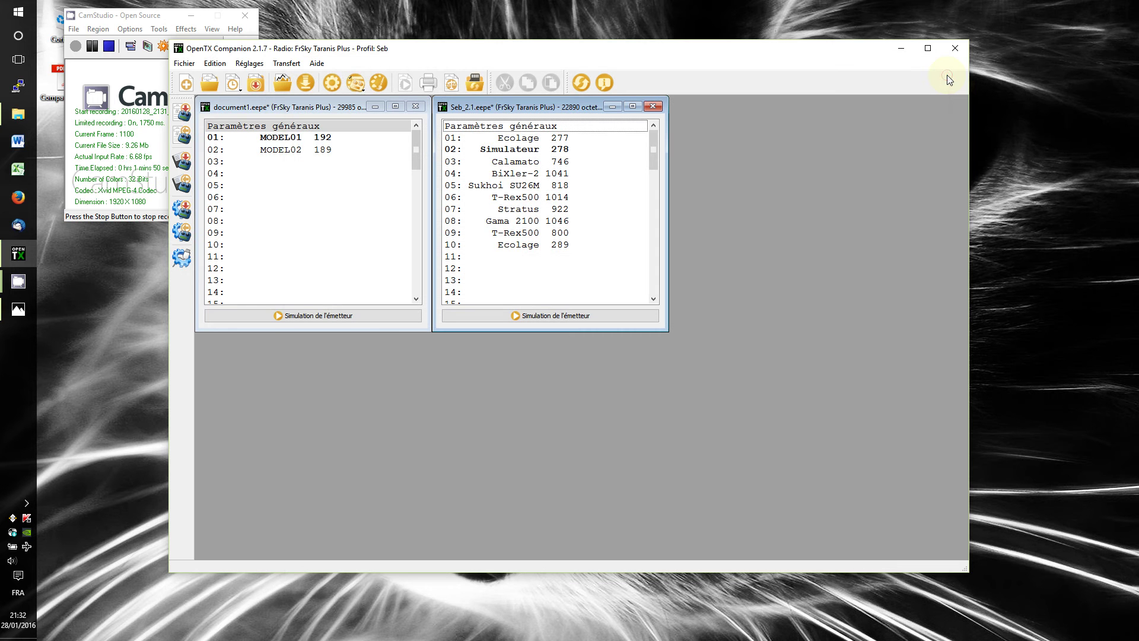
pyautogui.click(334, 83)
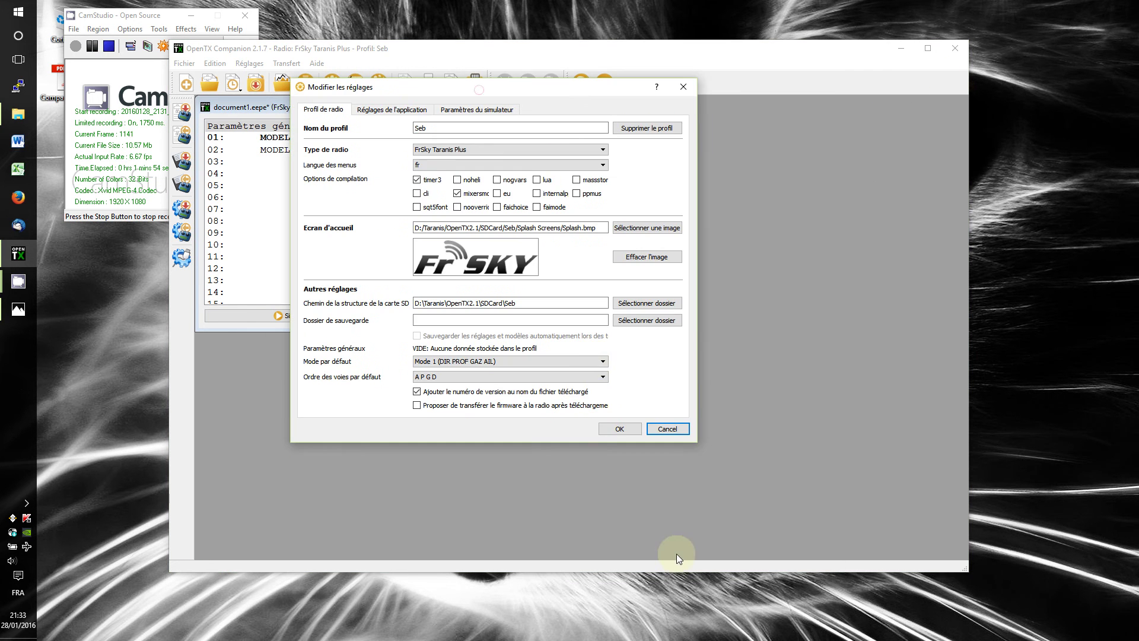
pyautogui.moveTo(720, 458); pyautogui.dragTo(850, 503)
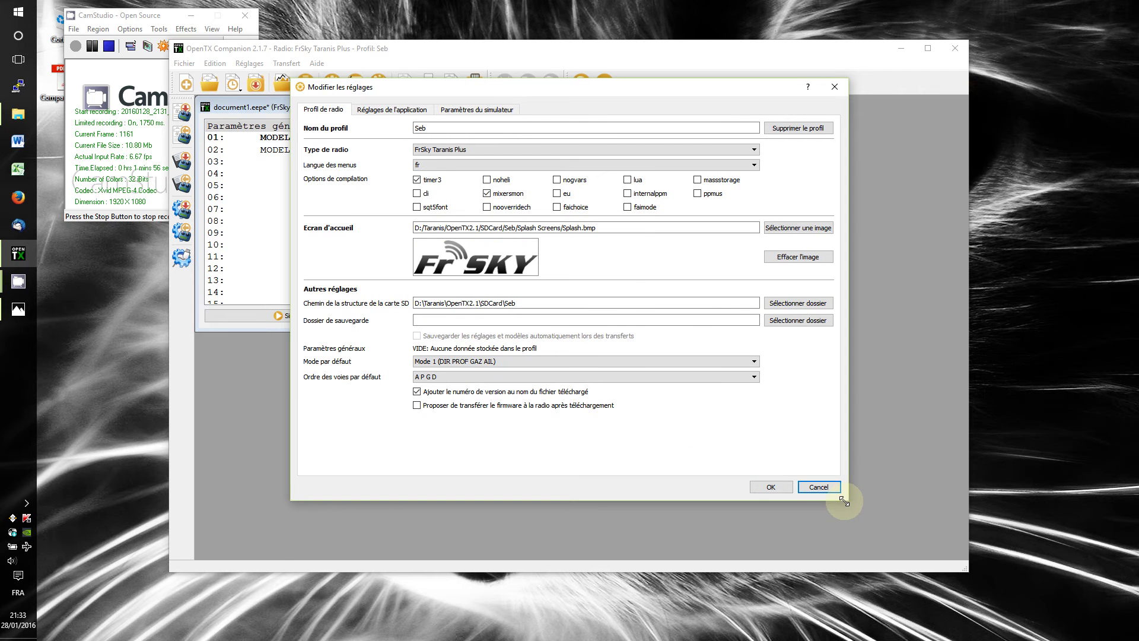
# Enable the nooverridech build option in the radio profile and save the settings.
pyautogui.click(486, 208)
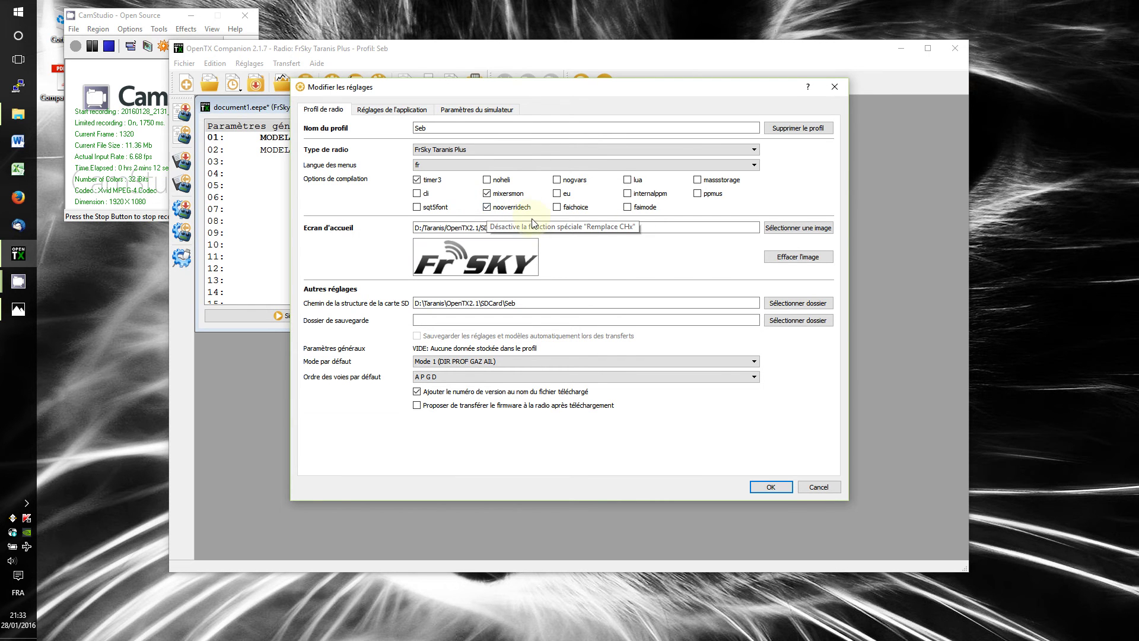
pyautogui.click(771, 485)
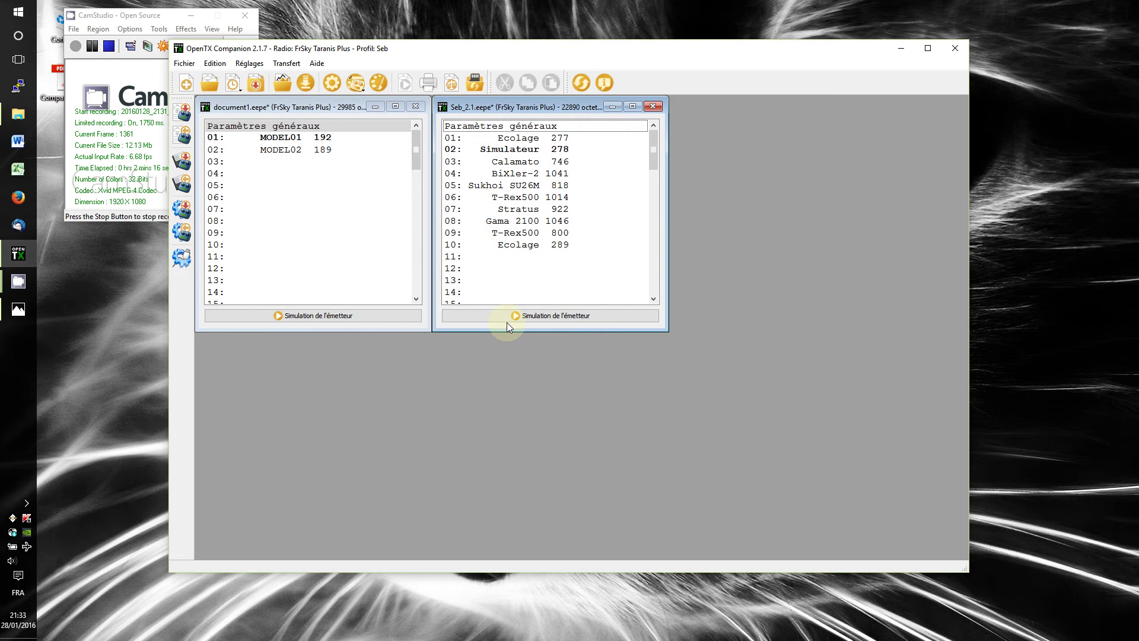
# Reopen model 10 Ecolage at its special functions and check the actions offered for FS1.
pyautogui.click(558, 245)
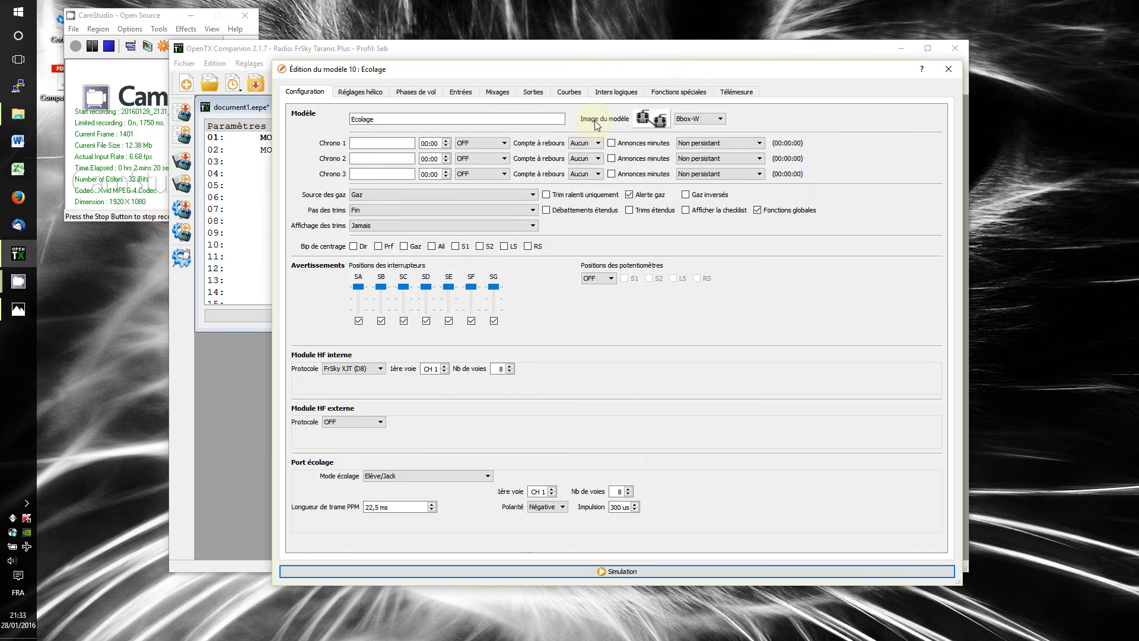
pyautogui.click(661, 93)
pyautogui.moveTo(679, 74); pyautogui.dragTo(658, 71)
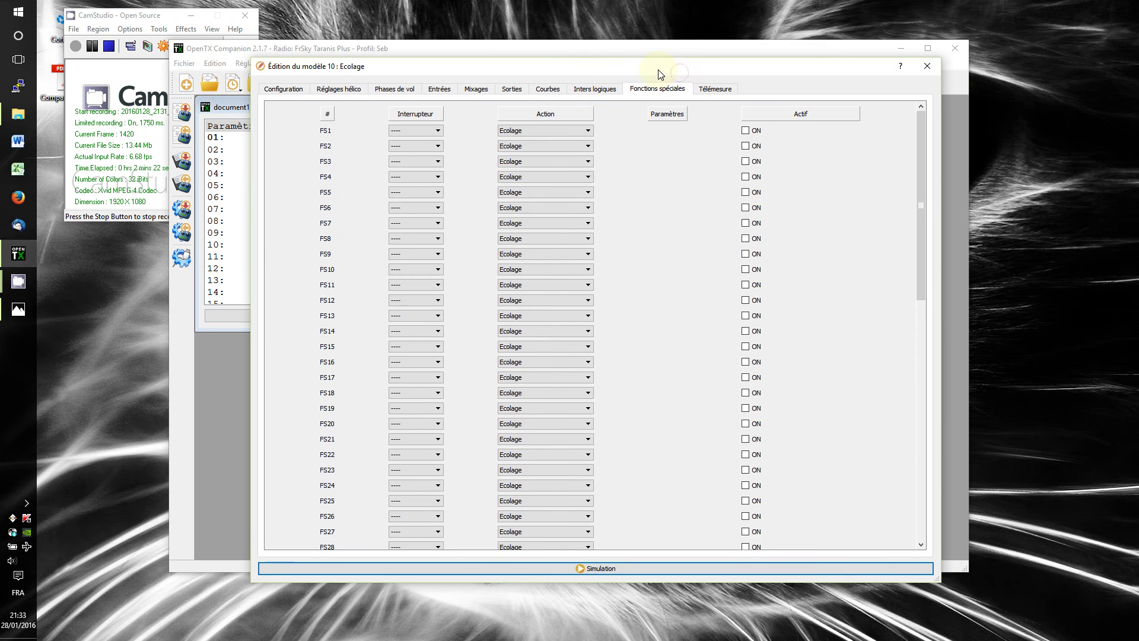
pyautogui.click(587, 131)
pyautogui.click(586, 131)
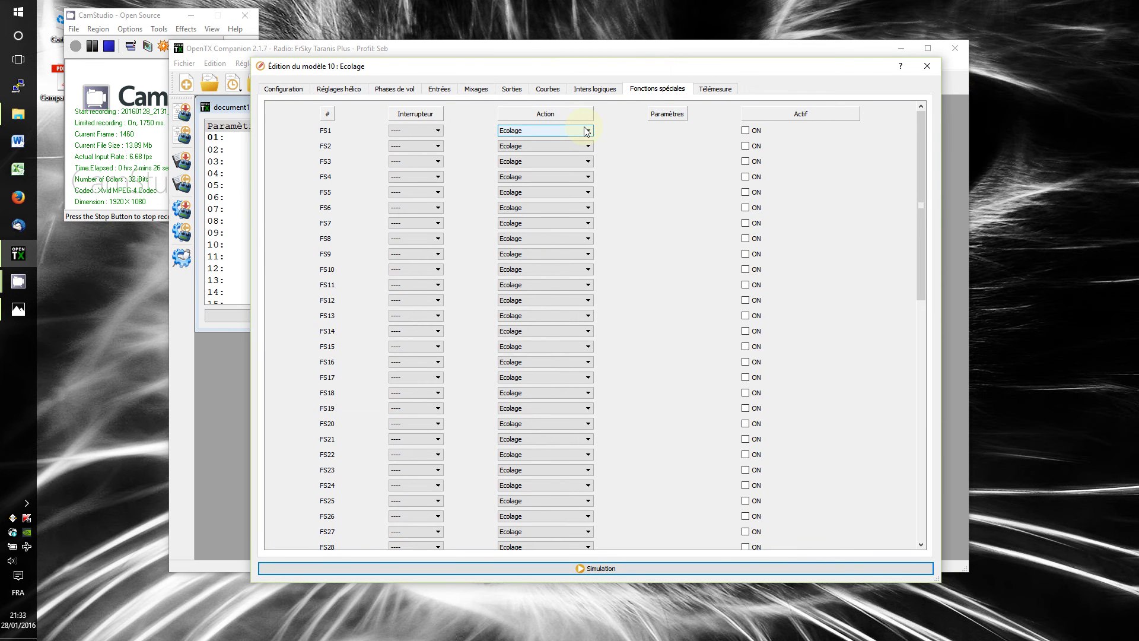
pyautogui.click(551, 69)
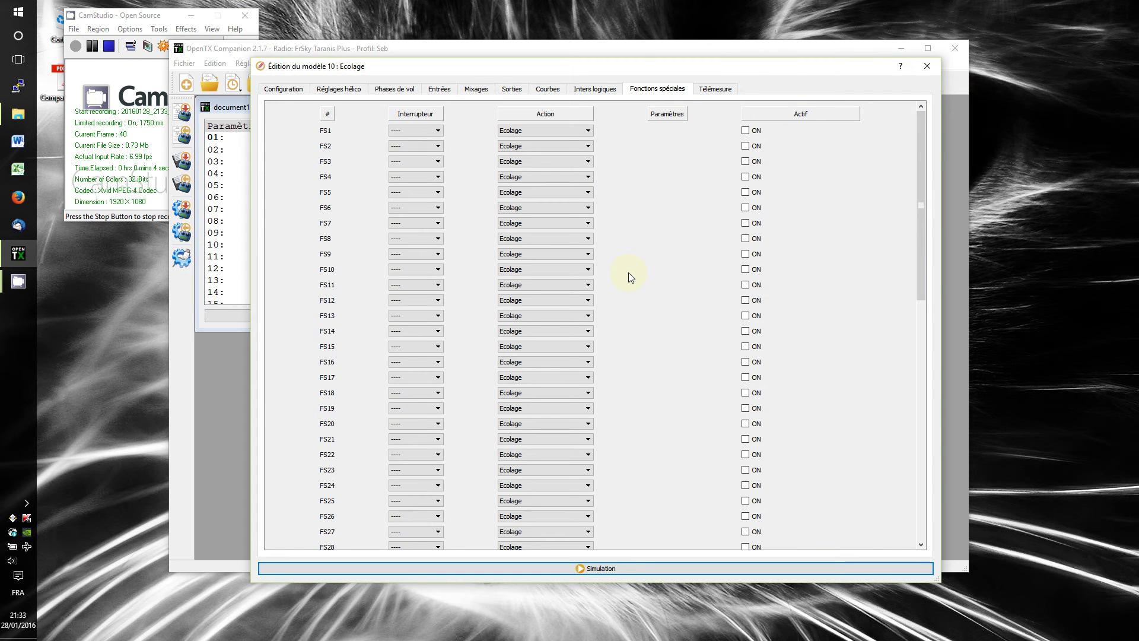
pyautogui.click(561, 134)
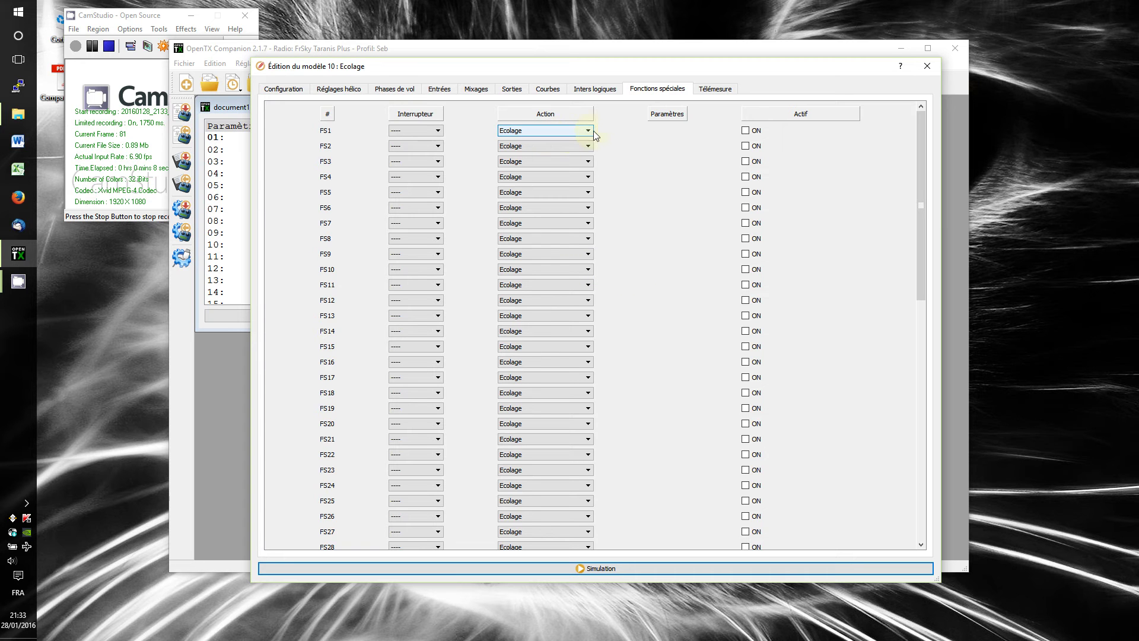
# Set the trigger switch of special function FS1 to SH↓ and enable its ON option.
pyautogui.click(438, 130)
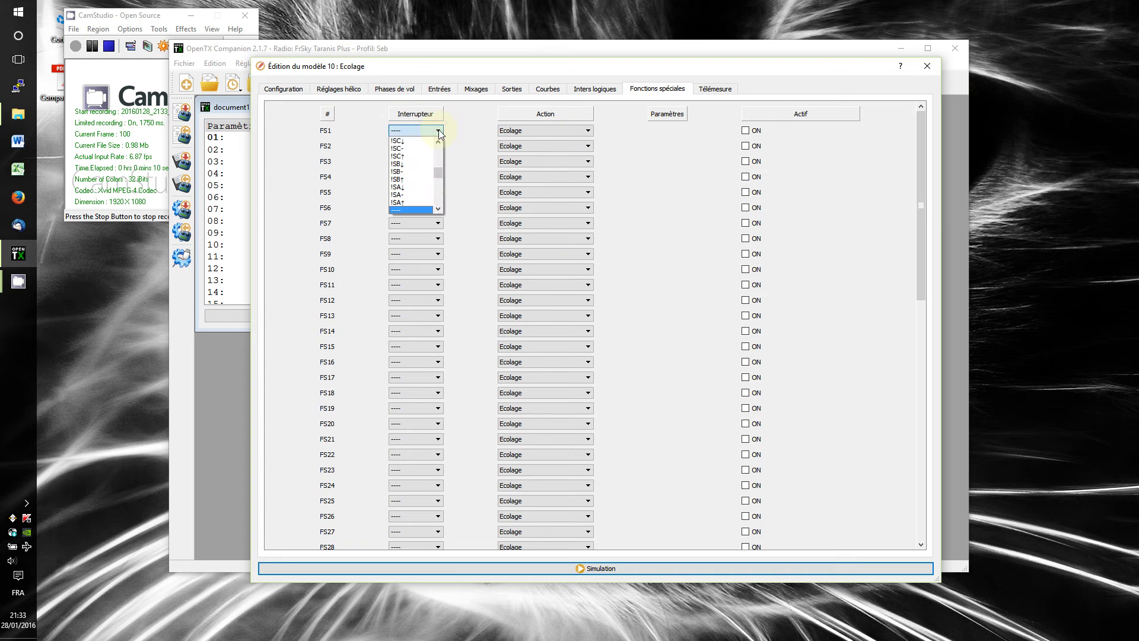
pyautogui.press('Down')
pyautogui.press('Down')
pyautogui.press('Down')
pyautogui.press('Down')
pyautogui.press('Down')
pyautogui.press('Down')
pyautogui.press('Down')
pyautogui.press('Down')
pyautogui.press('Down')
pyautogui.press('Down')
pyautogui.press('Down')
pyautogui.press('Down')
pyautogui.press('Down')
pyautogui.press('Down')
pyautogui.press('Down')
pyautogui.press('Down')
pyautogui.press('Down')
pyautogui.press('Down')
pyautogui.press('Down')
pyautogui.press('Down')
pyautogui.press('Return')
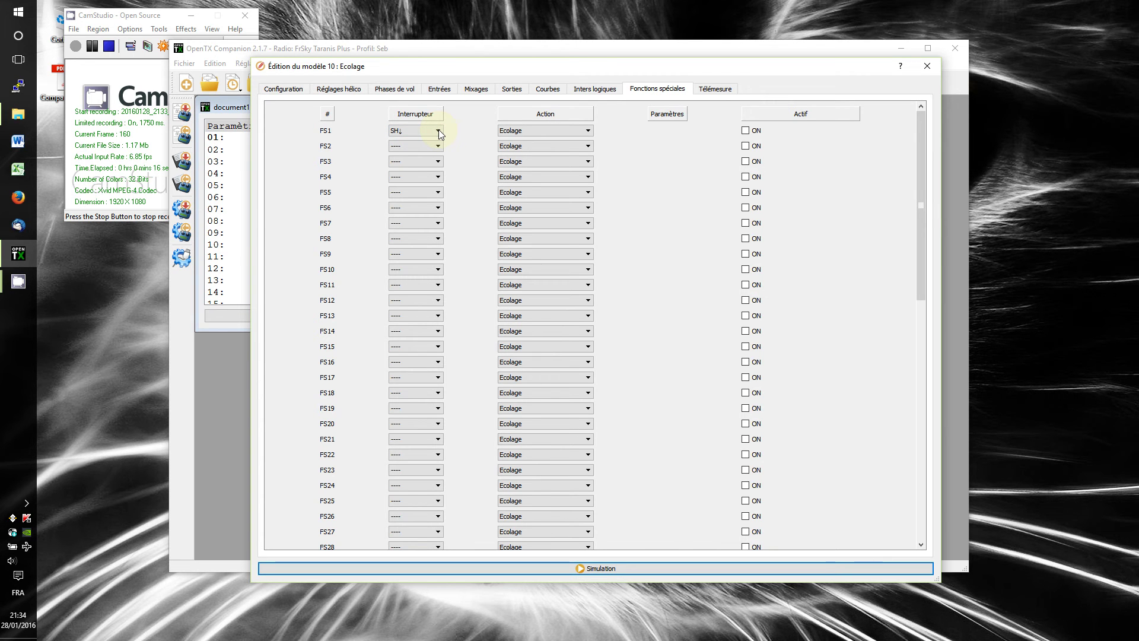
pyautogui.click(745, 130)
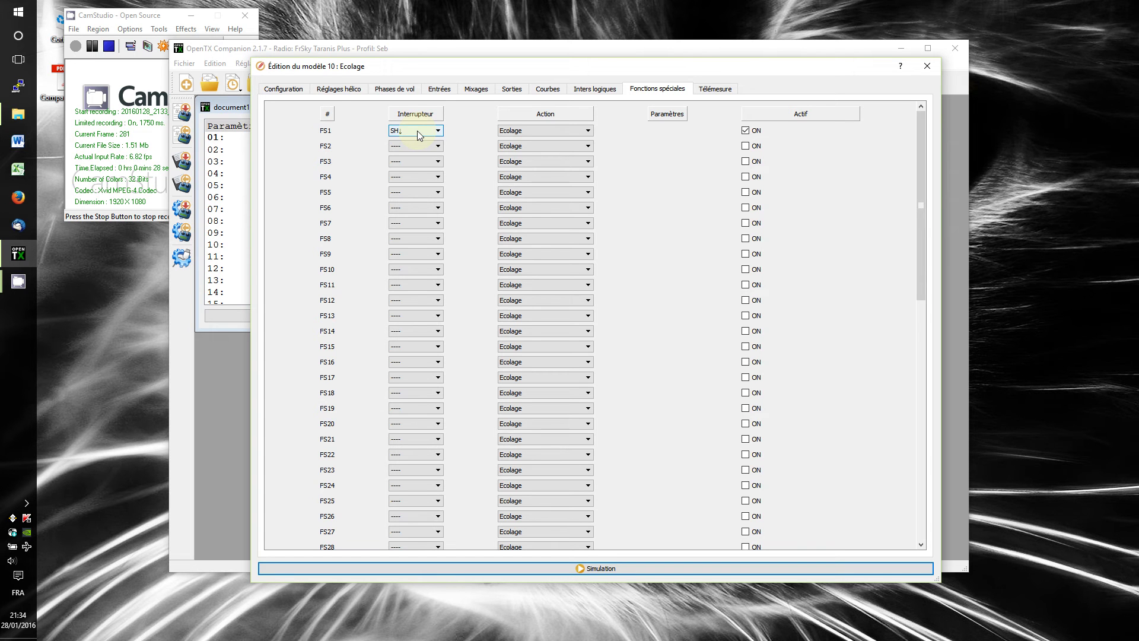
# Set the FS1 action to Trims instantanés and toggle its ON option off and on again.
pyautogui.click(553, 132)
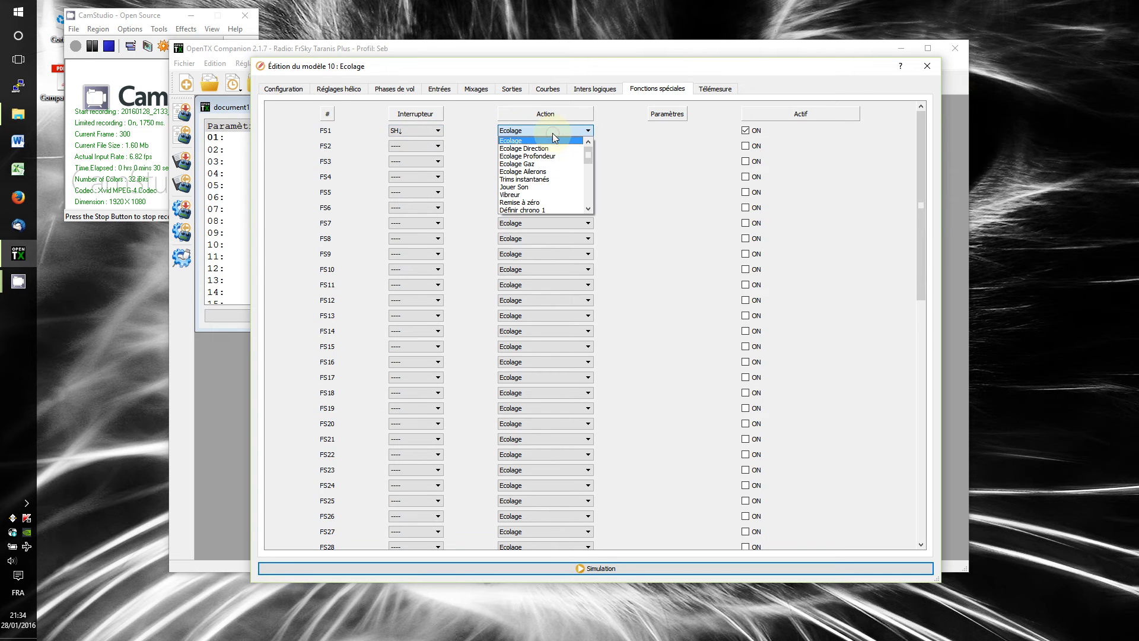
pyautogui.click(548, 178)
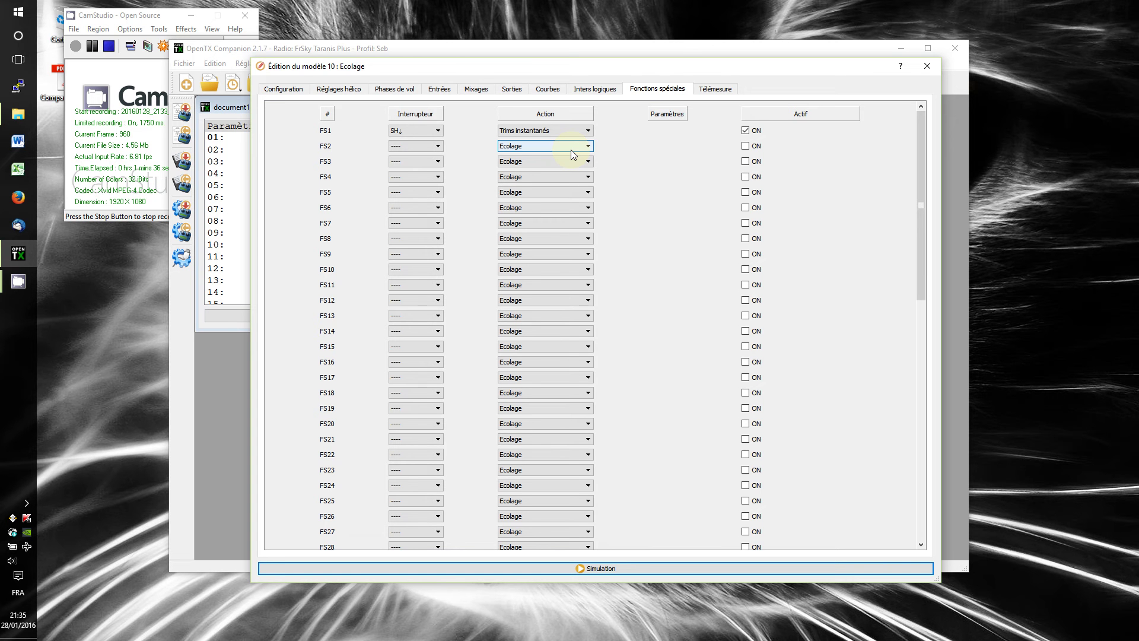
pyautogui.click(746, 131)
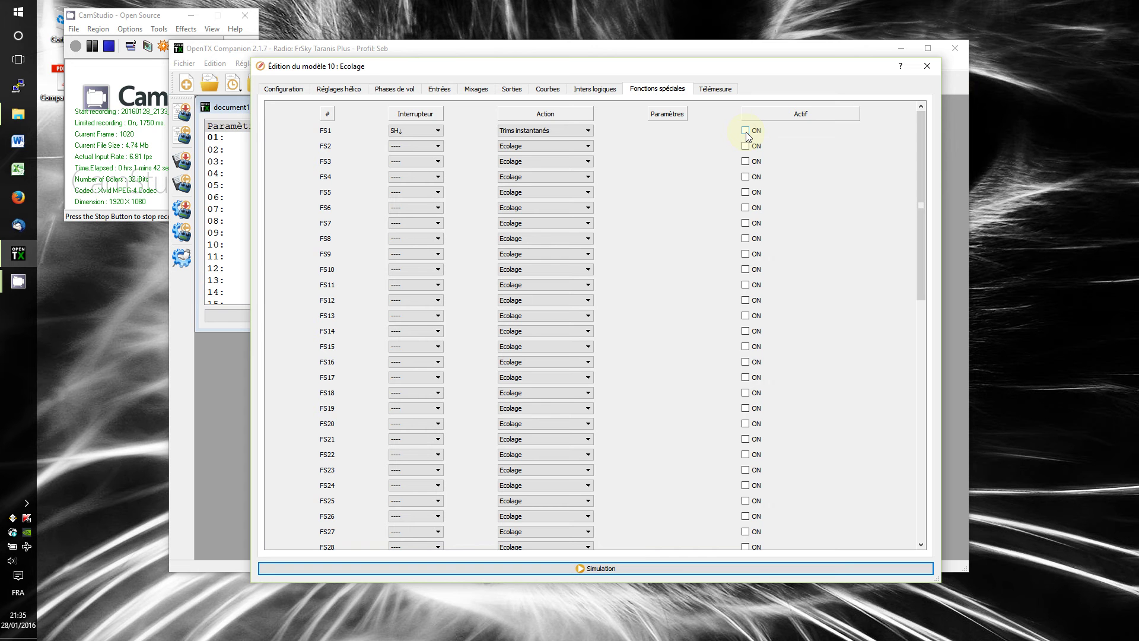
pyautogui.click(746, 131)
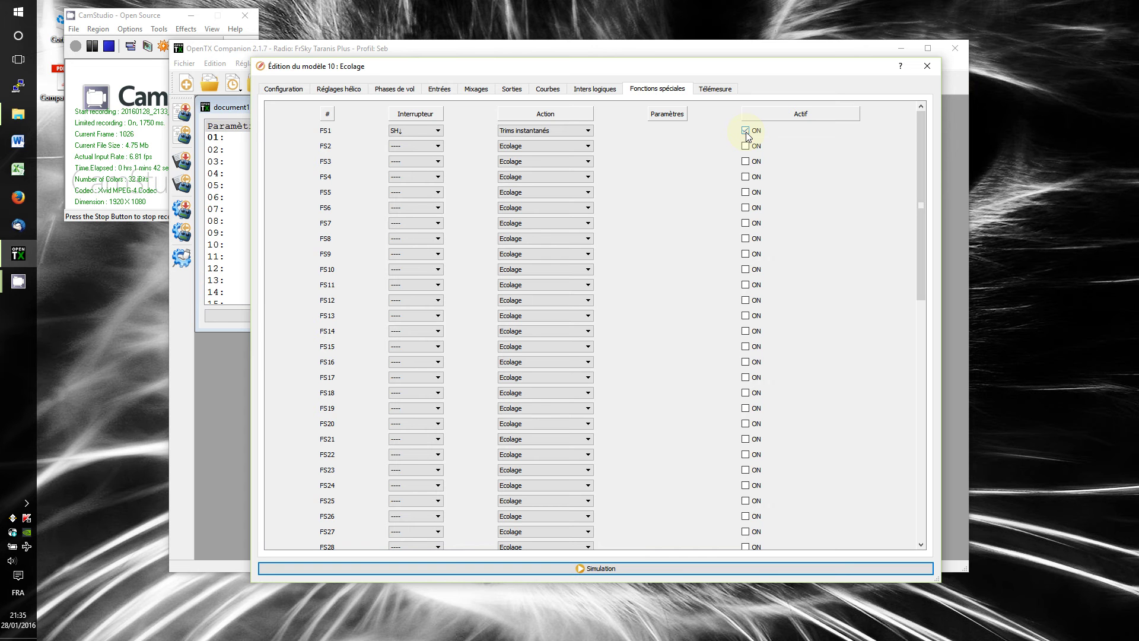
# Set the FS1 action to Jouer Son and view the sounds available as its parameter.
pyautogui.click(587, 133)
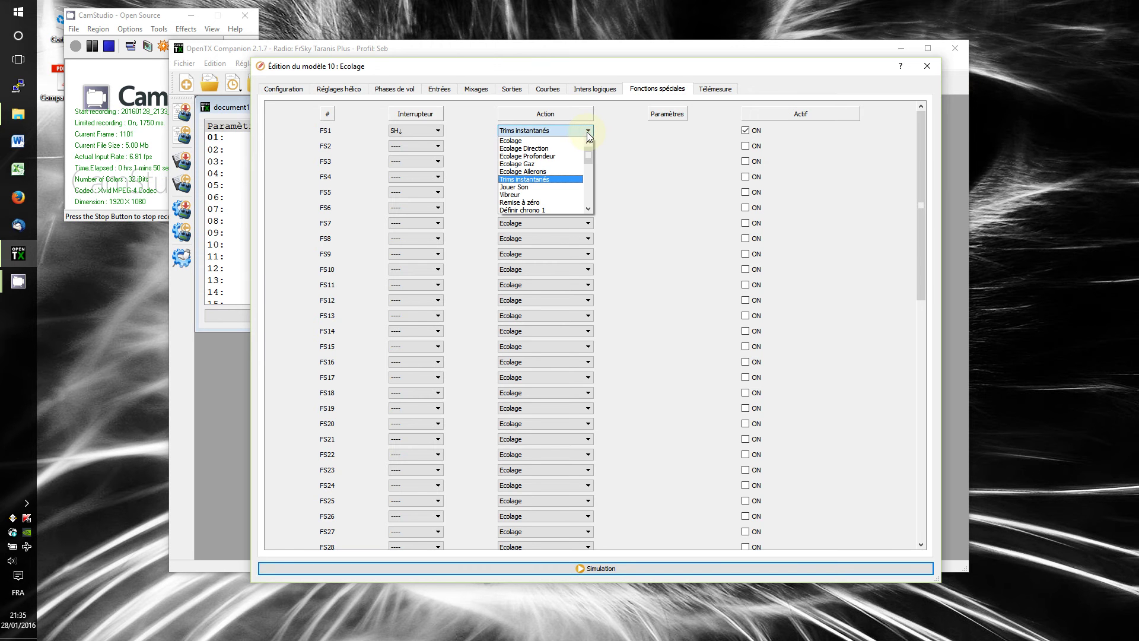
pyautogui.click(559, 187)
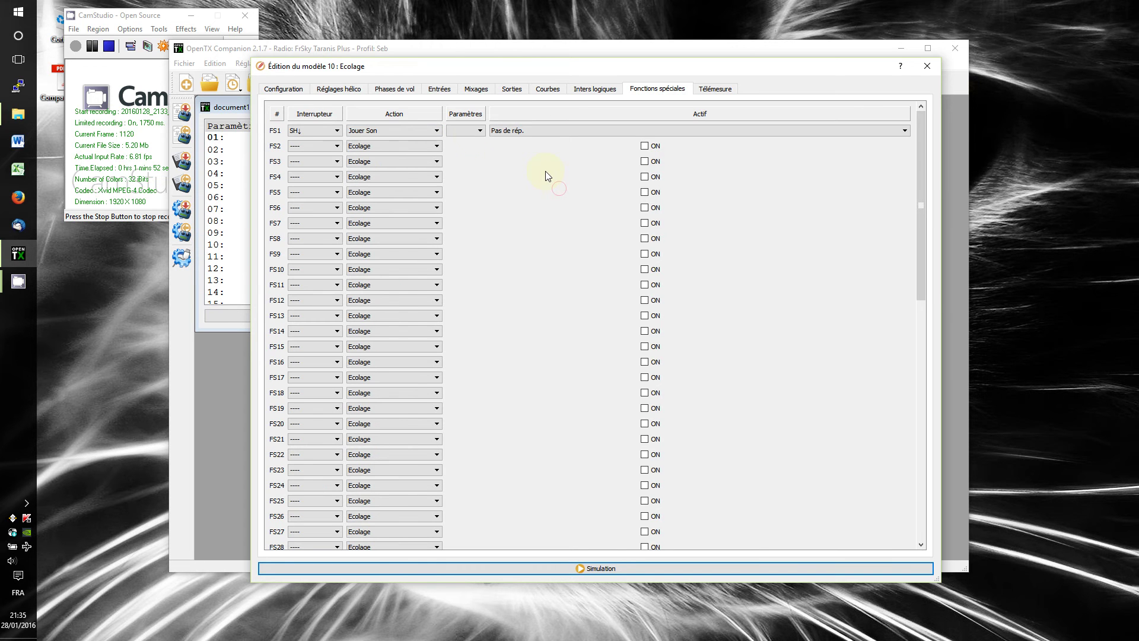
pyautogui.click(480, 131)
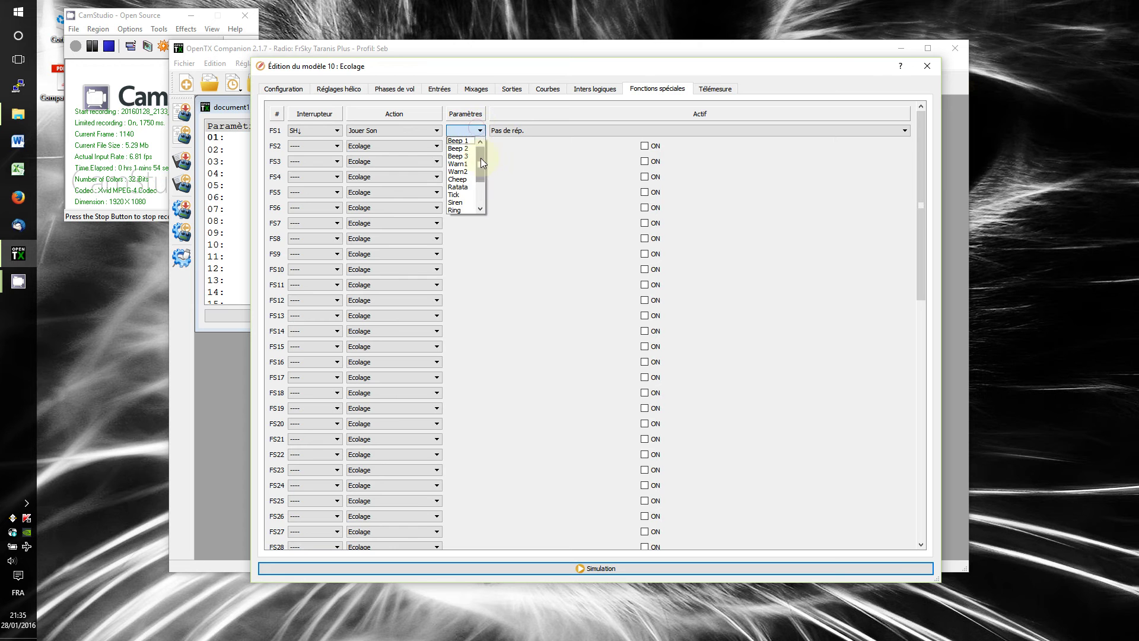
pyautogui.moveTo(480, 153)
pyautogui.mouseDown()
pyautogui.moveTo(479, 187)
pyautogui.moveTo(484, 141)
pyautogui.mouseUp()
pyautogui.click(511, 168)
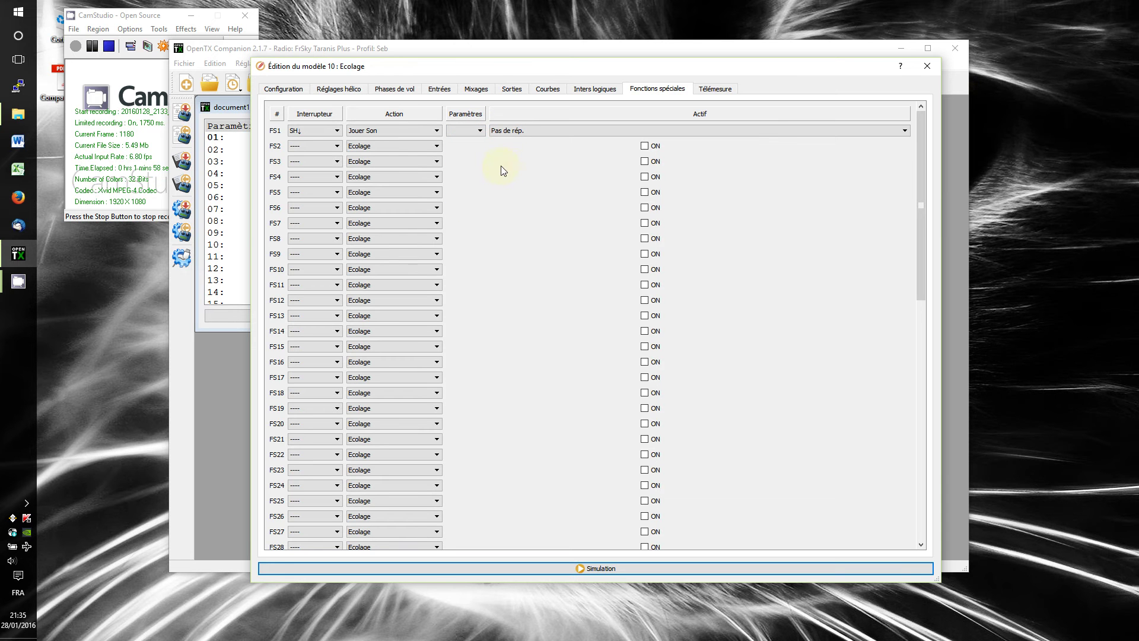
# Set the FS1 action to Jouer fichier and view the sound files offered as its parameter.
pyautogui.click(429, 134)
pyautogui.scroll(-1, 417, 154)
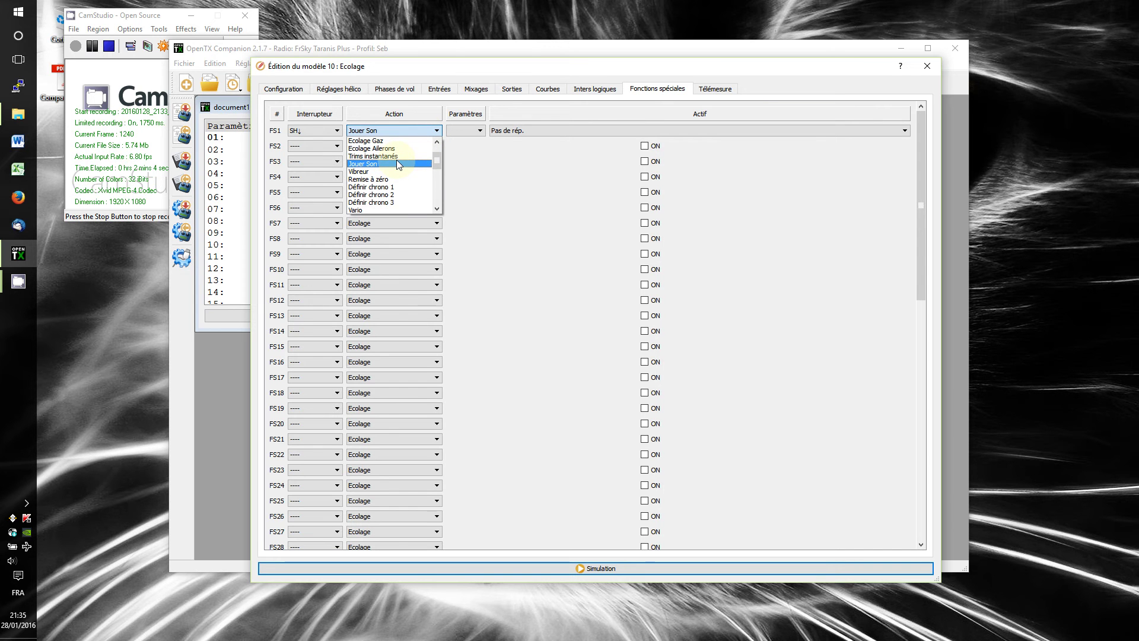
pyautogui.scroll(-2, 398, 165)
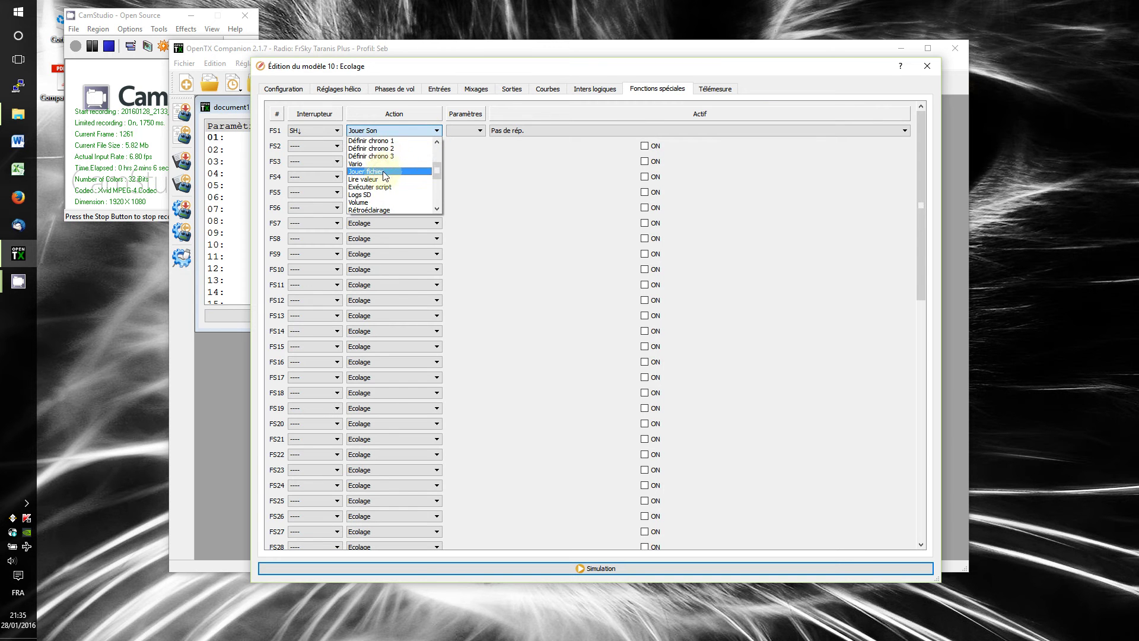
pyautogui.click(395, 172)
pyautogui.click(486, 130)
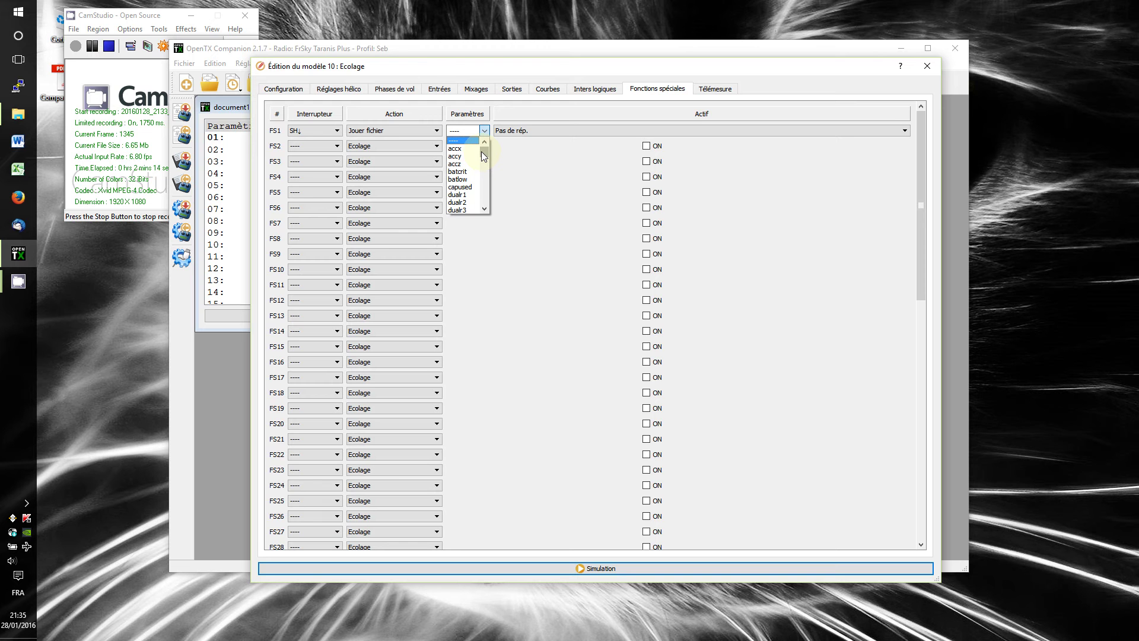
pyautogui.click(522, 166)
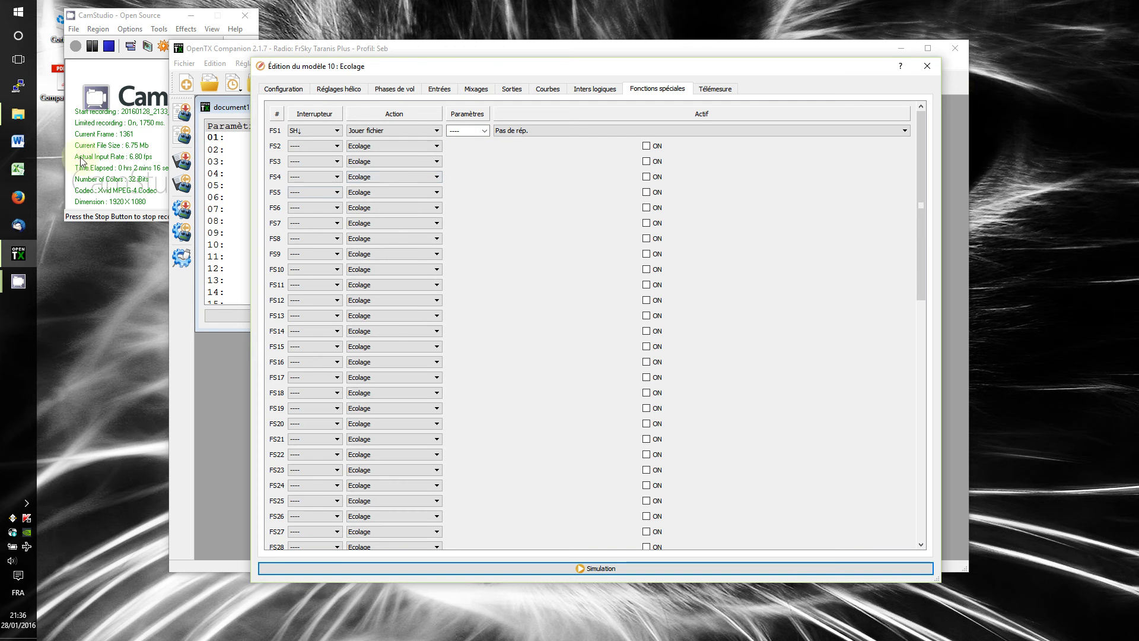
# Switch to File Explorer and open the radio profile's folder inside D:\Taranis\OpenTX2.1\SDCard.
pyautogui.click(18, 114)
pyautogui.click(615, 248)
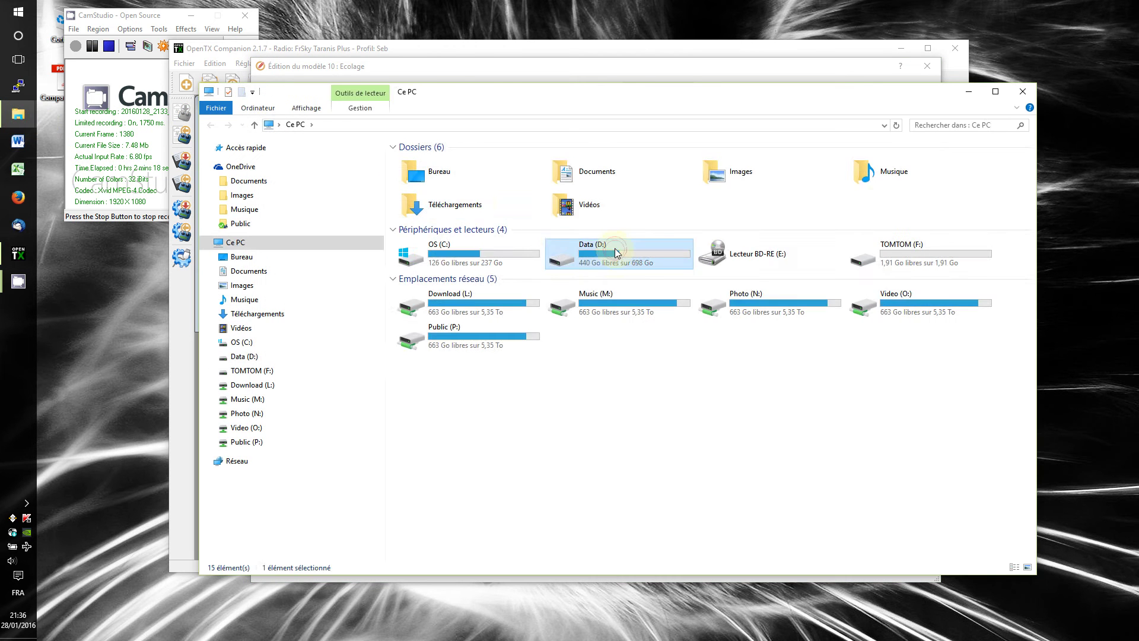
pyautogui.doubleClick(614, 248)
pyautogui.doubleClick(415, 183)
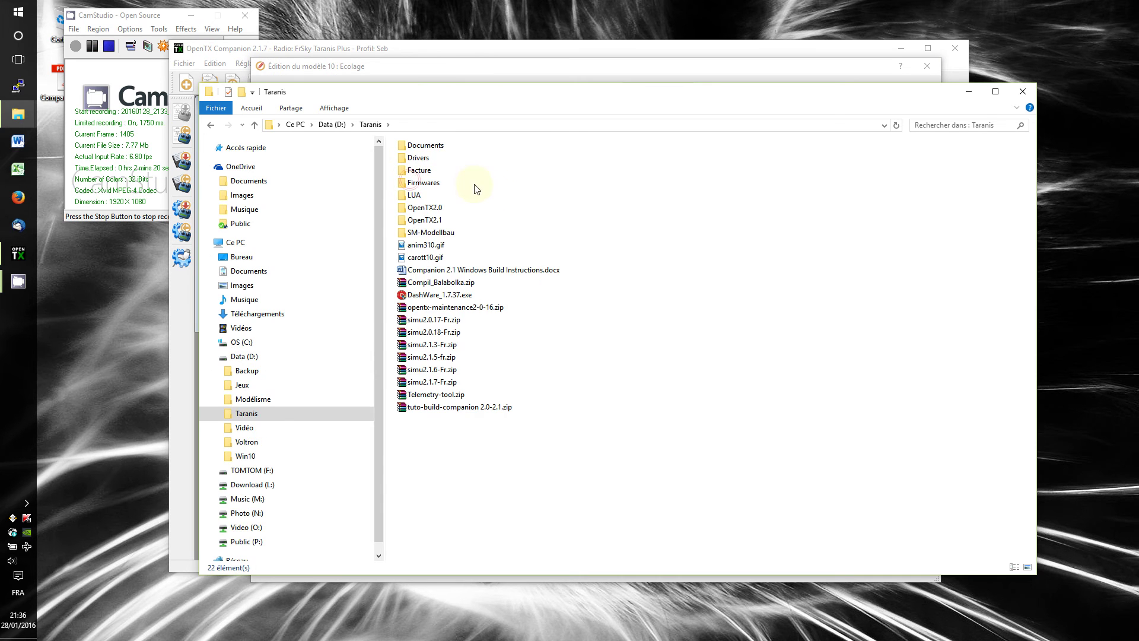
pyautogui.doubleClick(424, 220)
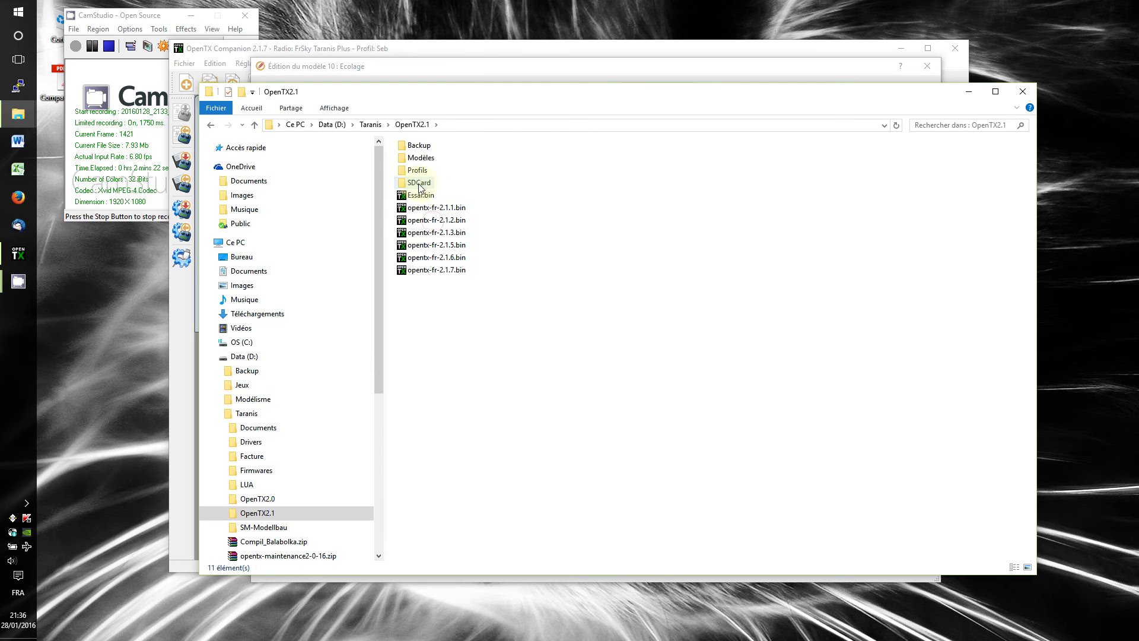
pyautogui.doubleClick(420, 183)
pyautogui.doubleClick(418, 157)
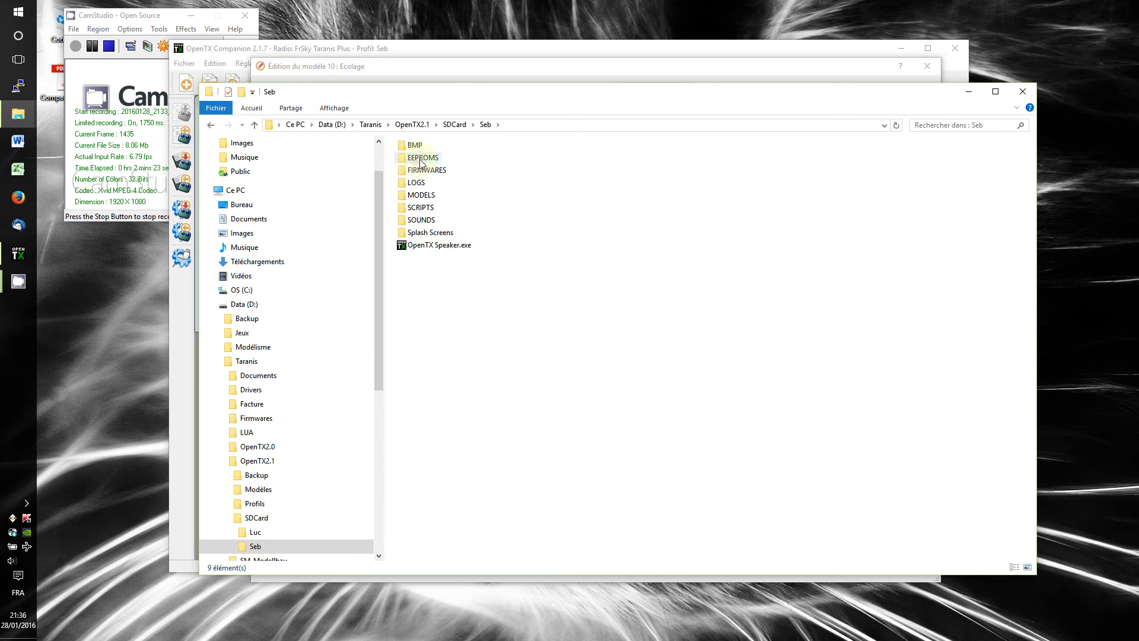
# Open the SOUNDS\fr folder and display its sound files in the Liste layout.
pyautogui.click(421, 221)
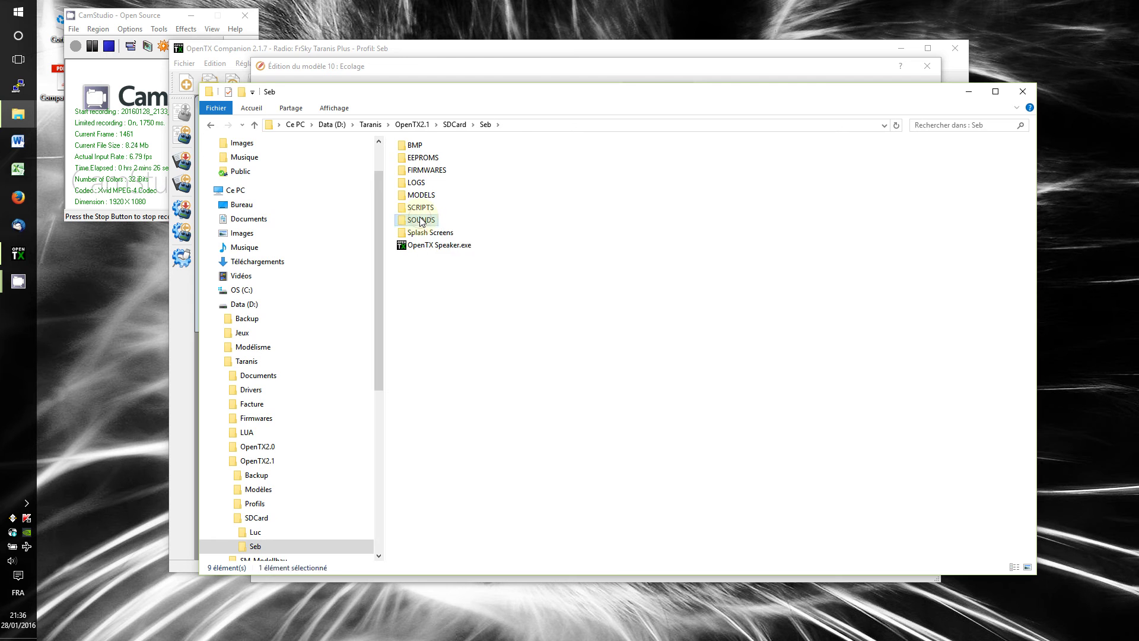
pyautogui.doubleClick(421, 221)
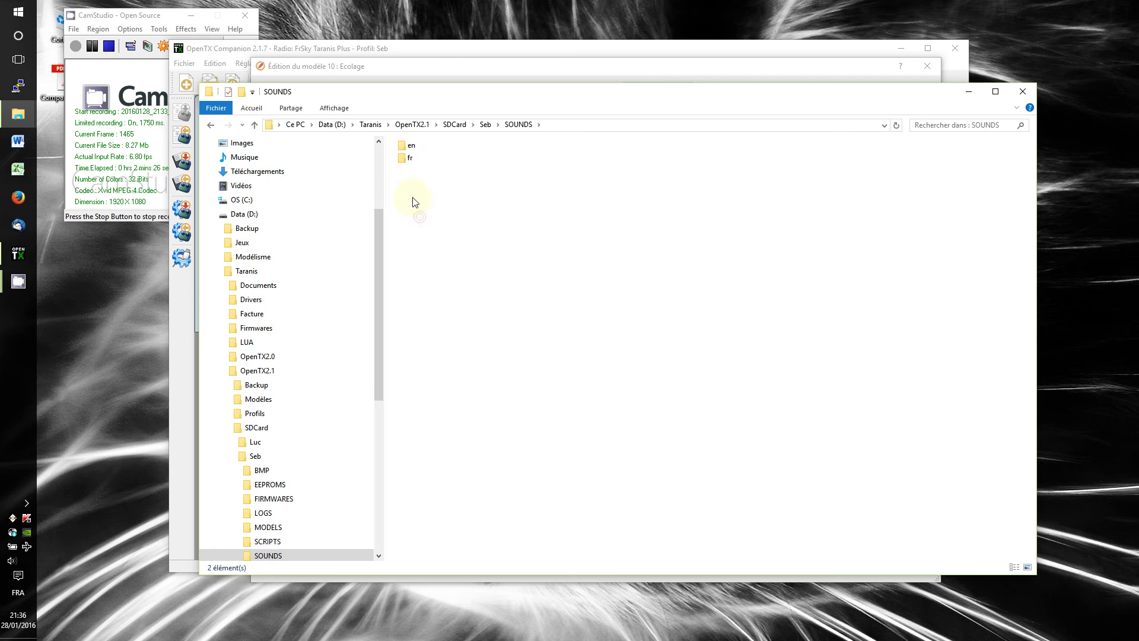
pyautogui.doubleClick(409, 159)
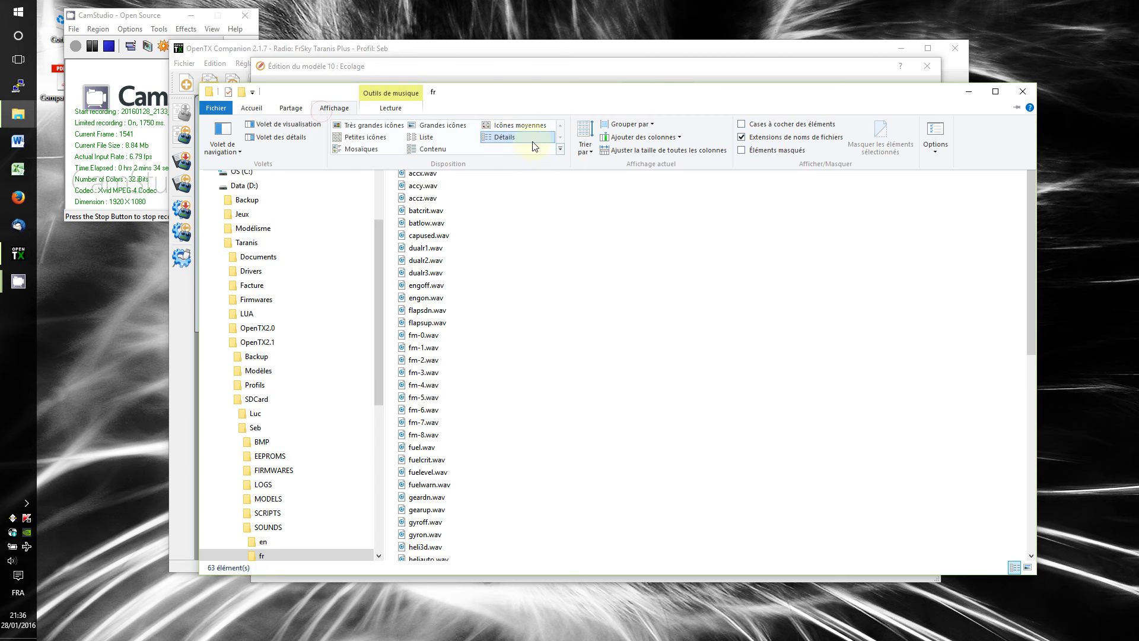
pyautogui.click(433, 136)
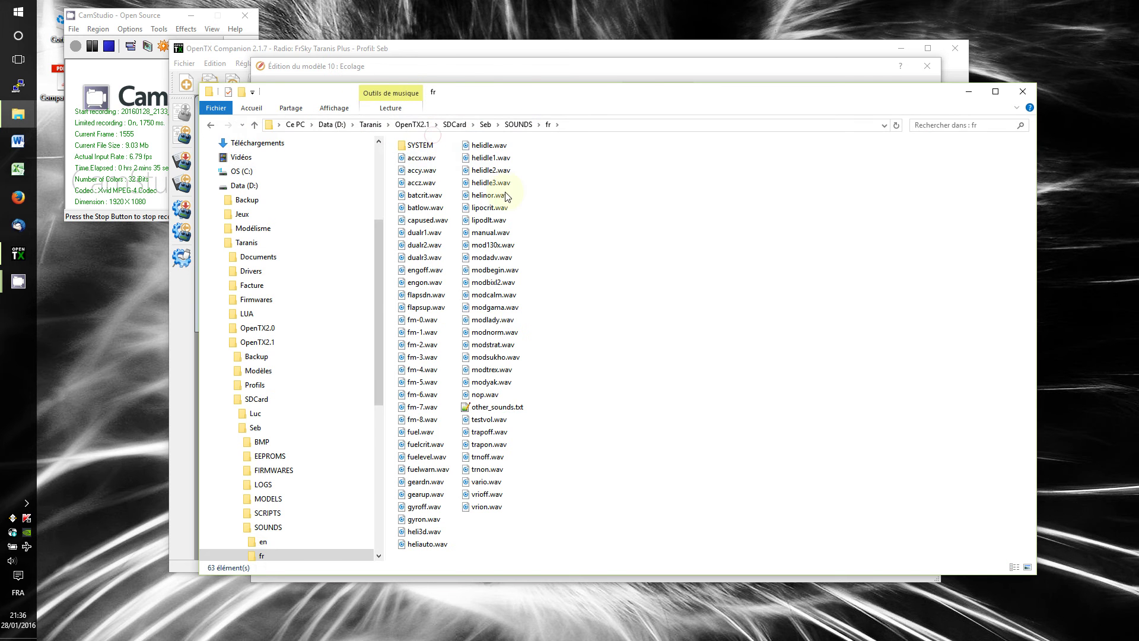
# Examine the SYSTEM subfolder's files in the Liste layout and return to the parent fr folder.
pyautogui.click(457, 66)
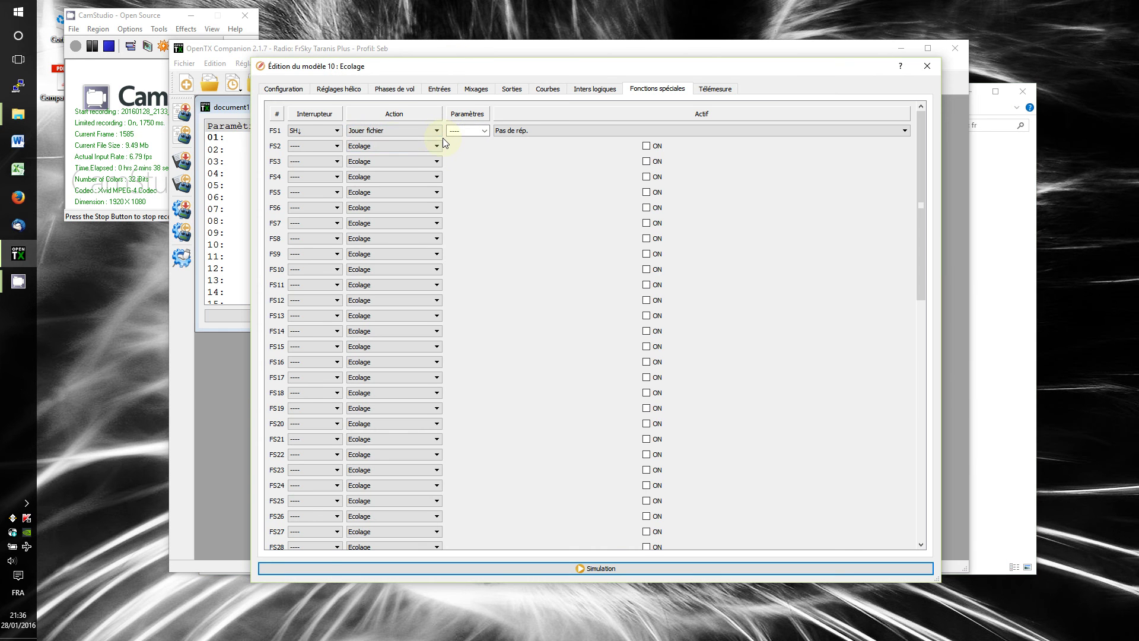
pyautogui.hotkey('alt', 'Tab')
pyautogui.doubleClick(430, 146)
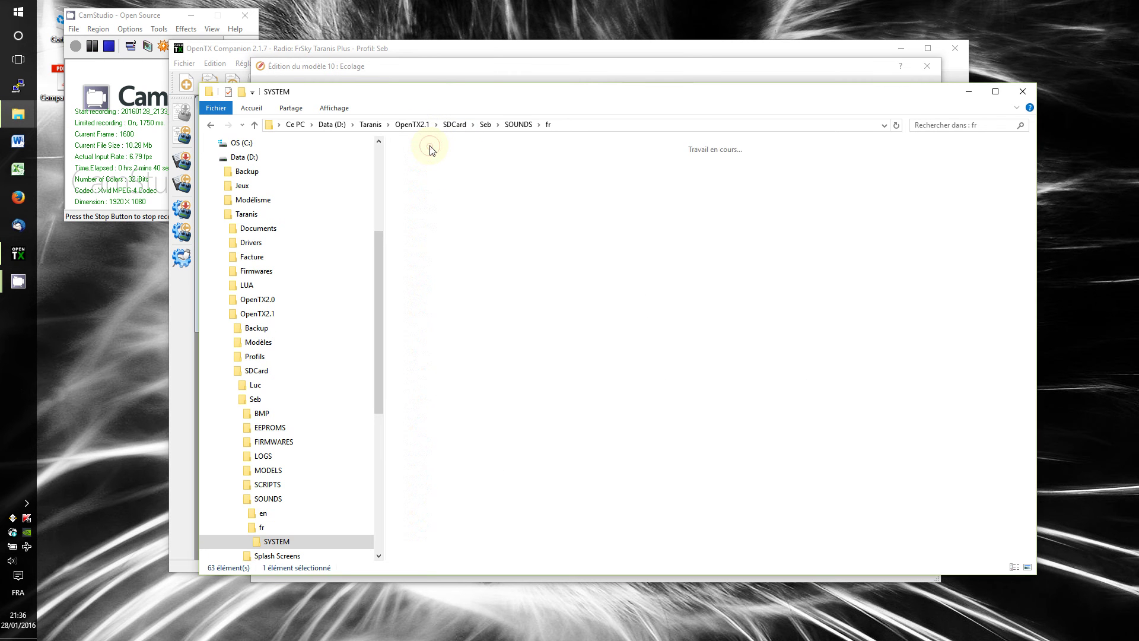
pyautogui.click(367, 110)
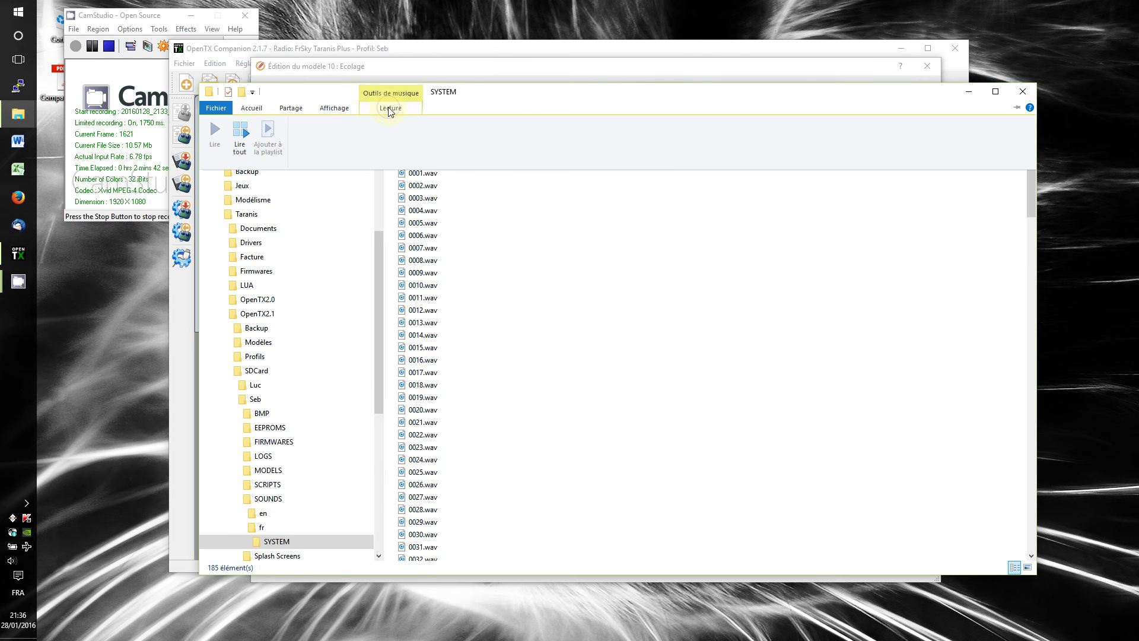
pyautogui.click(367, 110)
pyautogui.click(334, 108)
pyautogui.click(432, 139)
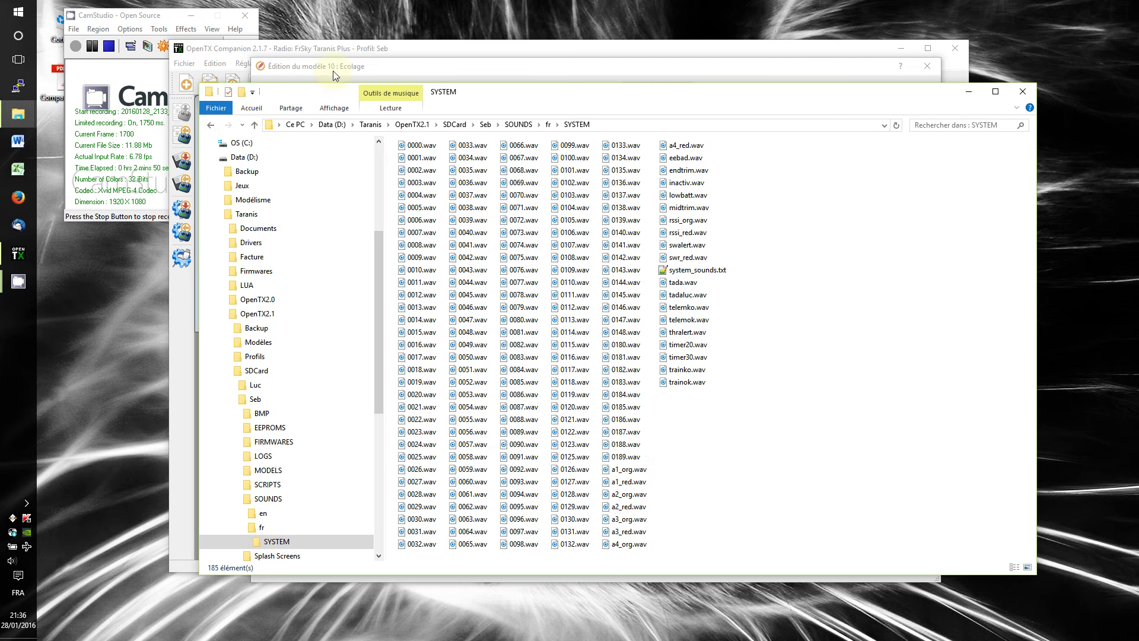
pyautogui.click(254, 124)
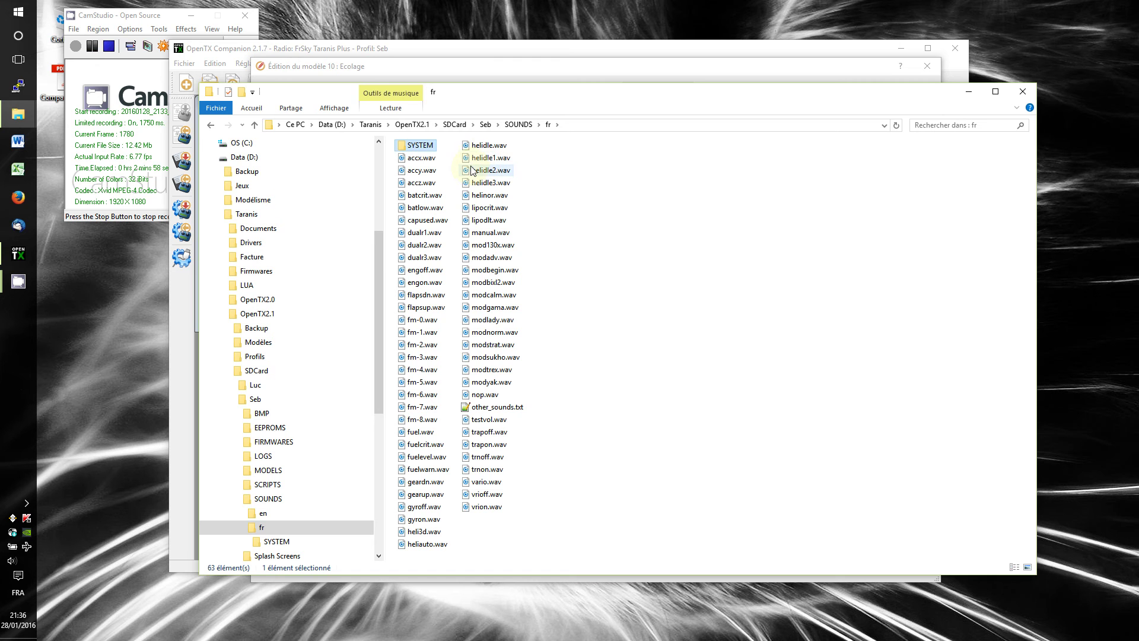
# Close the File Explorer window and set the FS1 action to Jouer Son with the Warn2 parameter.
pyautogui.click(1023, 91)
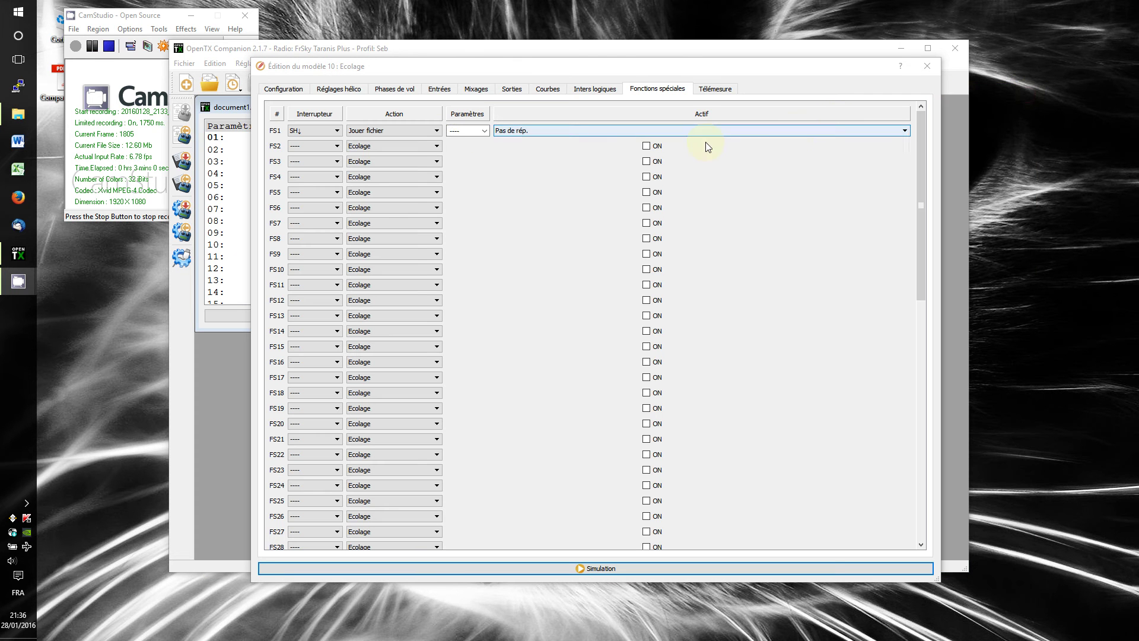
pyautogui.click(435, 132)
pyautogui.scroll(3, 411, 149)
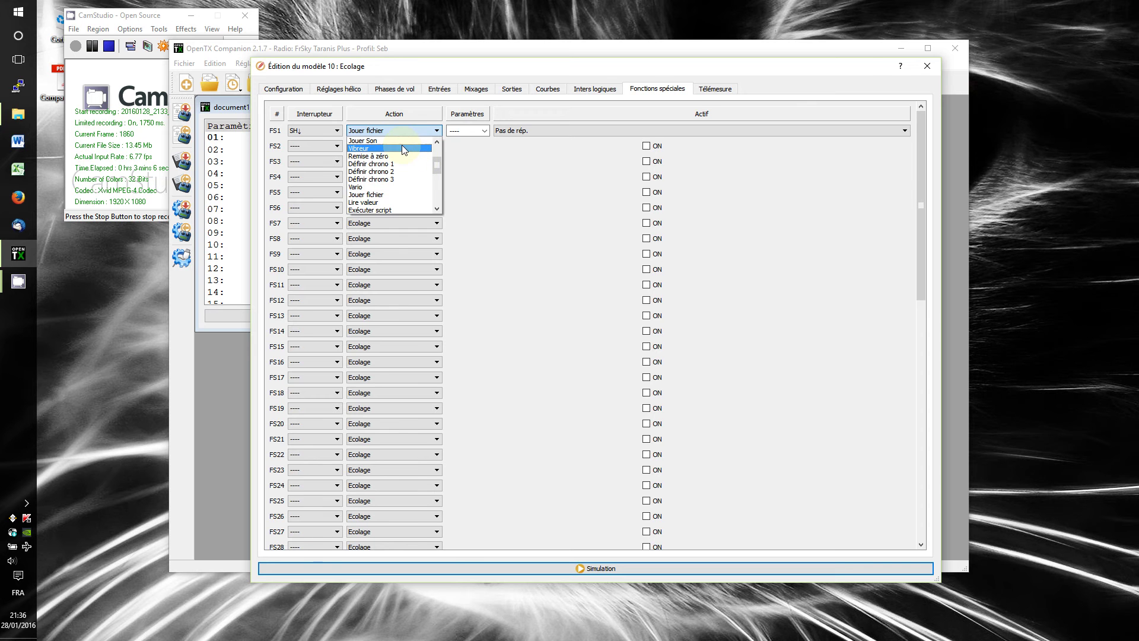
pyautogui.click(401, 147)
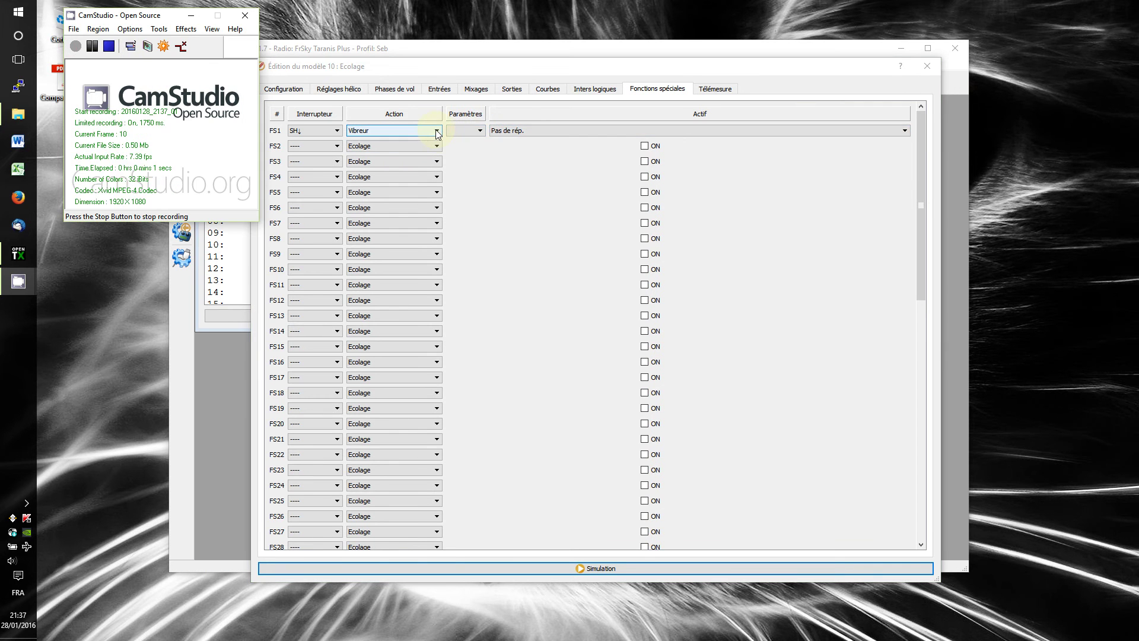
pyautogui.click(437, 132)
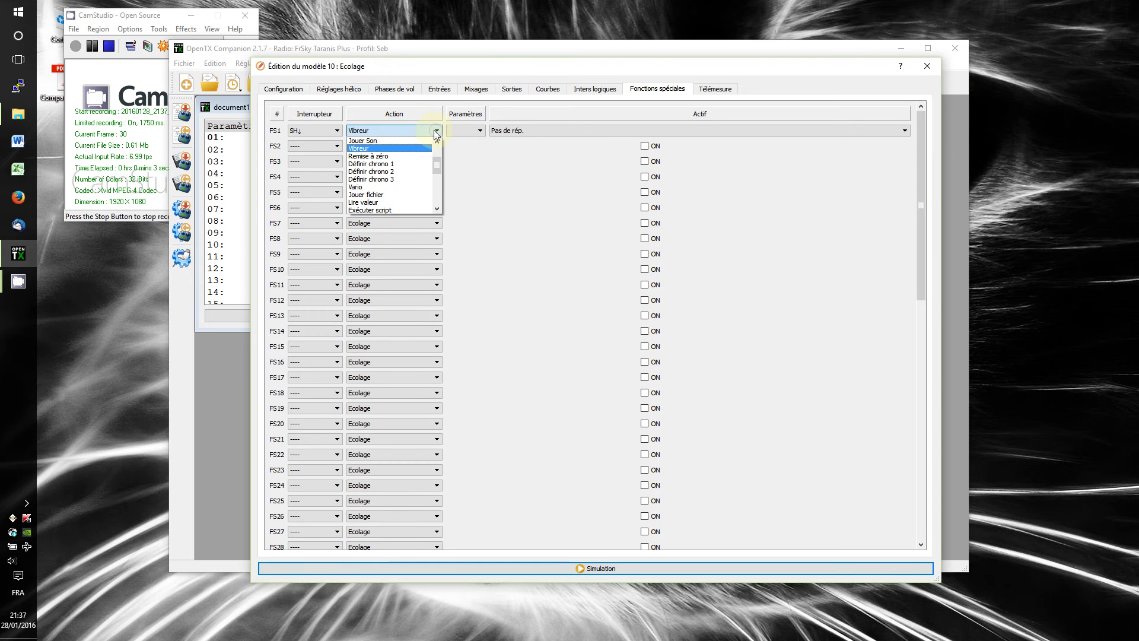
pyautogui.click(396, 144)
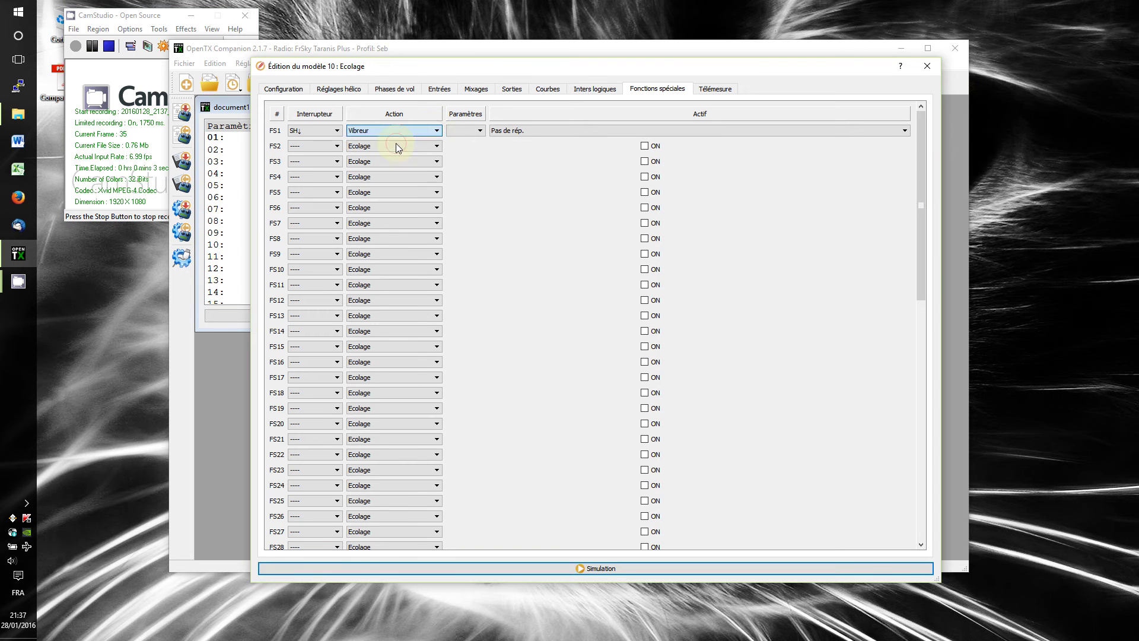
pyautogui.click(473, 131)
pyautogui.click(458, 172)
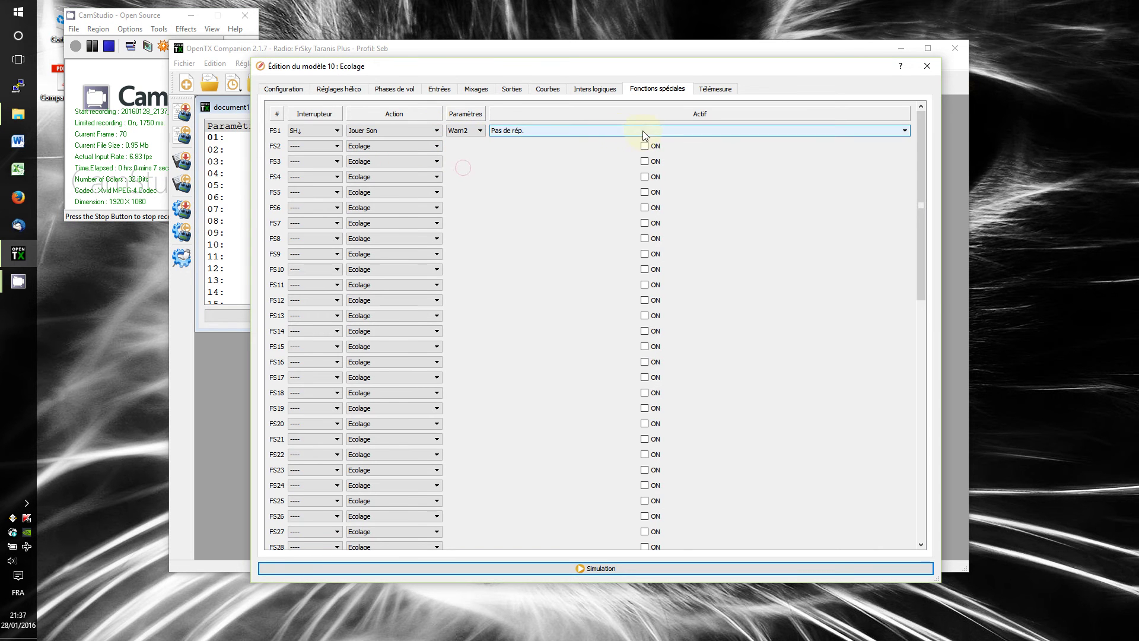
# Set the FS1 repetition to "Lu une fois, mais pas à la mise en route" and view the repeat intervals up to 60s.
pyautogui.click(567, 131)
pyautogui.click(533, 139)
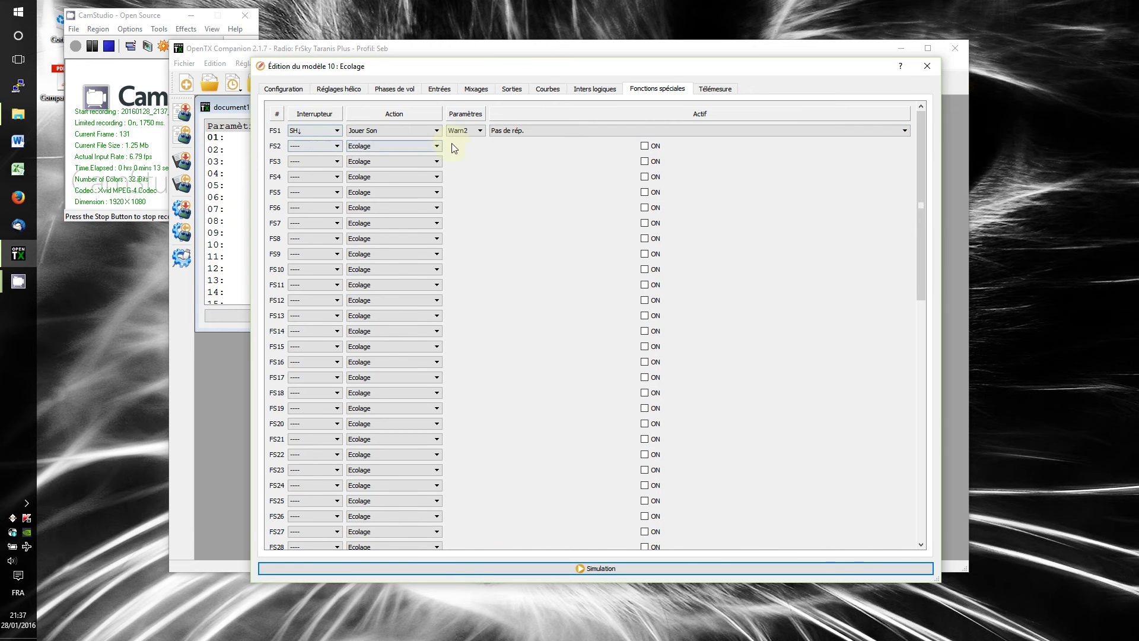
pyautogui.click(529, 131)
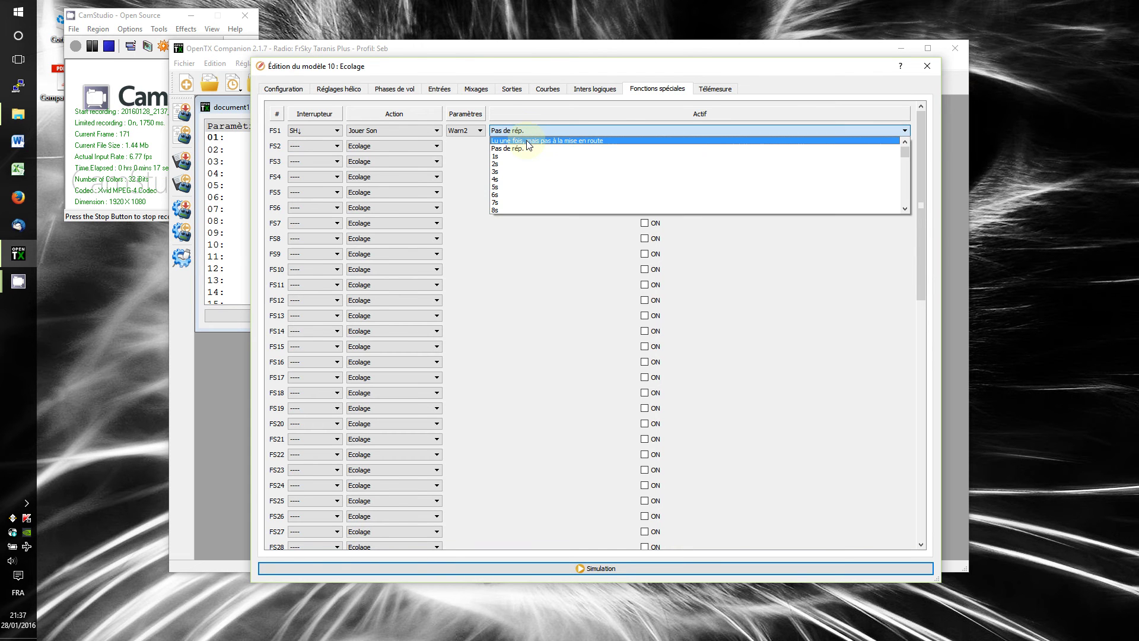
pyautogui.click(524, 142)
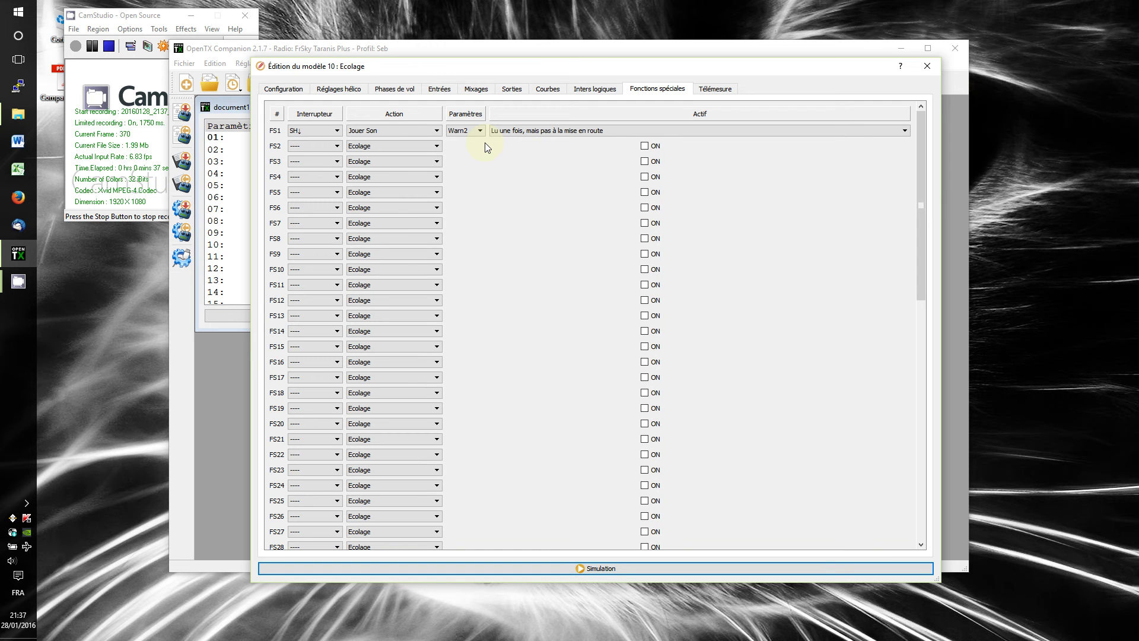
pyautogui.click(503, 133)
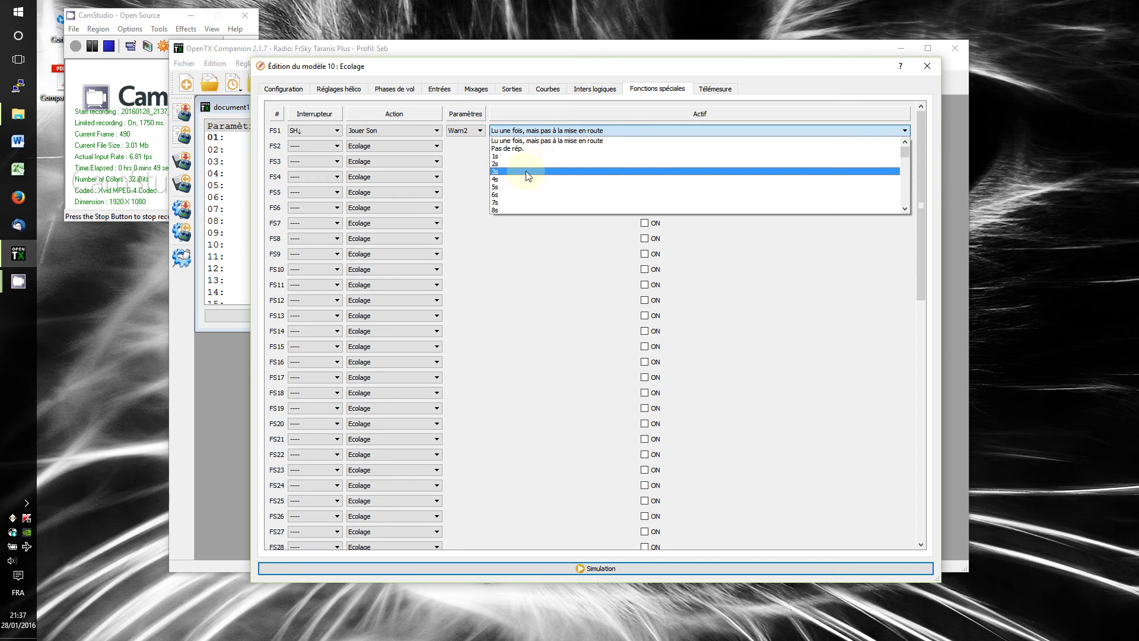
pyautogui.scroll(-9, 528, 172)
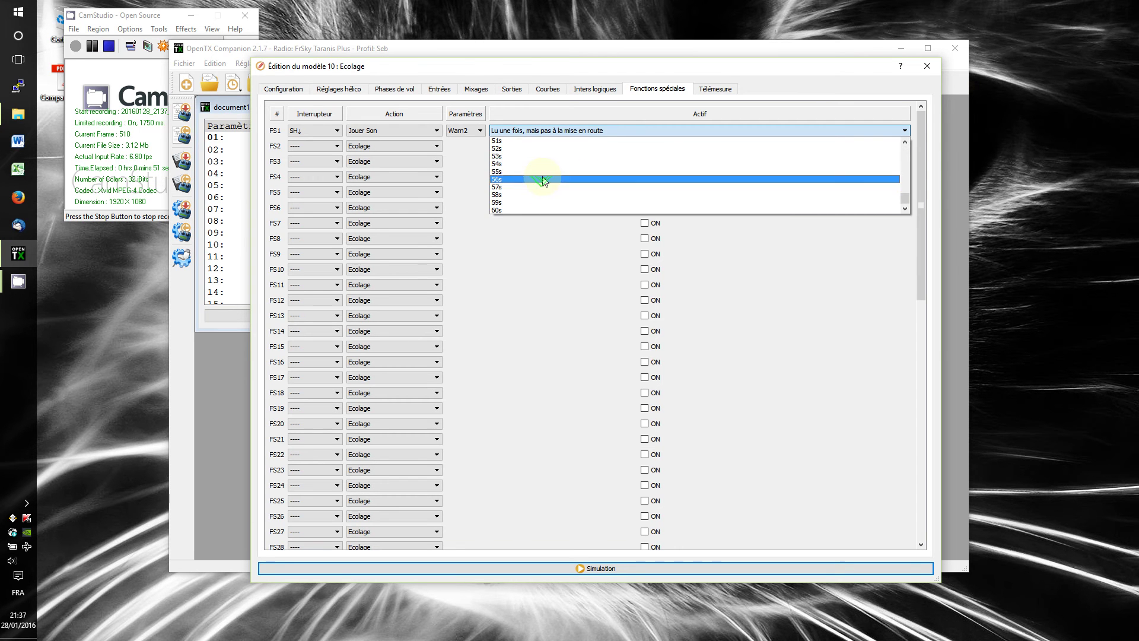
pyautogui.click(515, 232)
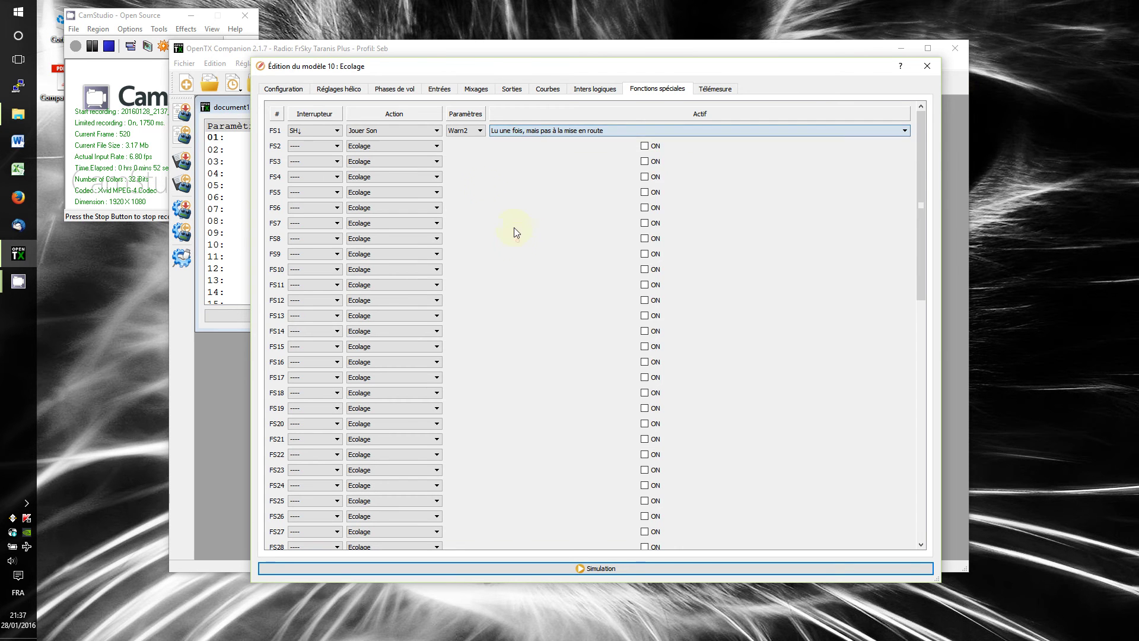
# Set the FS1 action to Vibreur with Pas de rép. and view the parameter values offered.
pyautogui.click(430, 131)
pyautogui.click(414, 149)
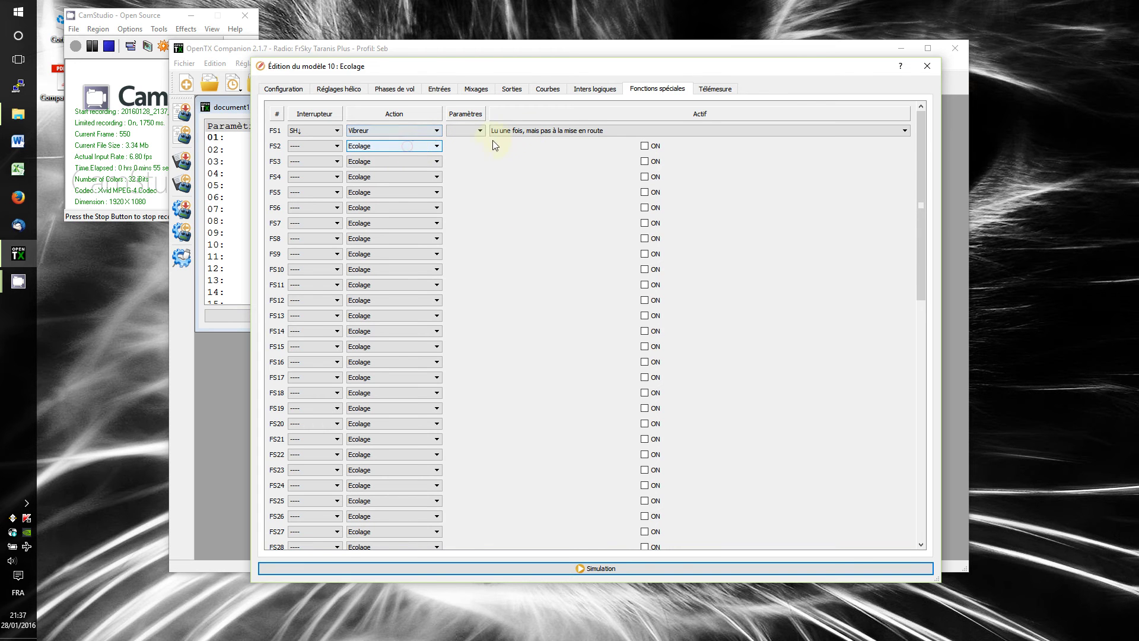
pyautogui.click(530, 132)
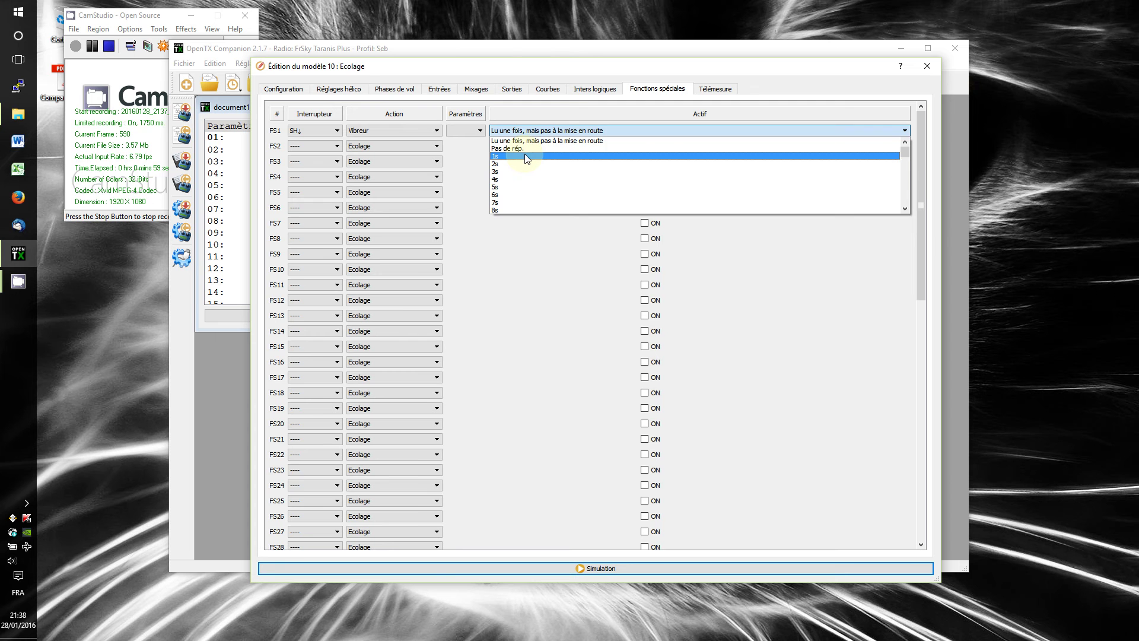
pyautogui.click(521, 149)
pyautogui.click(470, 131)
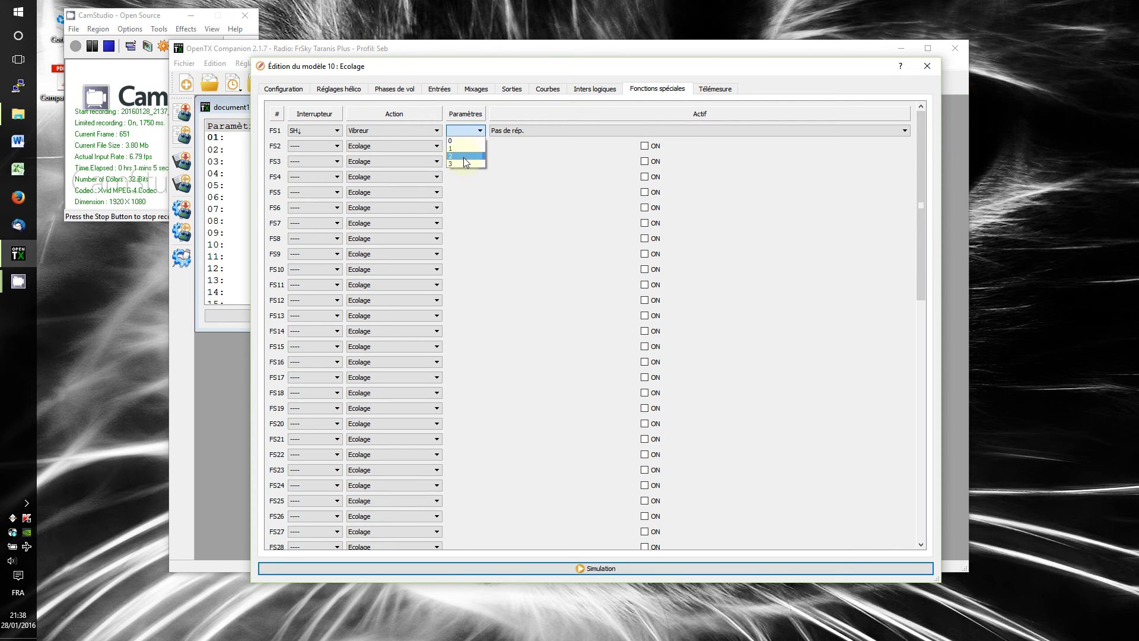
pyautogui.click(502, 187)
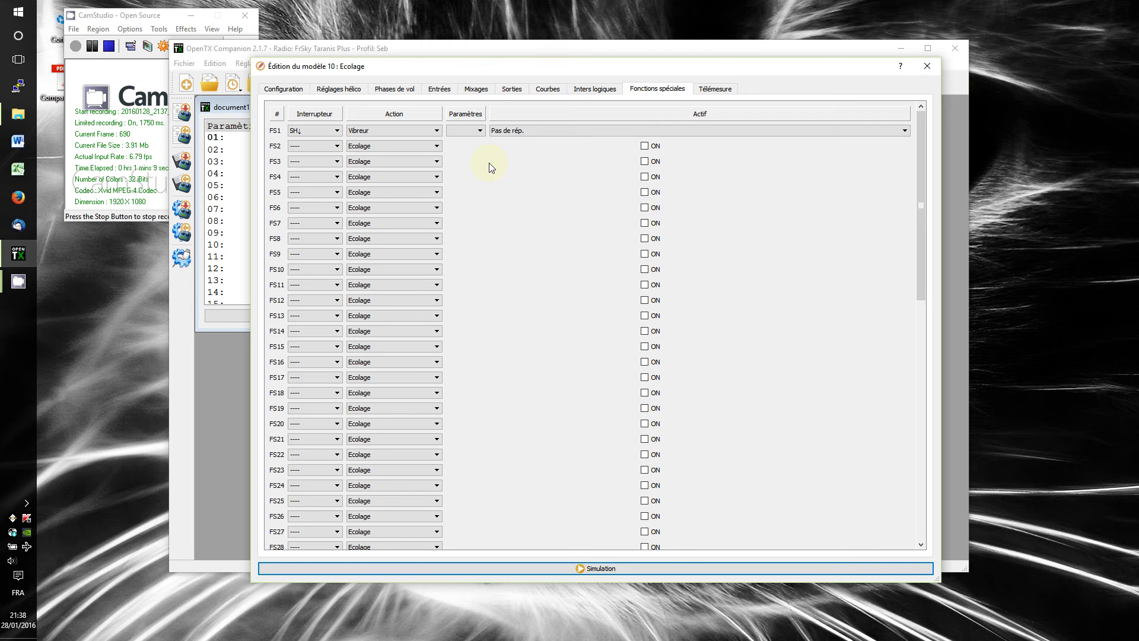
# Set the FS1 action to Remise à zéro and view the items offered for resetting.
pyautogui.click(421, 131)
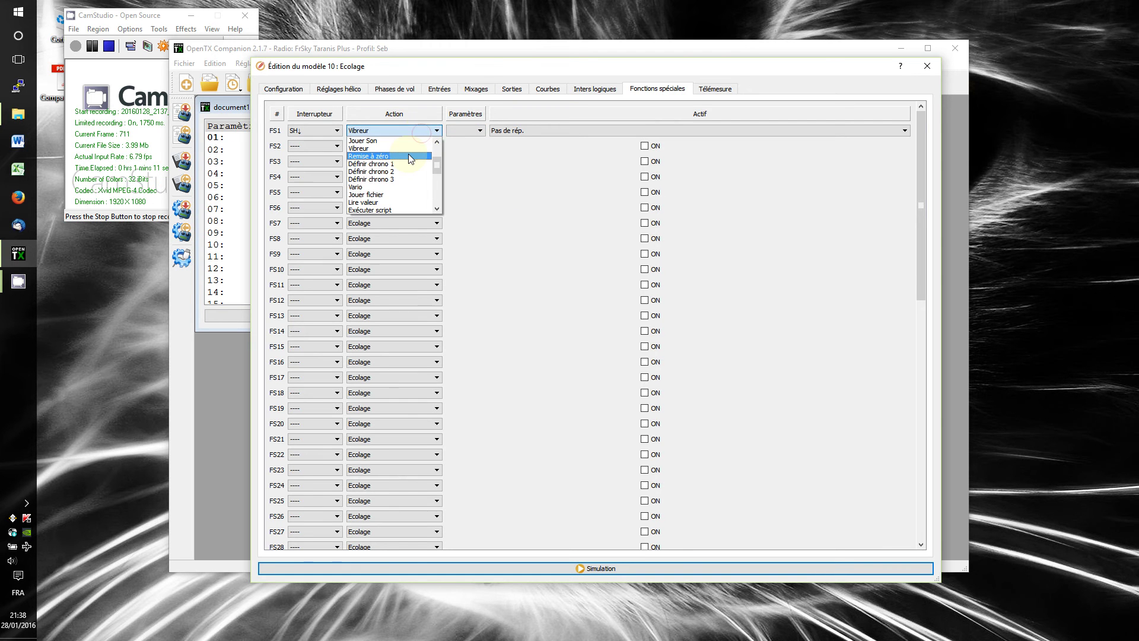
pyautogui.click(408, 155)
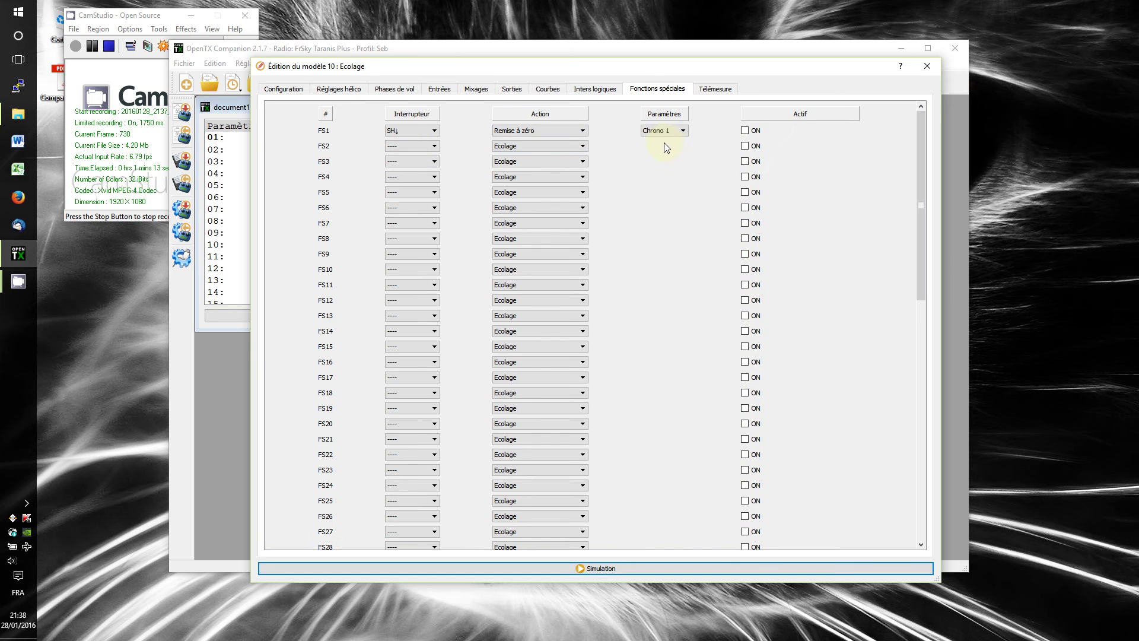
pyautogui.click(681, 132)
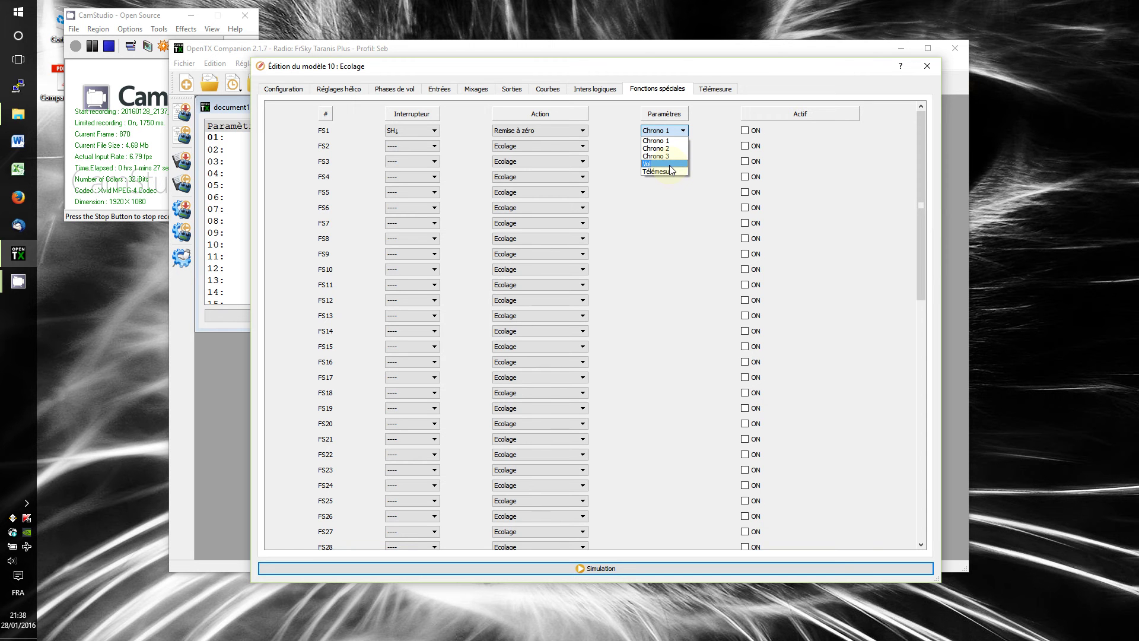
pyautogui.click(687, 223)
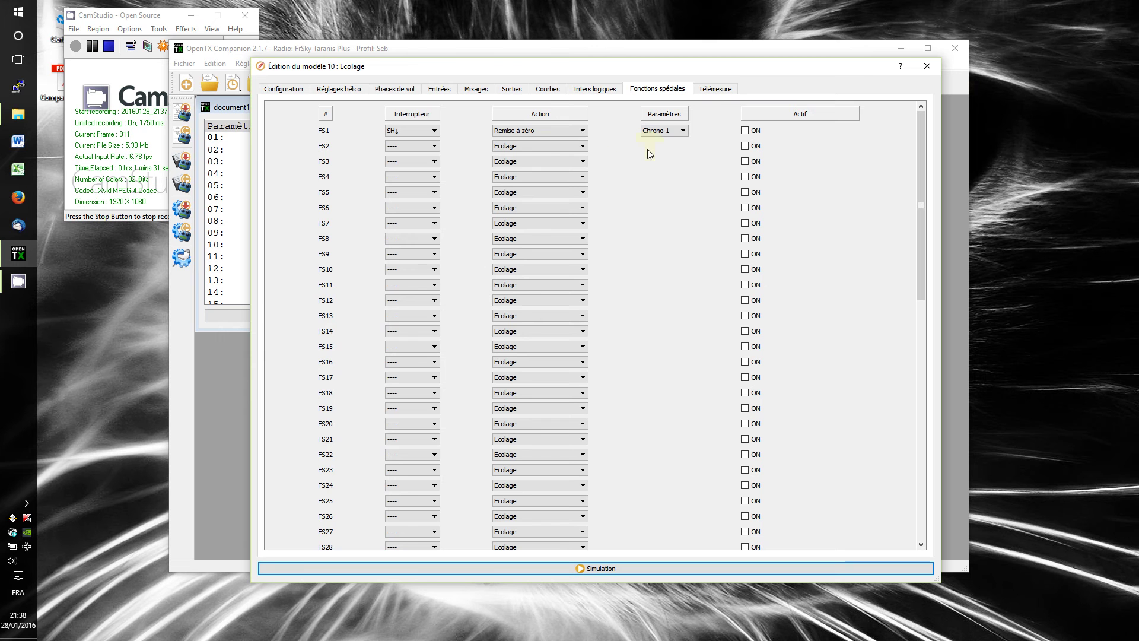
# Try Définir chrono 1 and Vario as the FS1 action.
pyautogui.click(577, 132)
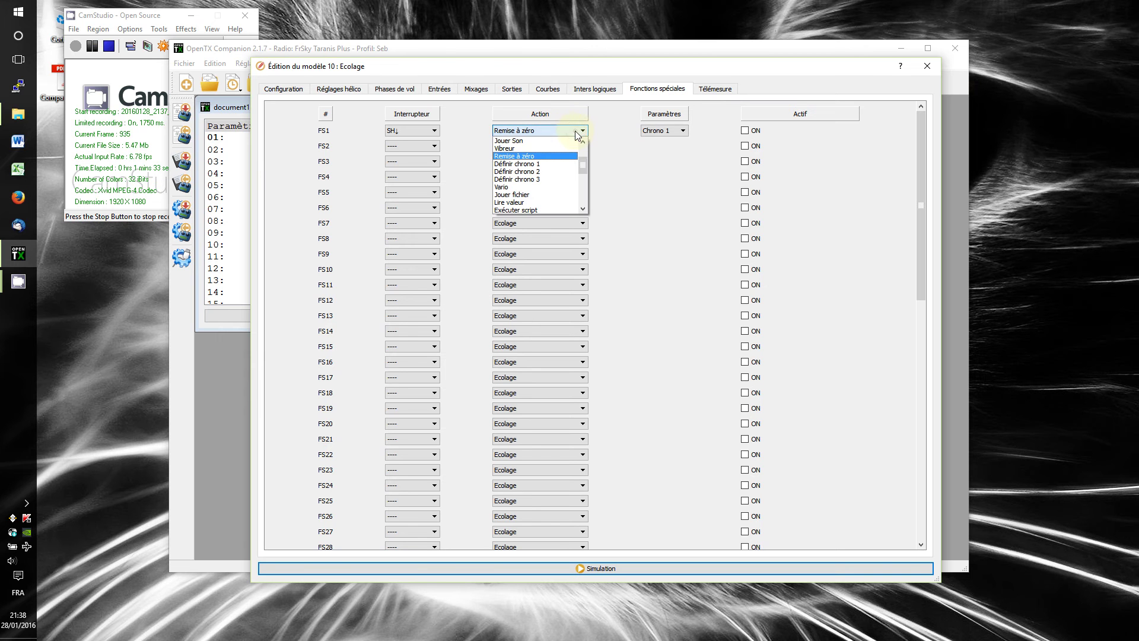
pyautogui.click(544, 164)
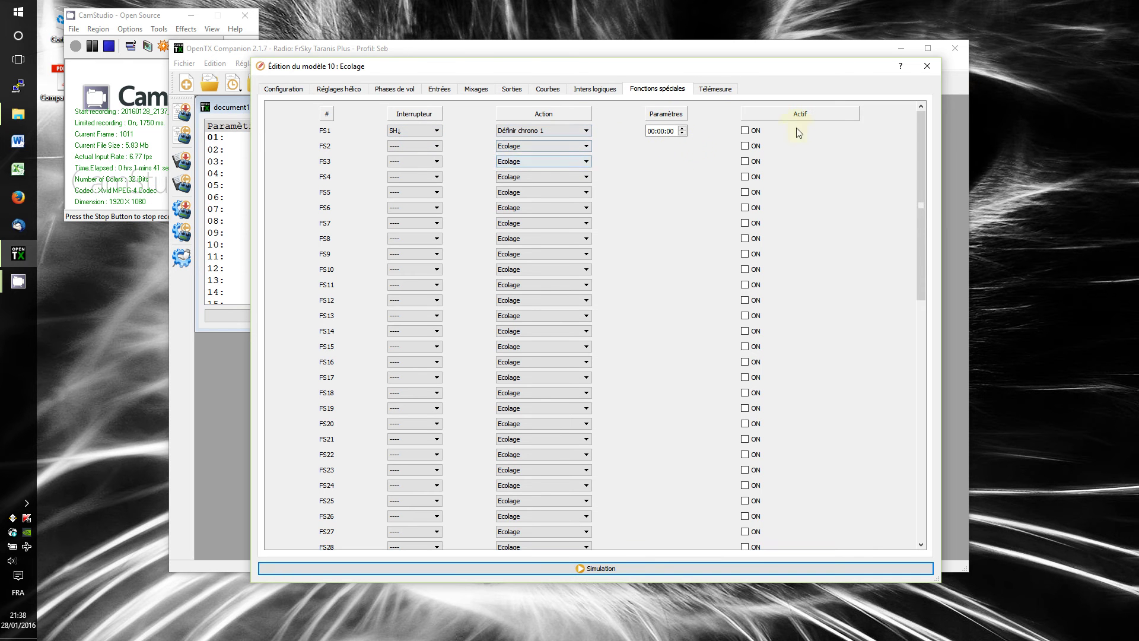
pyautogui.click(587, 132)
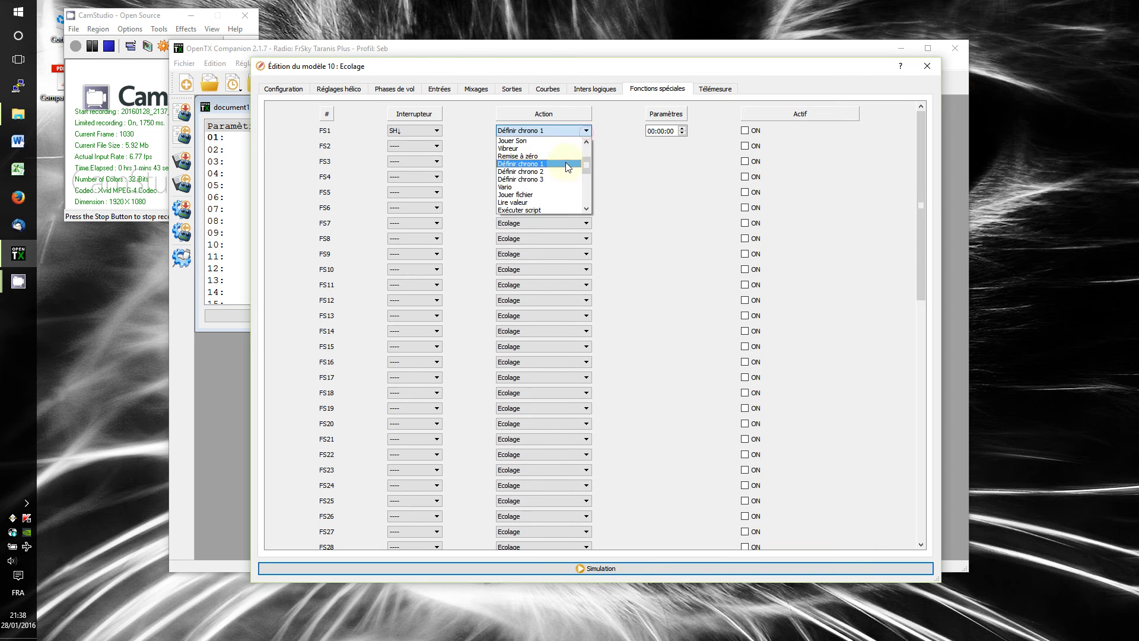
pyautogui.click(546, 186)
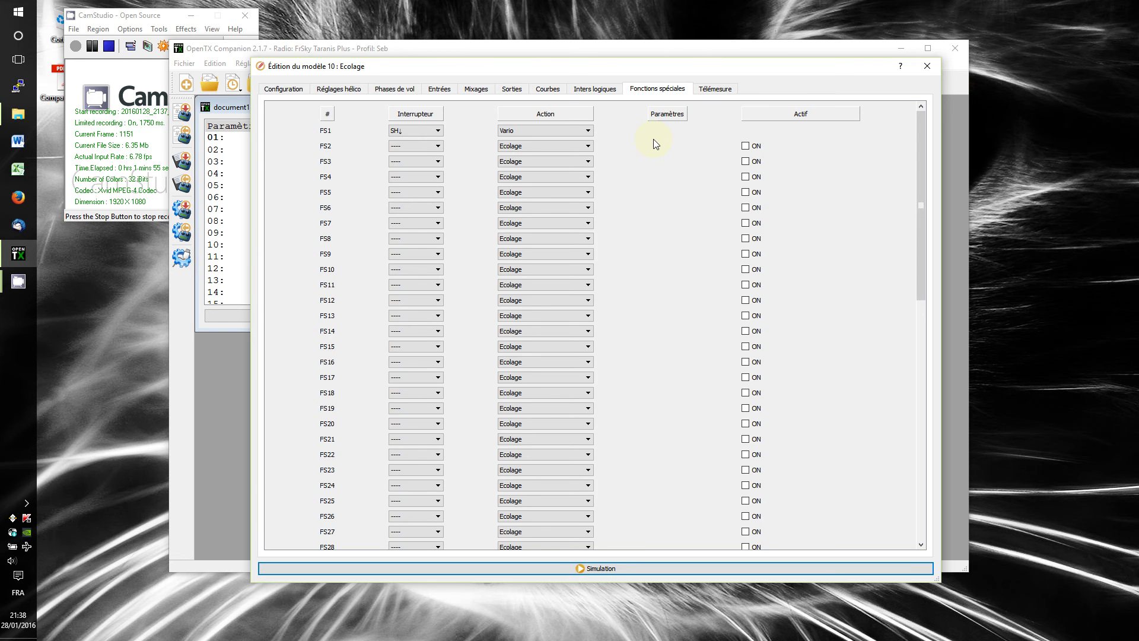
# Set the FS1 action to Lire valeur and view the values offered as its parameter, through to the VG entries.
pyautogui.click(557, 130)
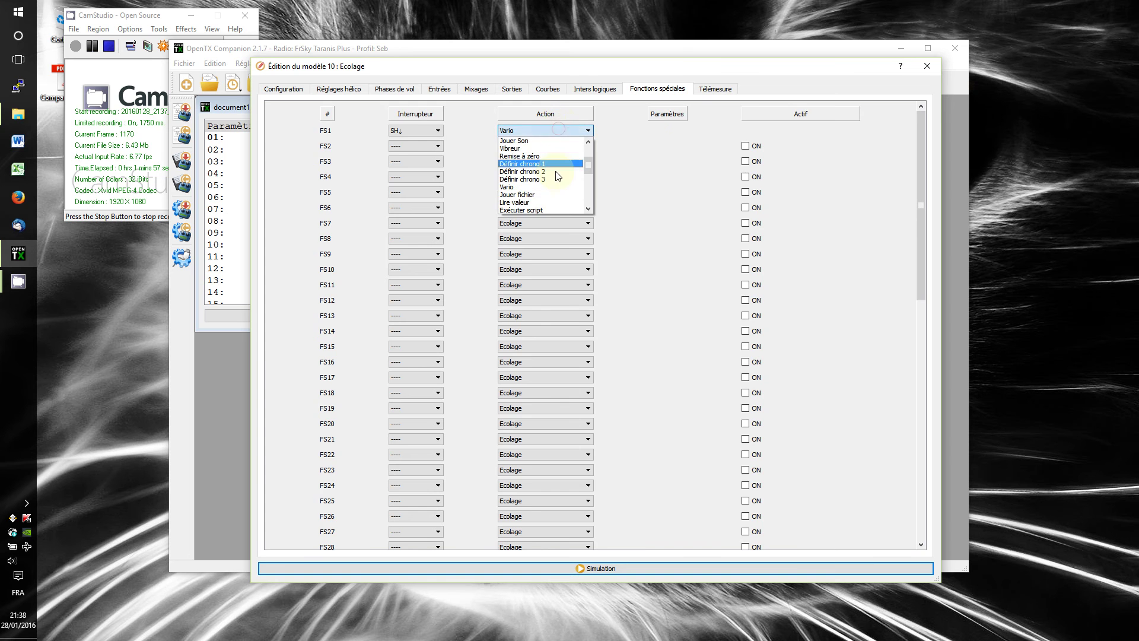
pyautogui.click(554, 193)
pyautogui.click(410, 131)
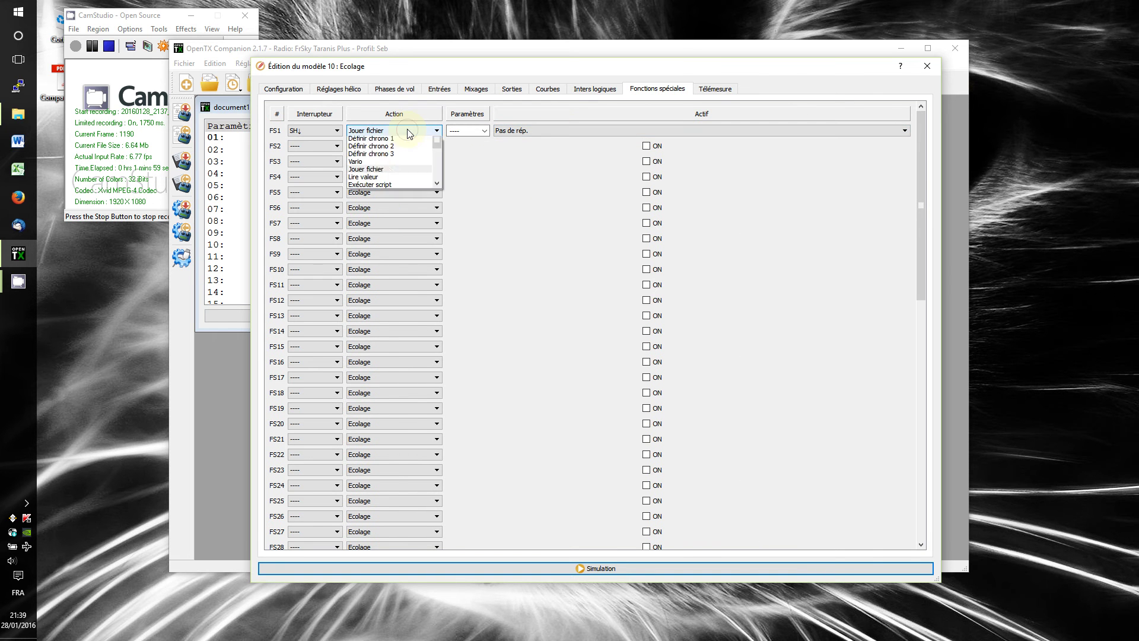
pyautogui.click(383, 203)
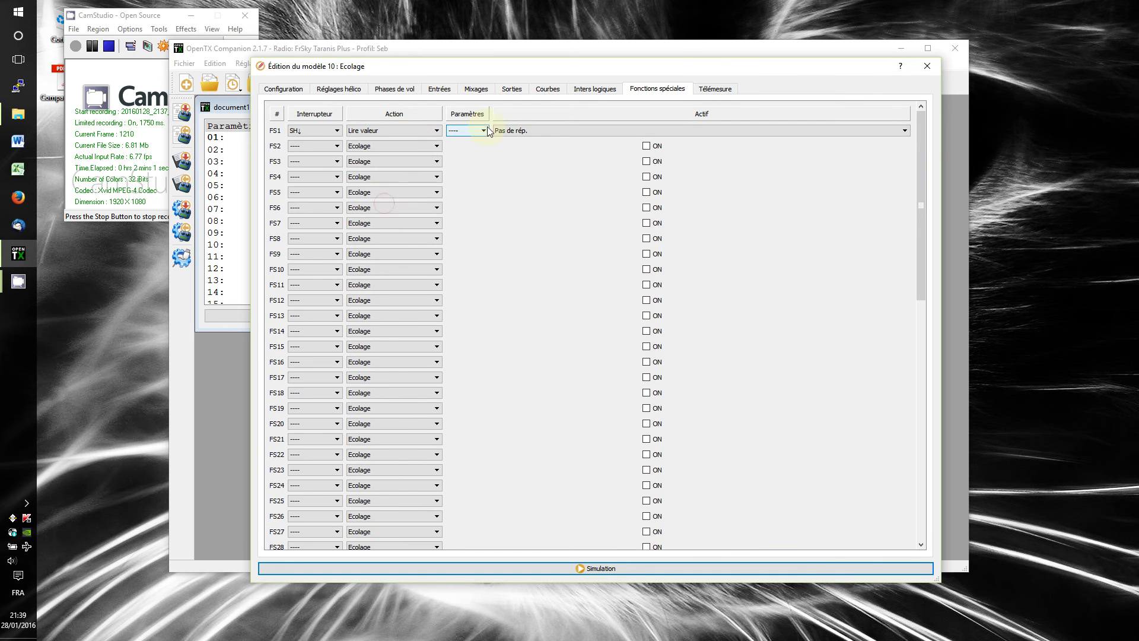
pyautogui.click(484, 131)
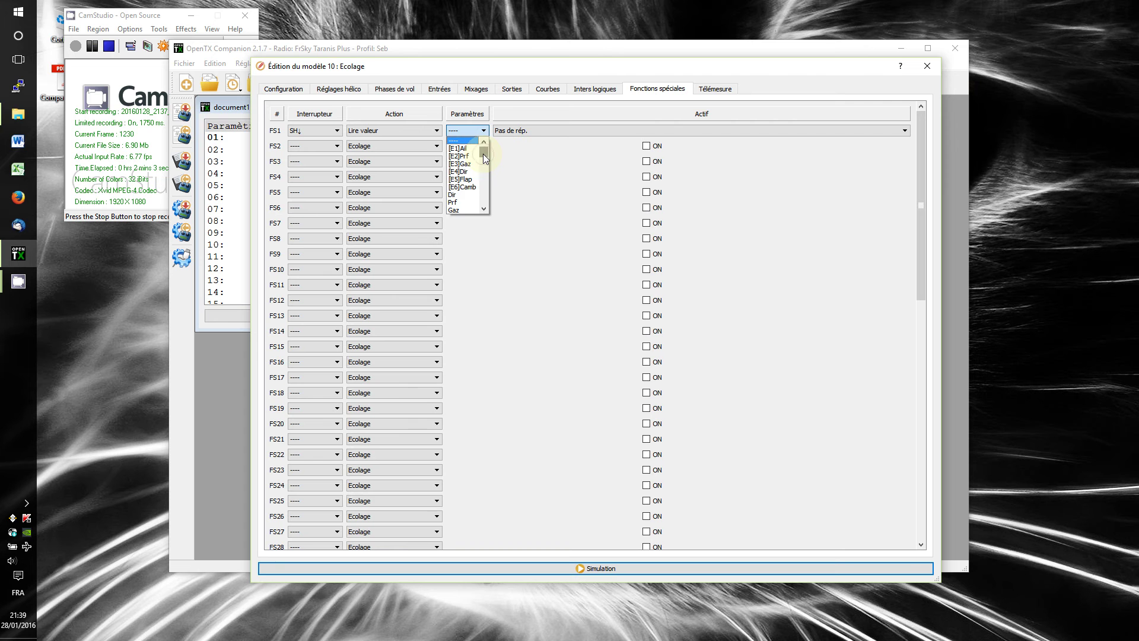
pyautogui.moveTo(483, 154); pyautogui.dragTo(476, 204)
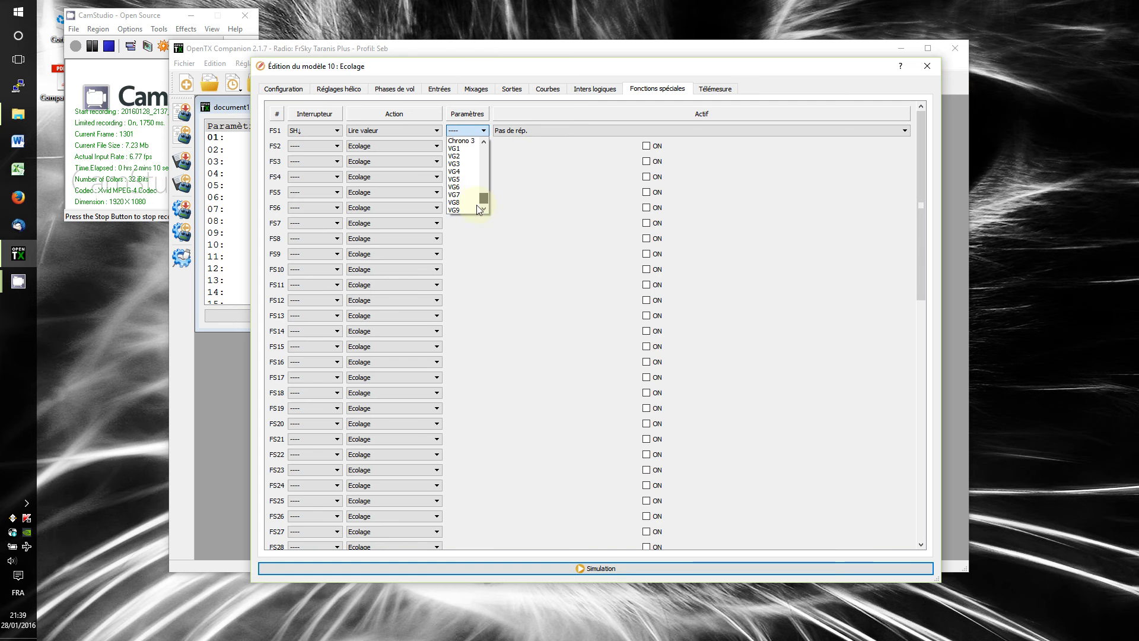
pyautogui.click(522, 173)
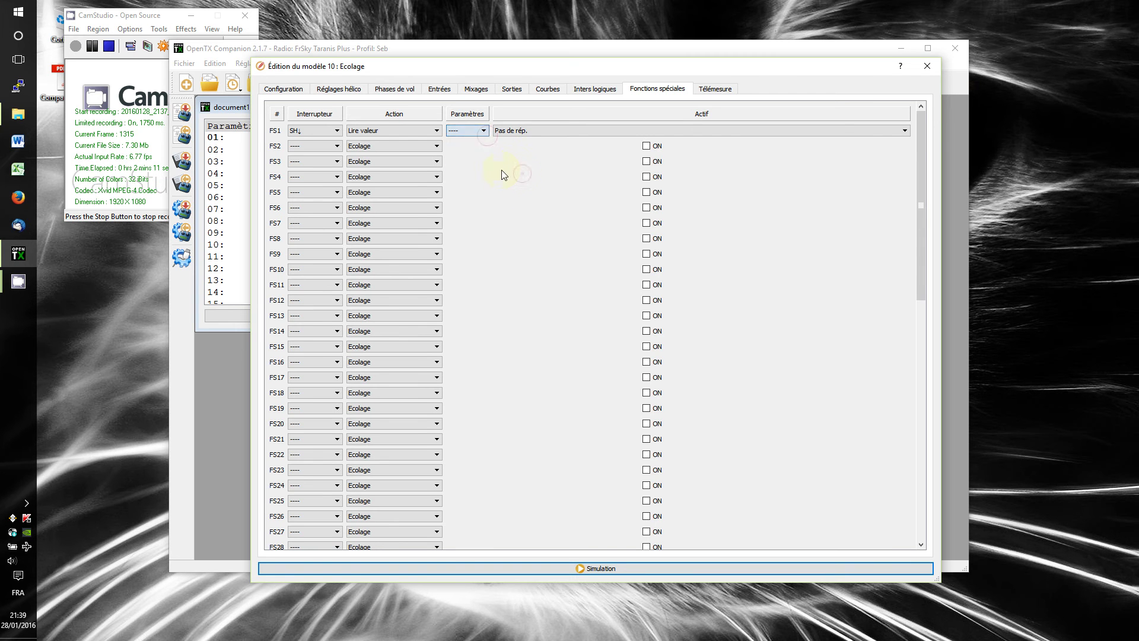
# Close the Ecolage model, open the special functions of the T-Rex500 model in slot 06, and view the sound files offered for FS8.
pyautogui.click(924, 66)
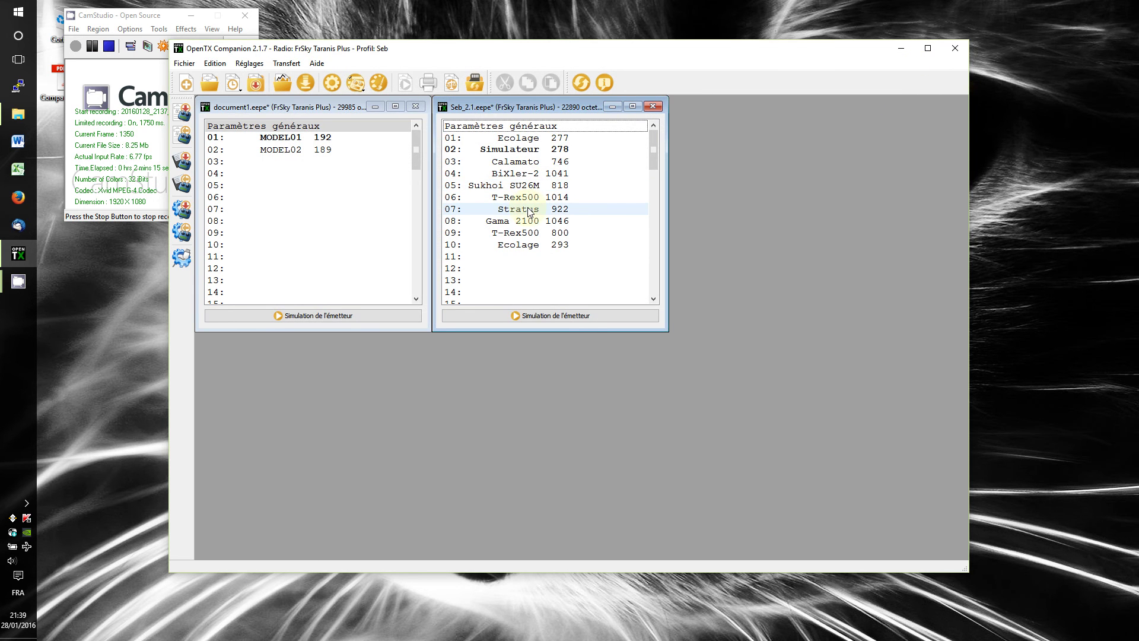
pyautogui.click(531, 202)
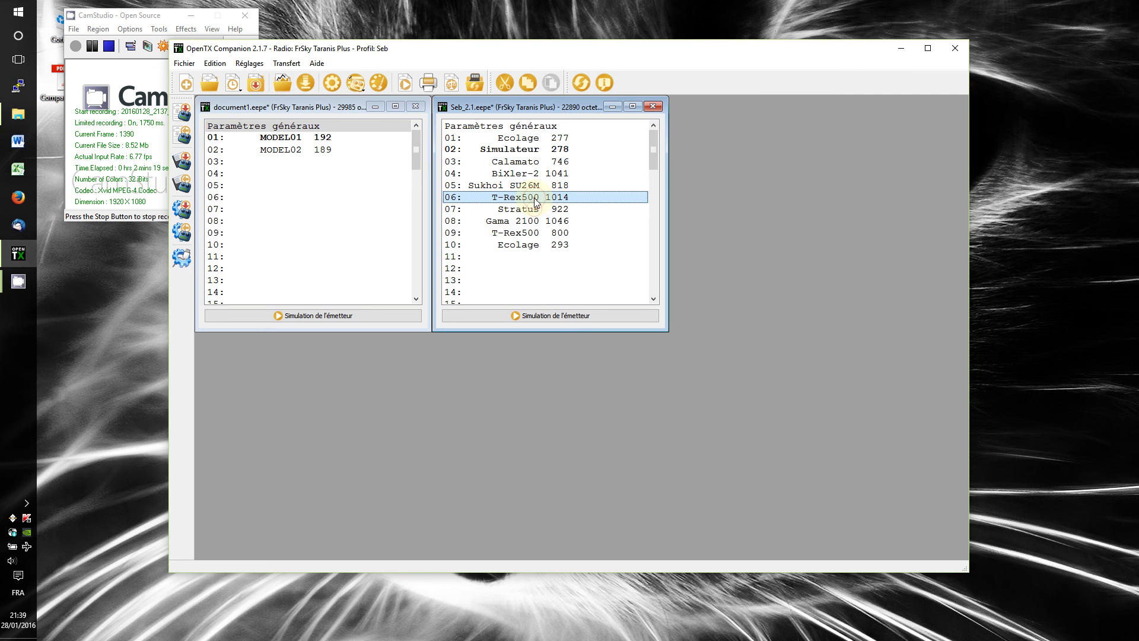
pyautogui.doubleClick(532, 197)
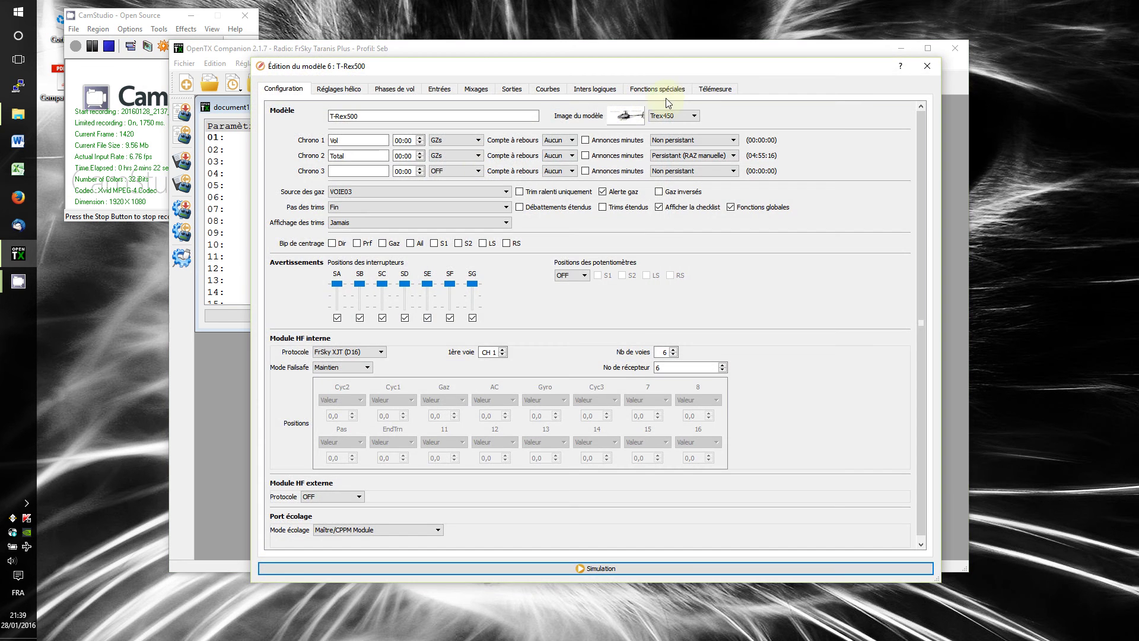
pyautogui.click(665, 92)
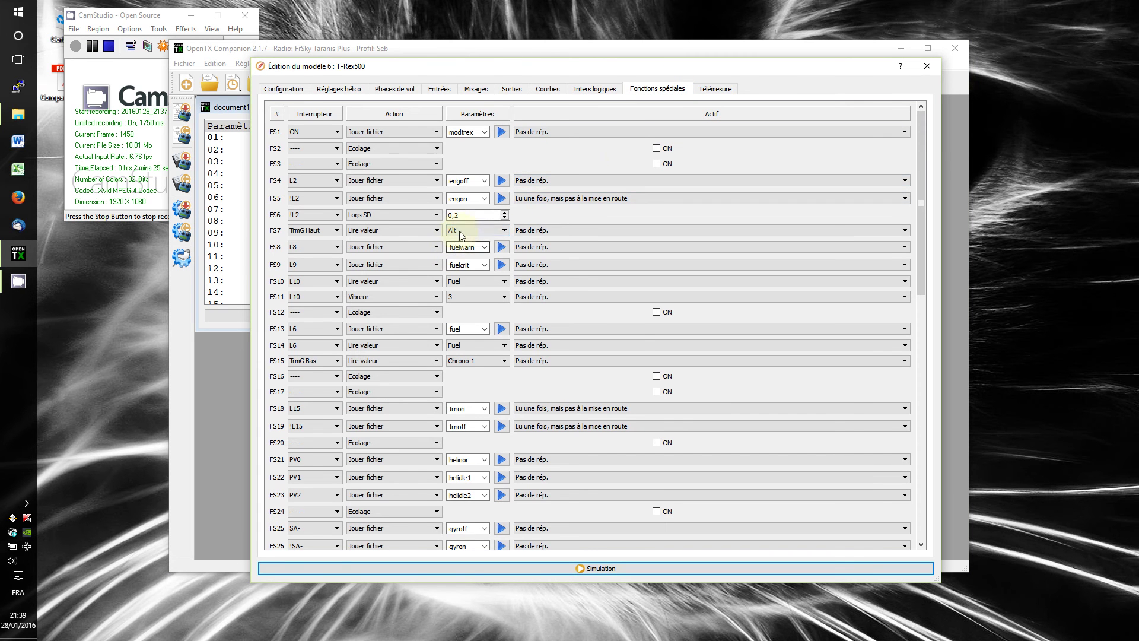
pyautogui.click(484, 248)
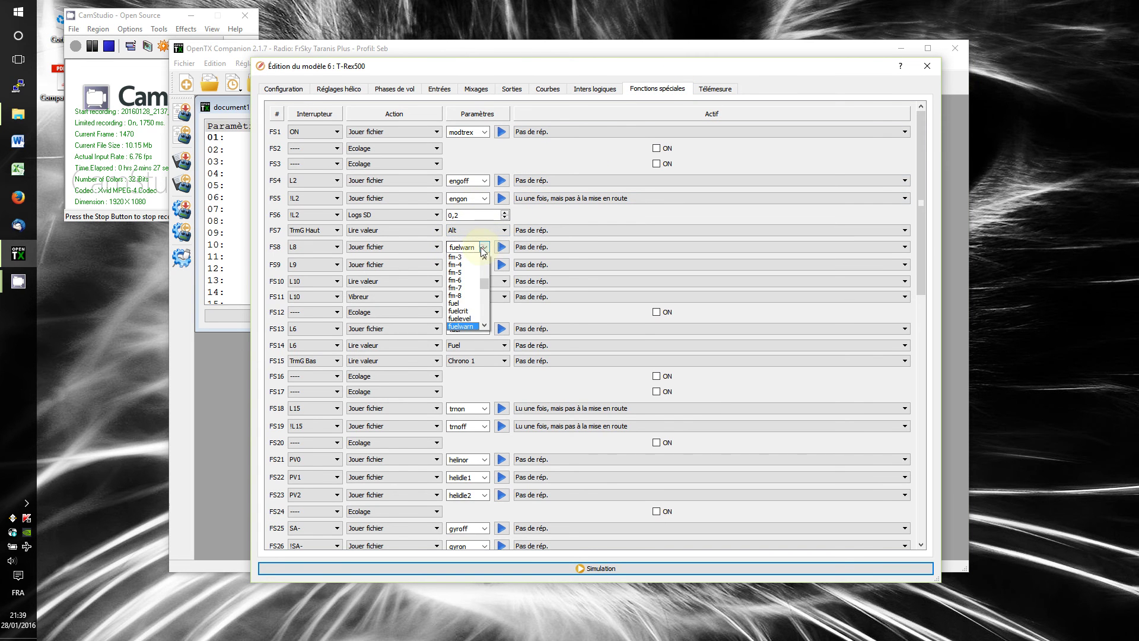
pyautogui.click(484, 247)
# Set the T-Rex500's FS2 action to Lire valeur, view the parameter values offered through the VFAS, Fuel and Temp entries, and close the model.
pyautogui.click(390, 148)
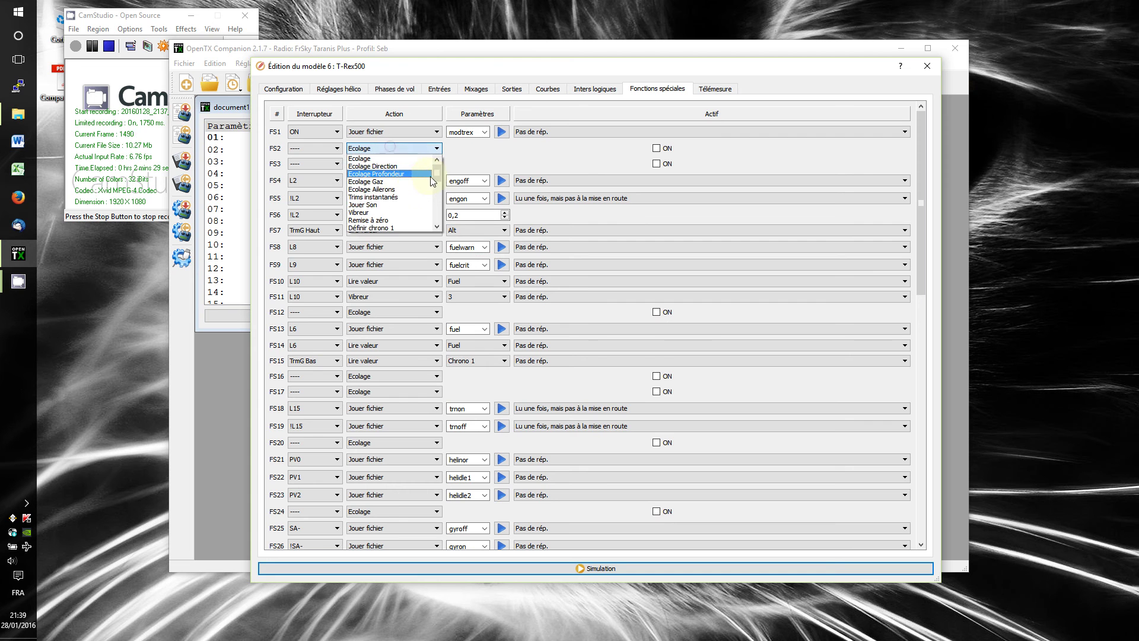
pyautogui.scroll(-3, 397, 178)
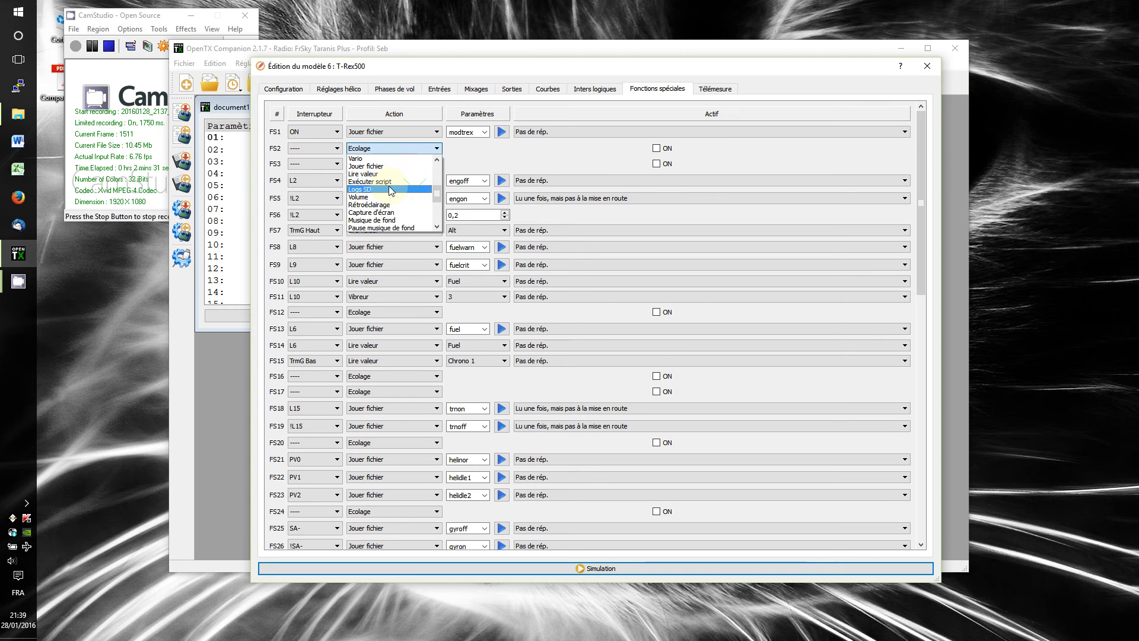
pyautogui.scroll(1, 389, 186)
pyautogui.click(386, 181)
pyautogui.click(480, 148)
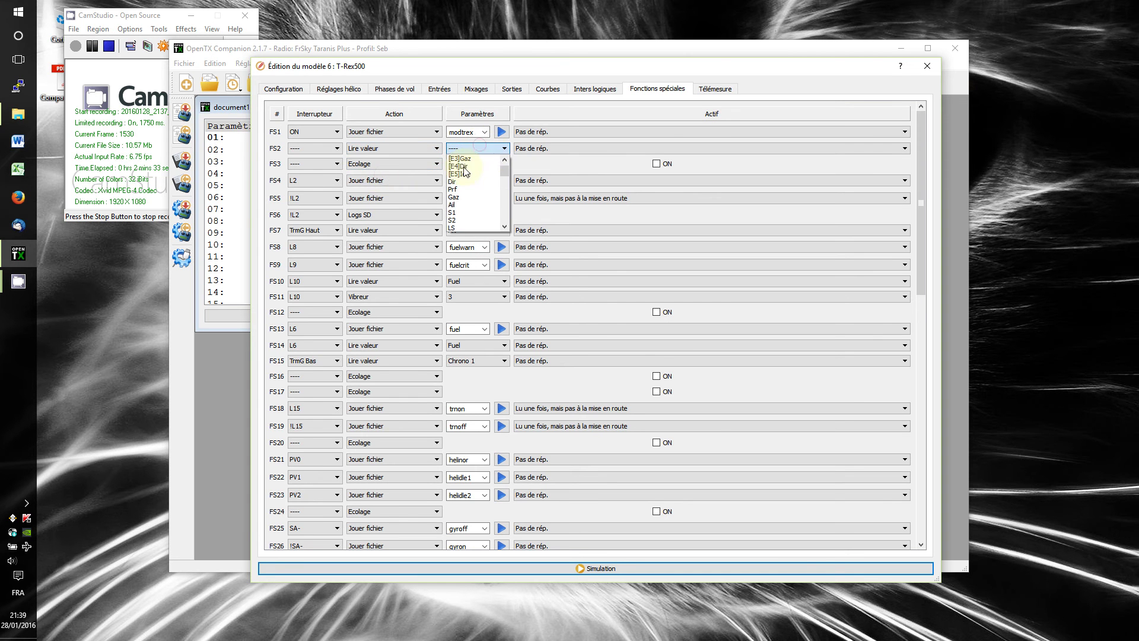
pyautogui.scroll(-3, 468, 168)
pyautogui.scroll(-10, 468, 168)
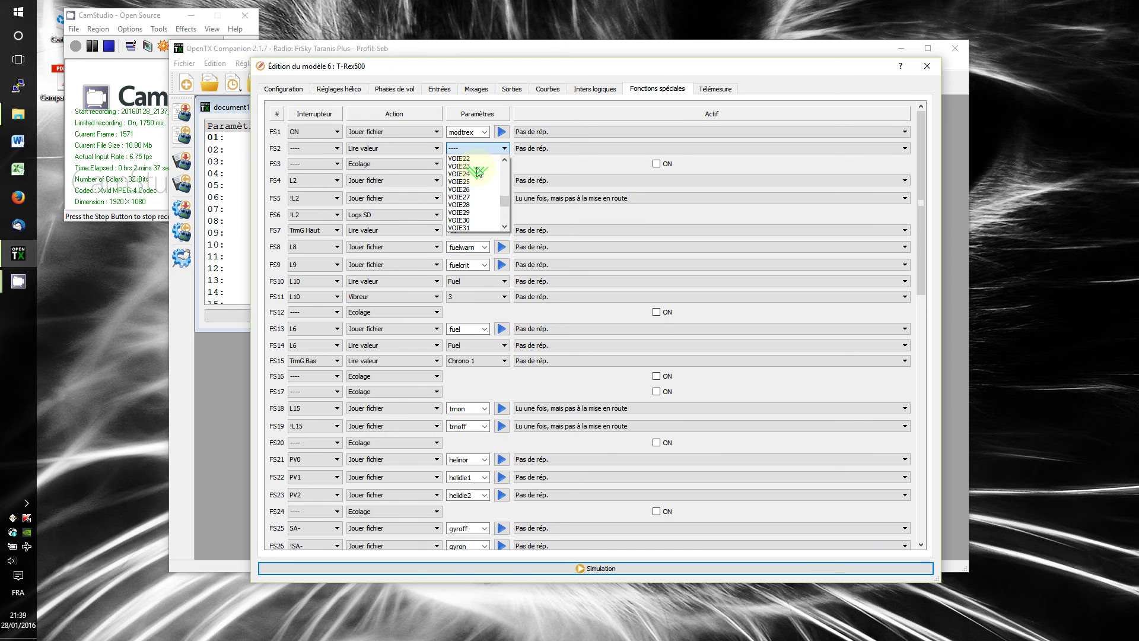
pyautogui.scroll(-10, 478, 172)
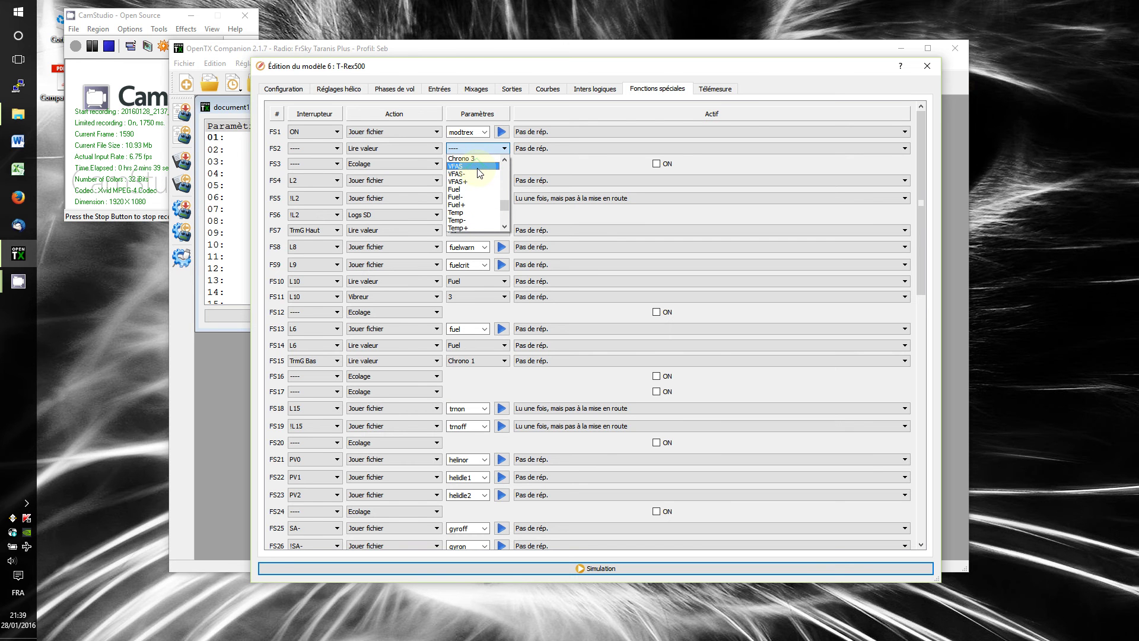
pyautogui.scroll(1, 476, 178)
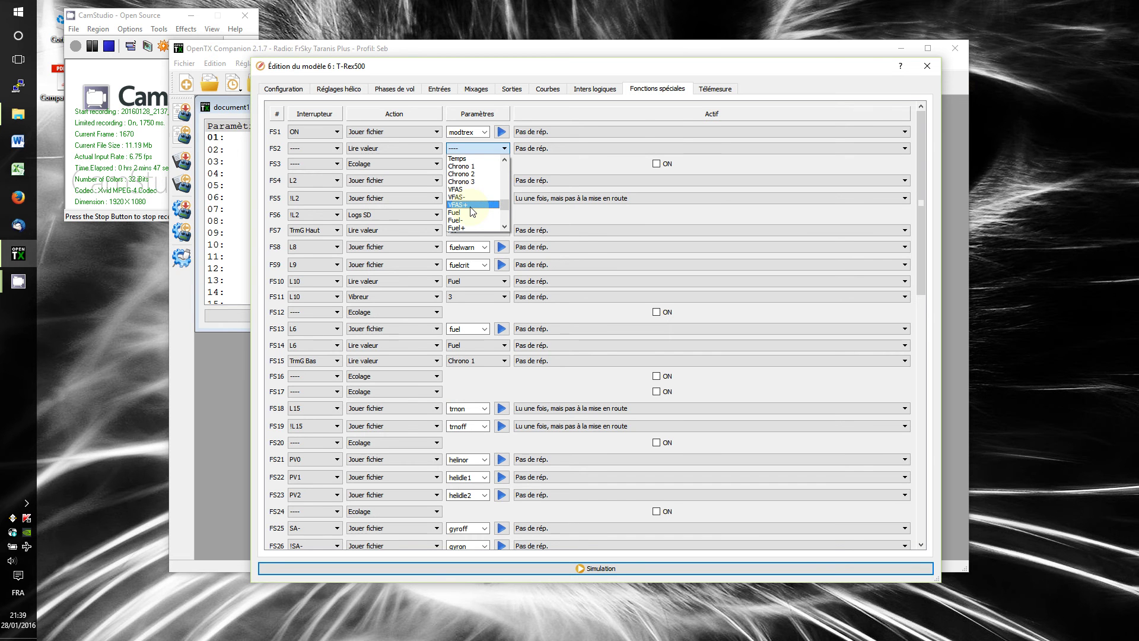
pyautogui.scroll(-1, 472, 212)
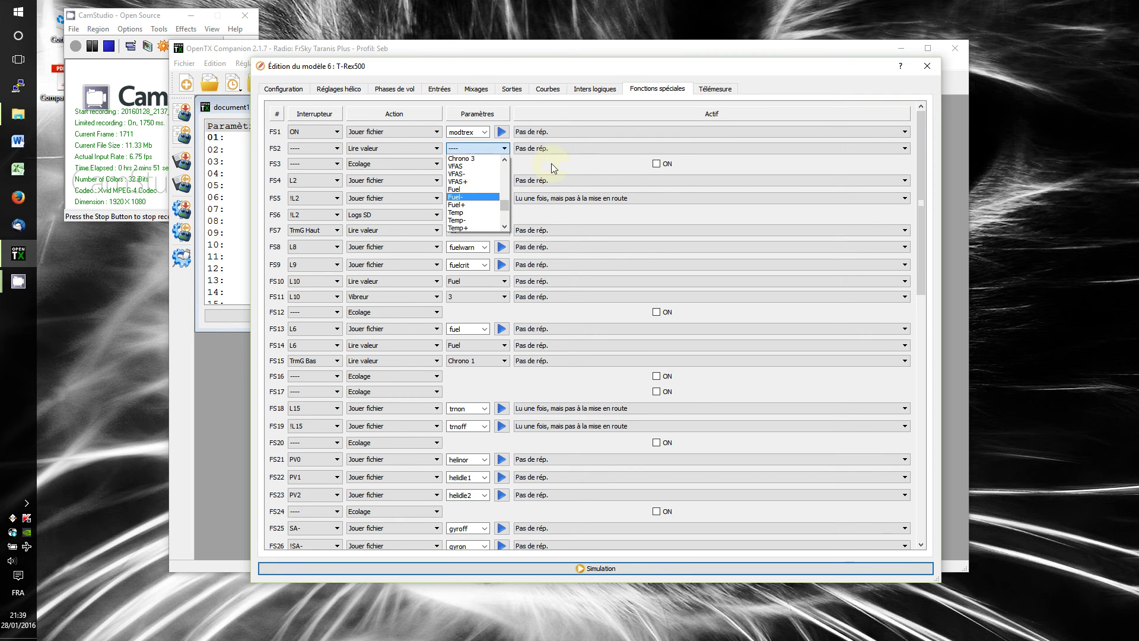
pyautogui.click(923, 65)
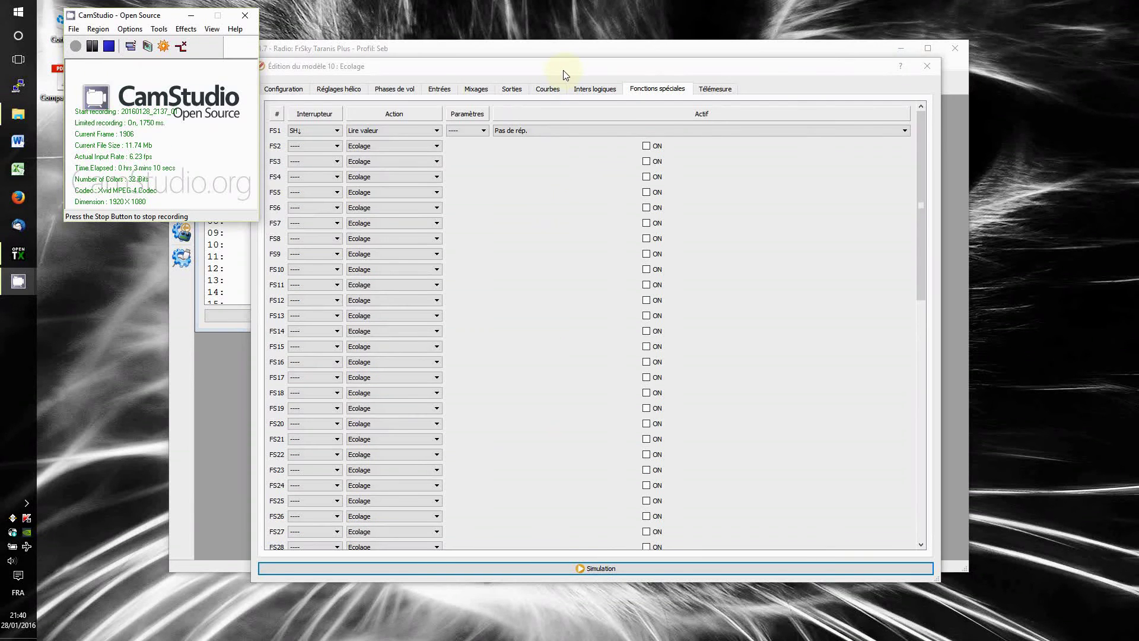
# Try Exécuter script as the FS1 action of the Ecolage model and view the scripts offered as its parameter.
pyautogui.click(565, 75)
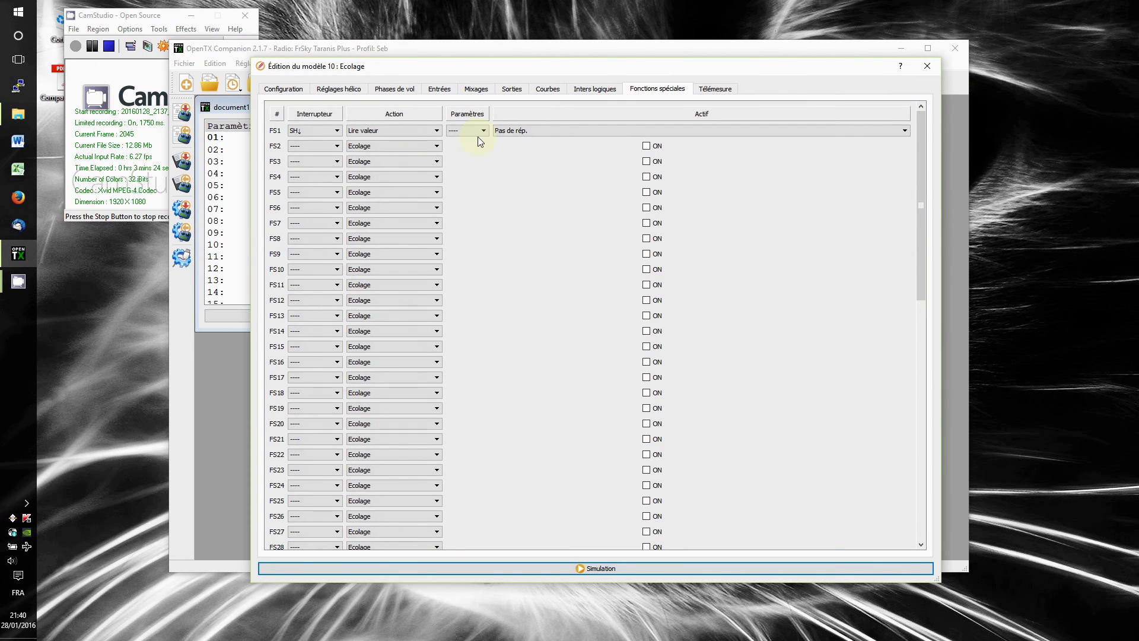
pyautogui.click(422, 130)
pyautogui.scroll(-3, 408, 171)
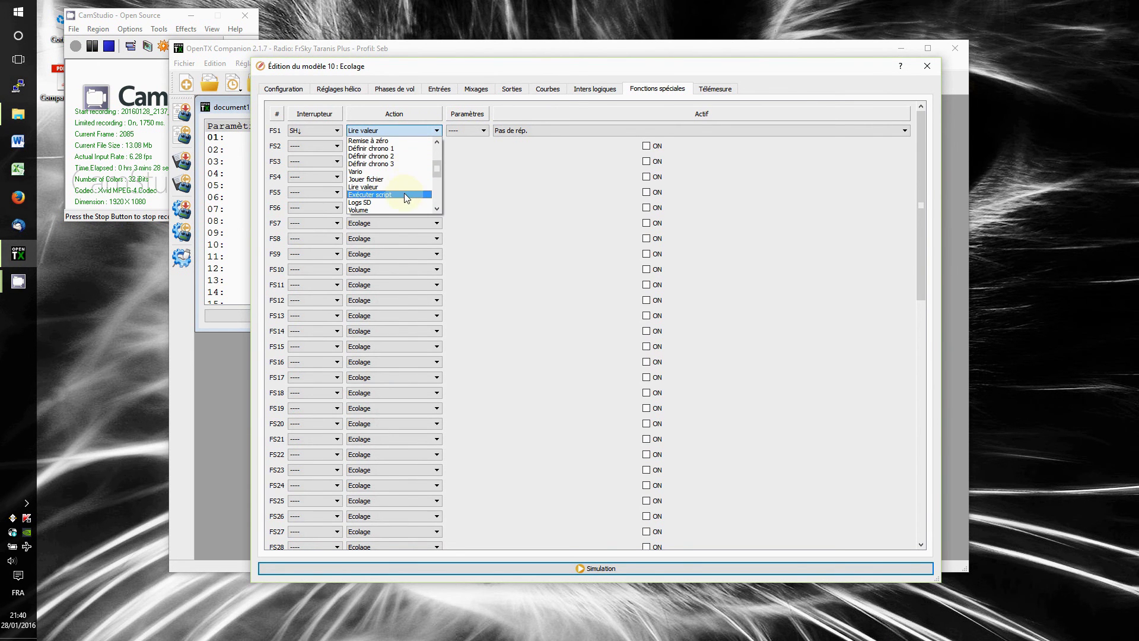
pyautogui.click(405, 195)
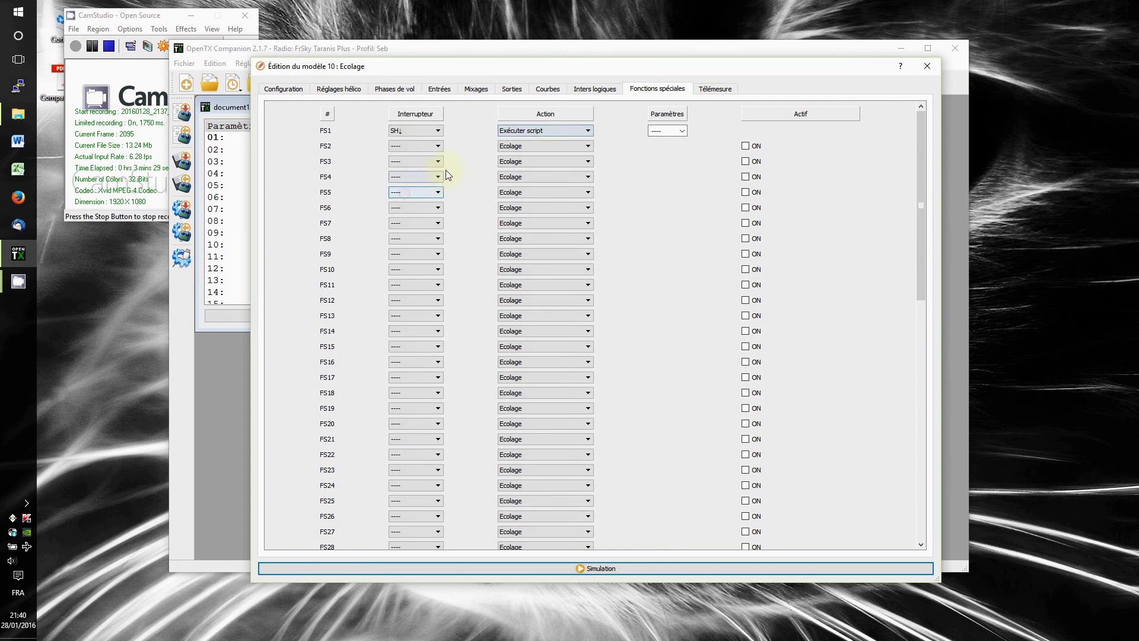
pyautogui.click(682, 131)
pyautogui.click(685, 131)
# Set the FS1 action to Logs SD with a logging interval of 0,2.
pyautogui.click(560, 134)
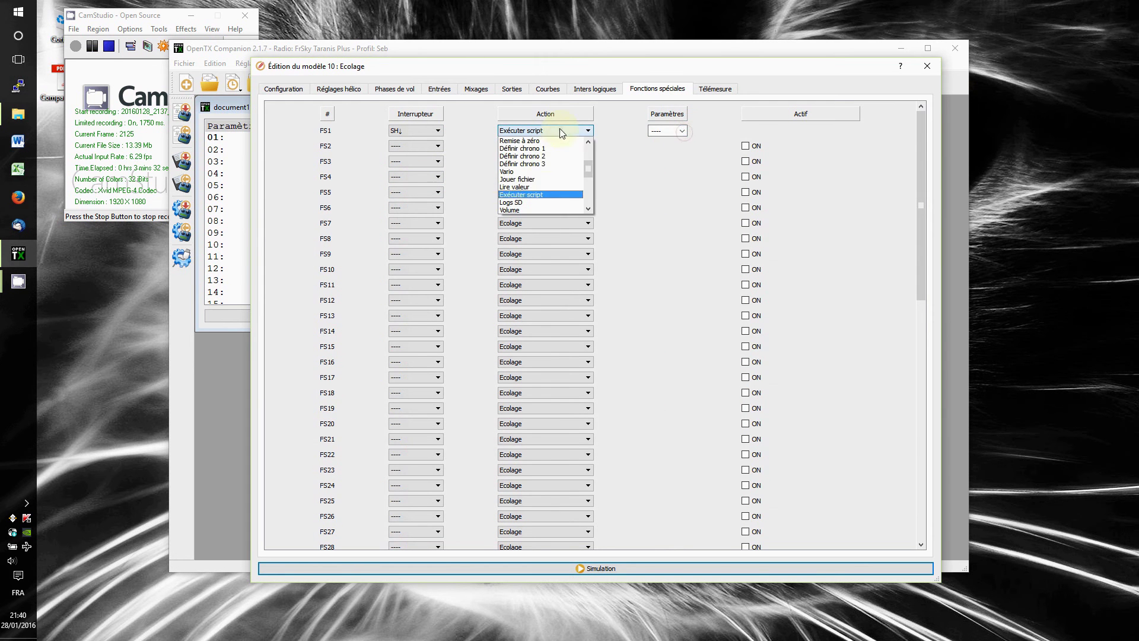
pyautogui.click(535, 201)
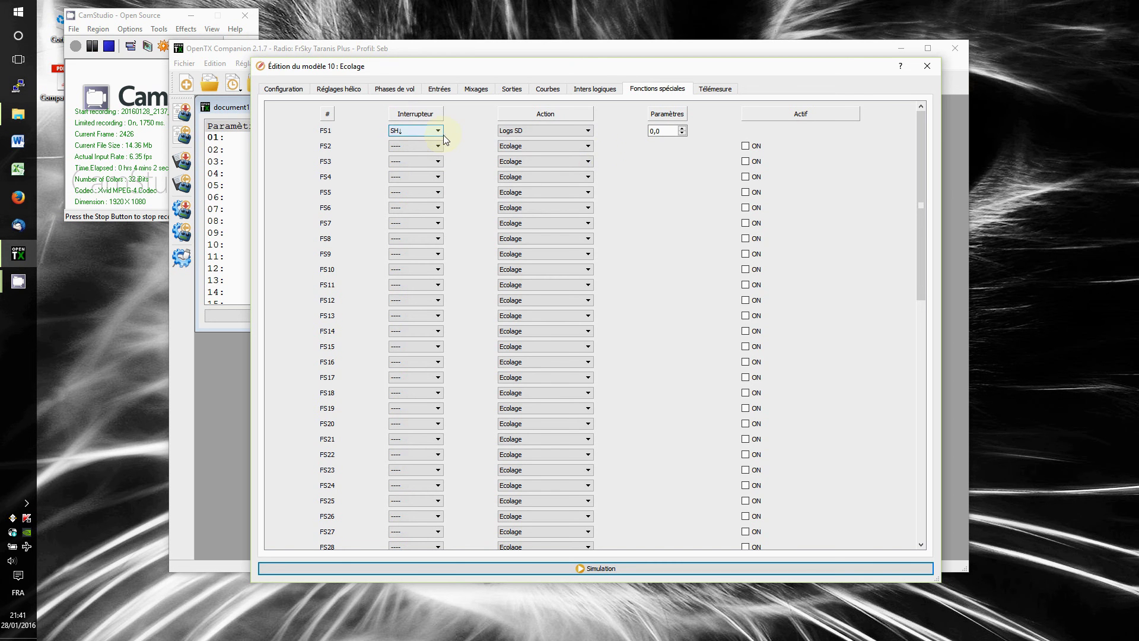
pyautogui.click(682, 128)
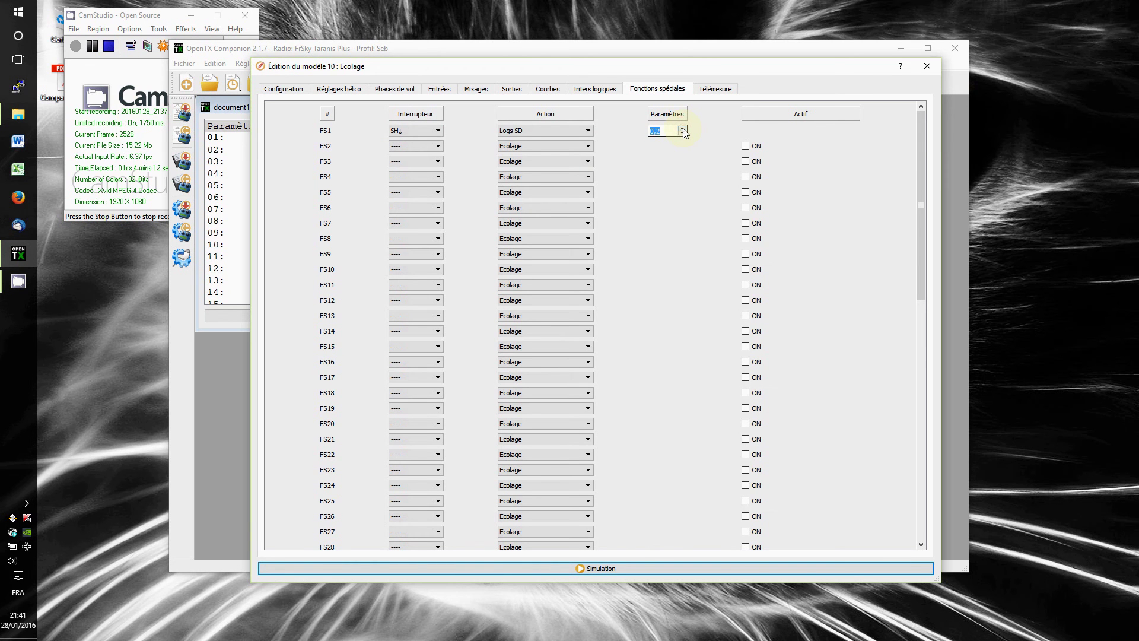
pyautogui.click(682, 128)
pyautogui.click(683, 132)
pyautogui.click(648, 174)
# Move the Ecolage model editing window aside and open the Companion log viewer.
pyautogui.moveTo(373, 69); pyautogui.dragTo(558, 97)
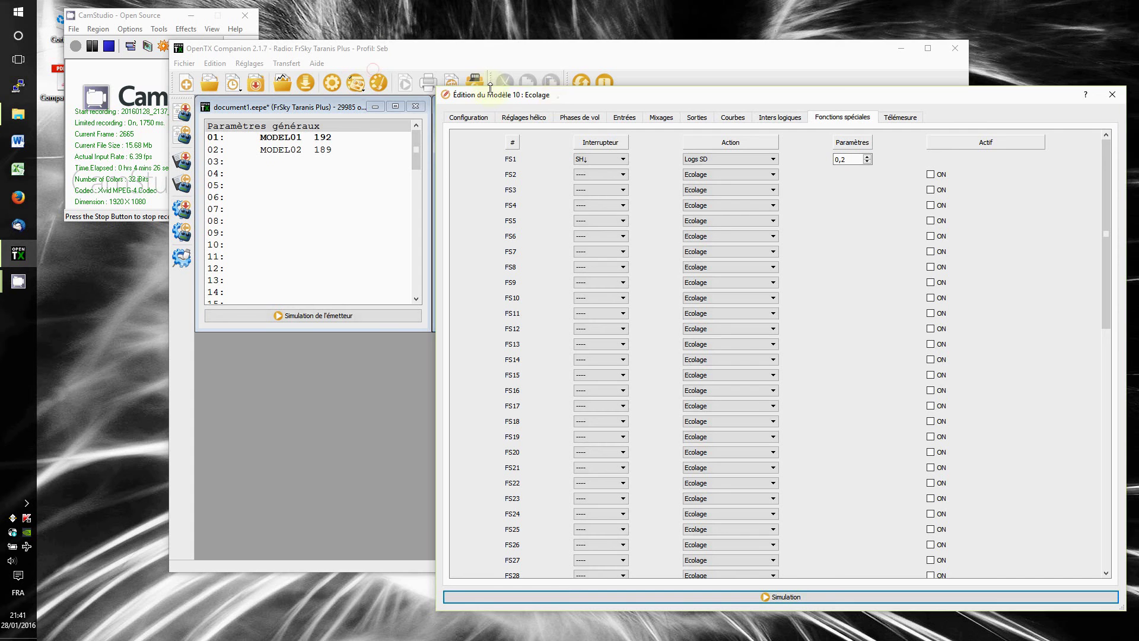
pyautogui.click(364, 47)
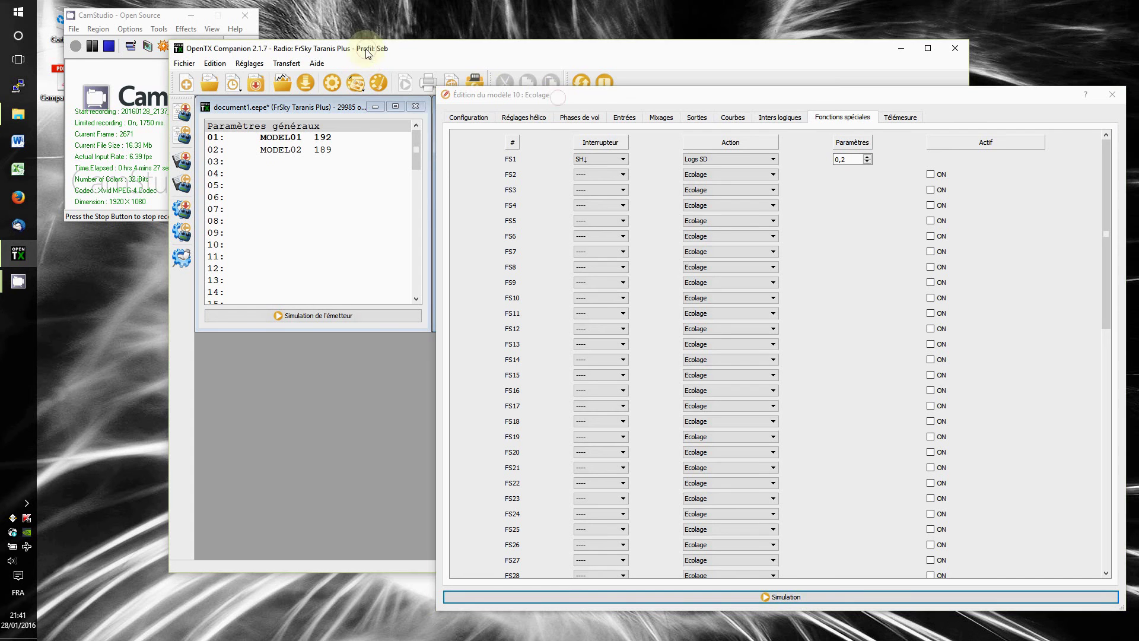
pyautogui.click(435, 94)
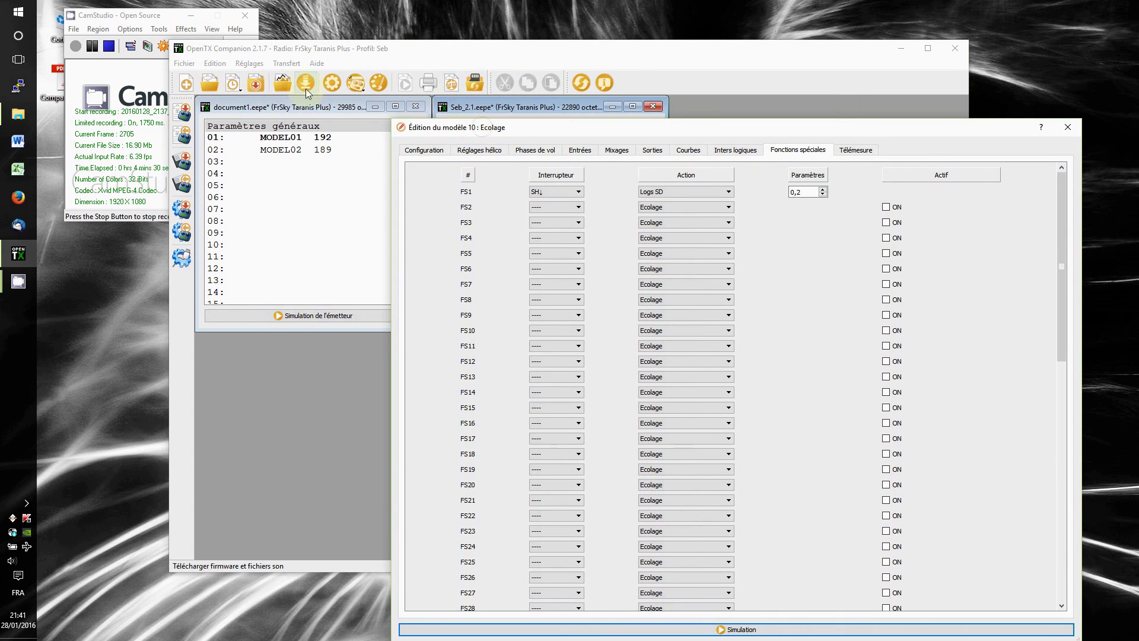
pyautogui.click(280, 88)
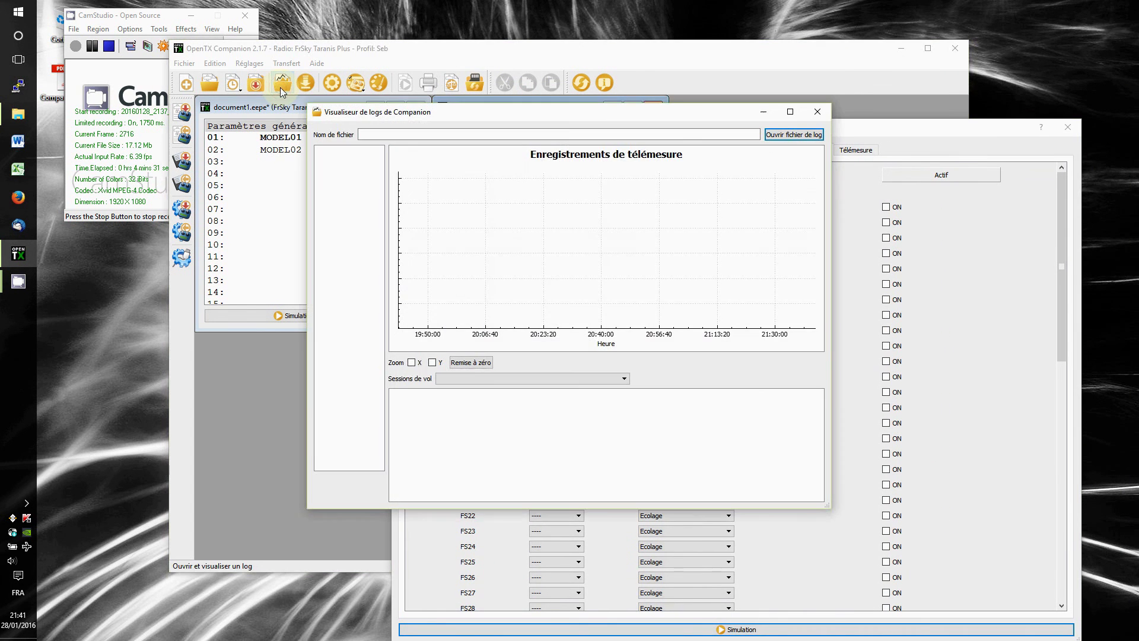
# Load the log file T-Rex500-2015-11-01.csv from the LOGS folder of the OpenTX2.1 SD card copy on drive D.
pyautogui.click(793, 135)
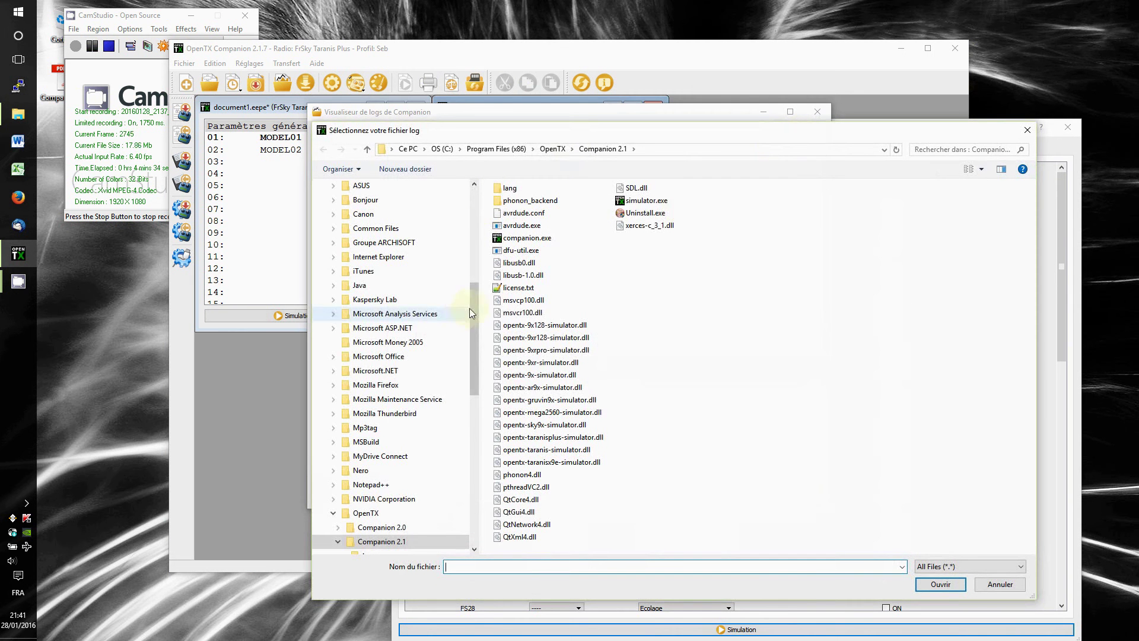
pyautogui.click(413, 151)
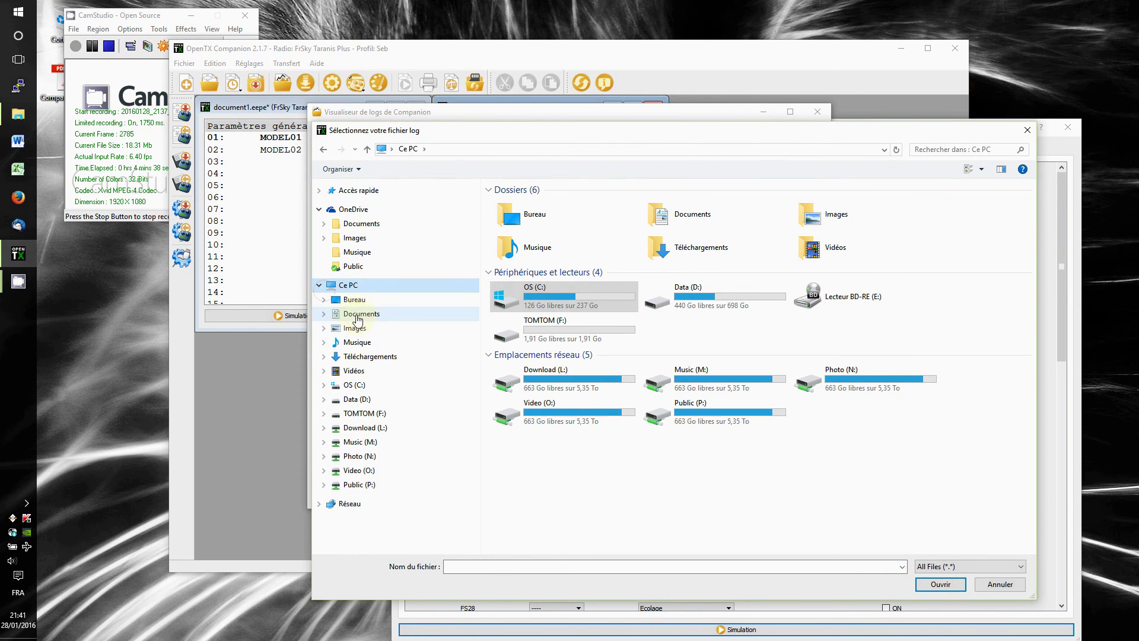
pyautogui.click(353, 401)
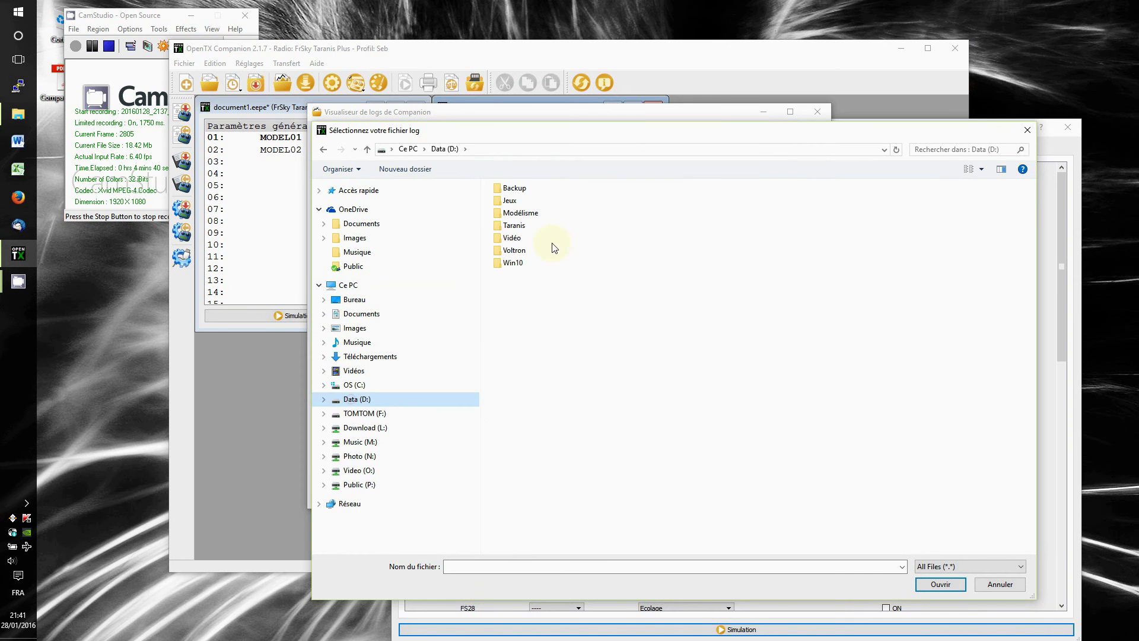
pyautogui.doubleClick(519, 225)
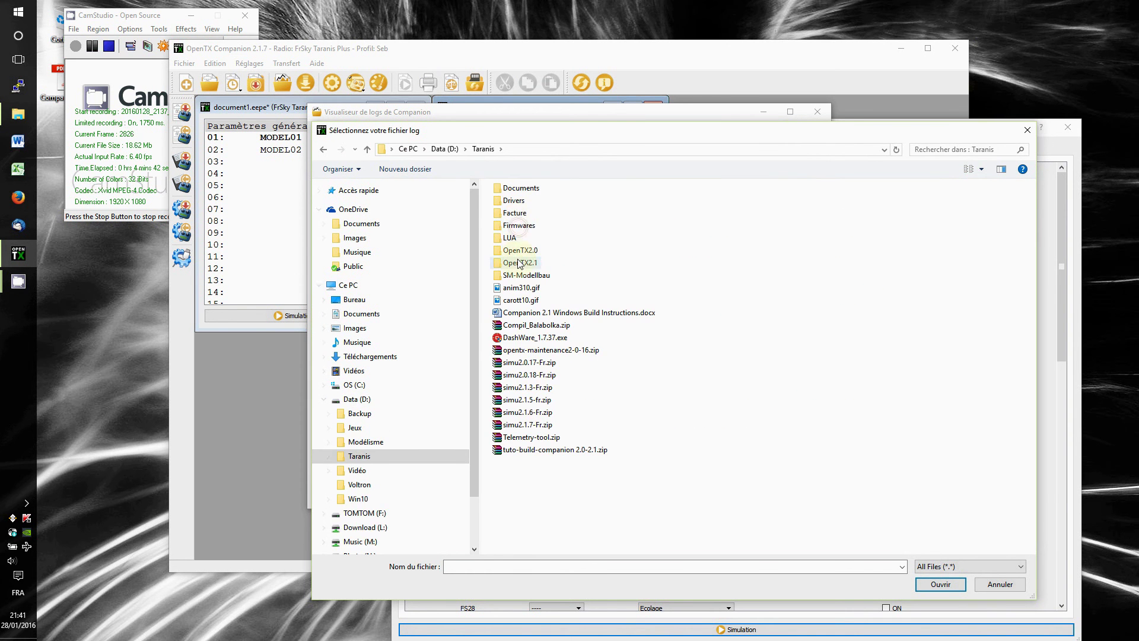
pyautogui.doubleClick(520, 262)
pyautogui.doubleClick(512, 228)
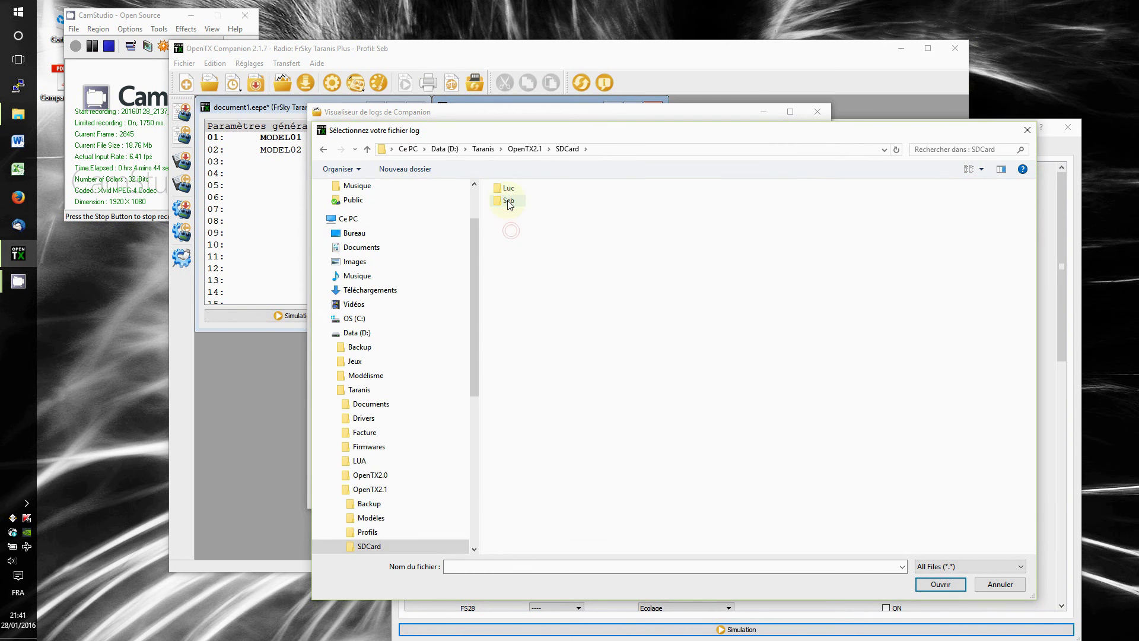
pyautogui.doubleClick(507, 201)
pyautogui.doubleClick(509, 226)
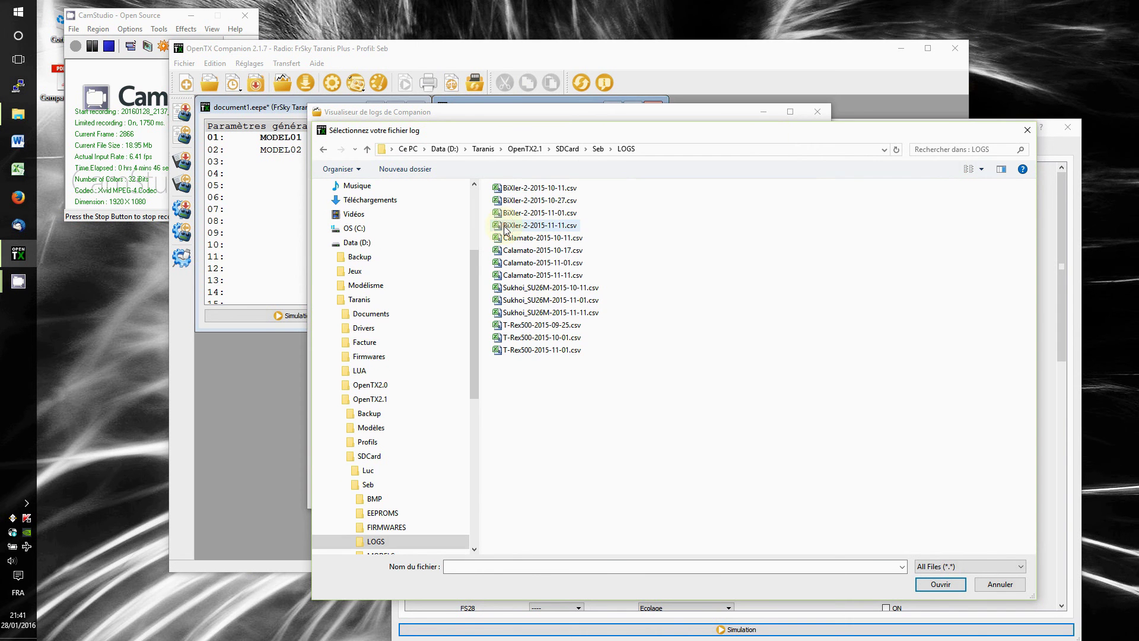
pyautogui.click(567, 354)
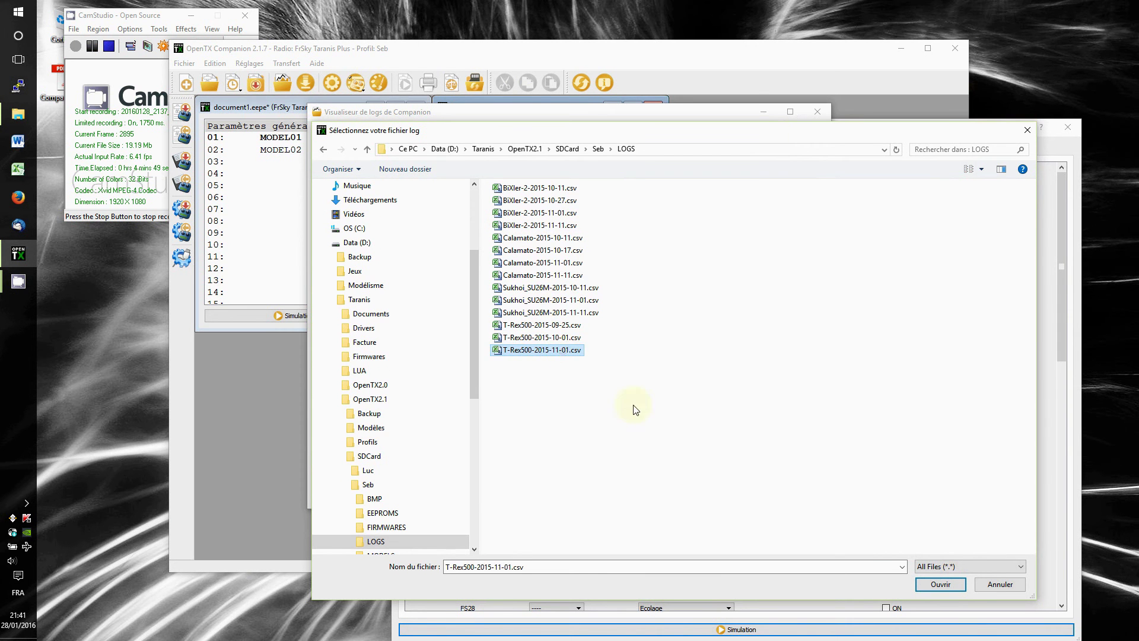
pyautogui.click(940, 584)
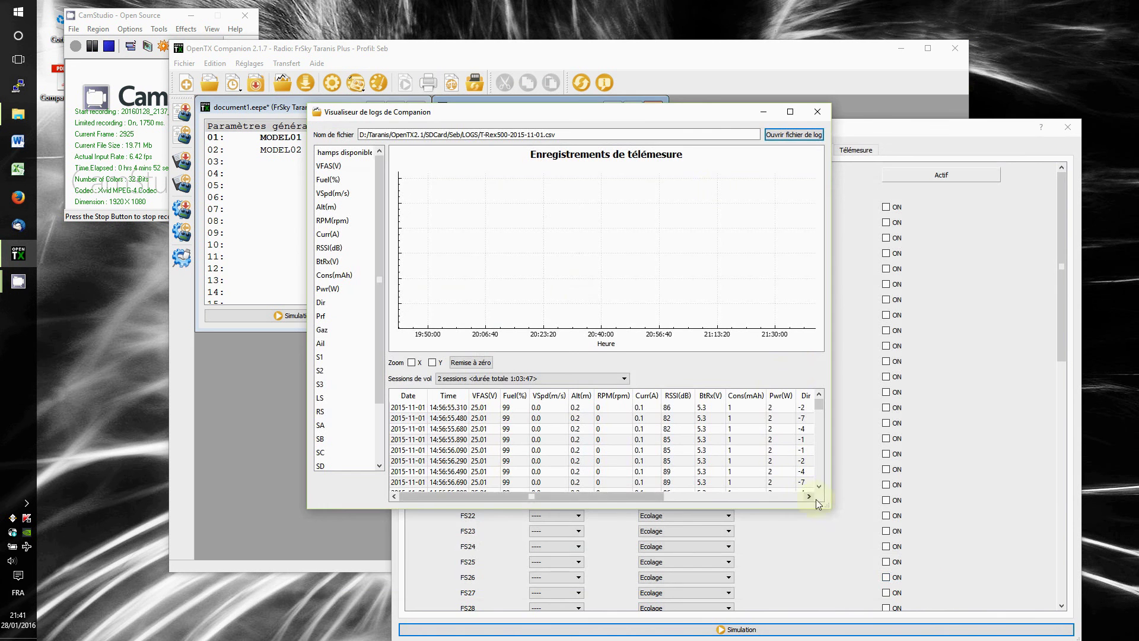
# Plot VFAS(V) in an enlarged log viewer for the flight session starting at 14:56:55.
pyautogui.moveTo(827, 505); pyautogui.dragTo(1036, 620)
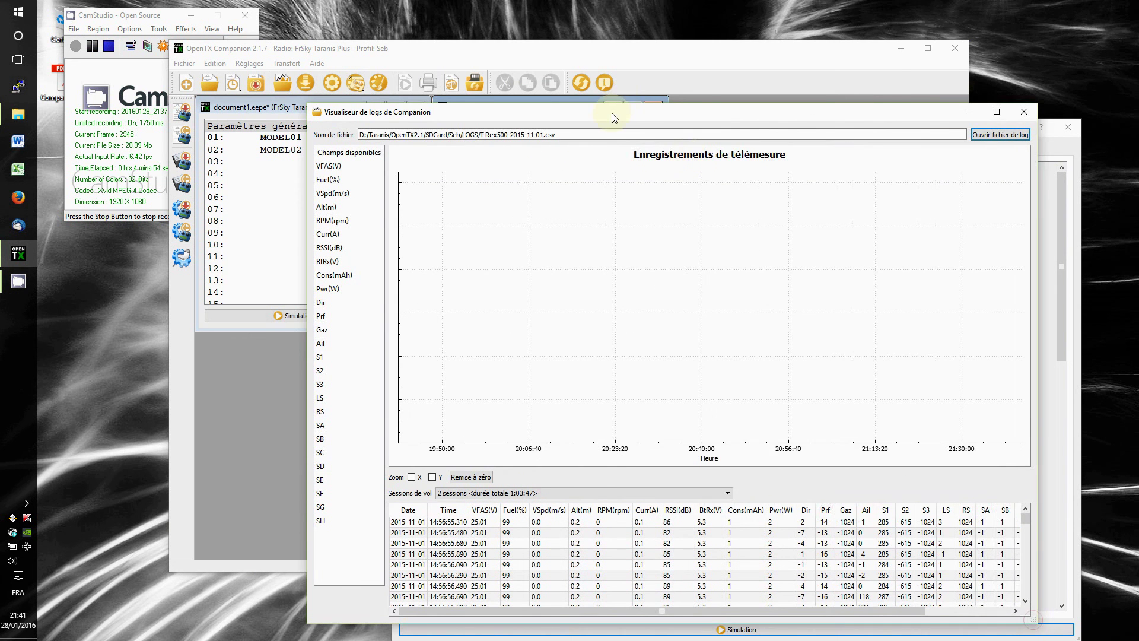
pyautogui.moveTo(611, 114); pyautogui.dragTo(517, 38)
pyautogui.click(236, 88)
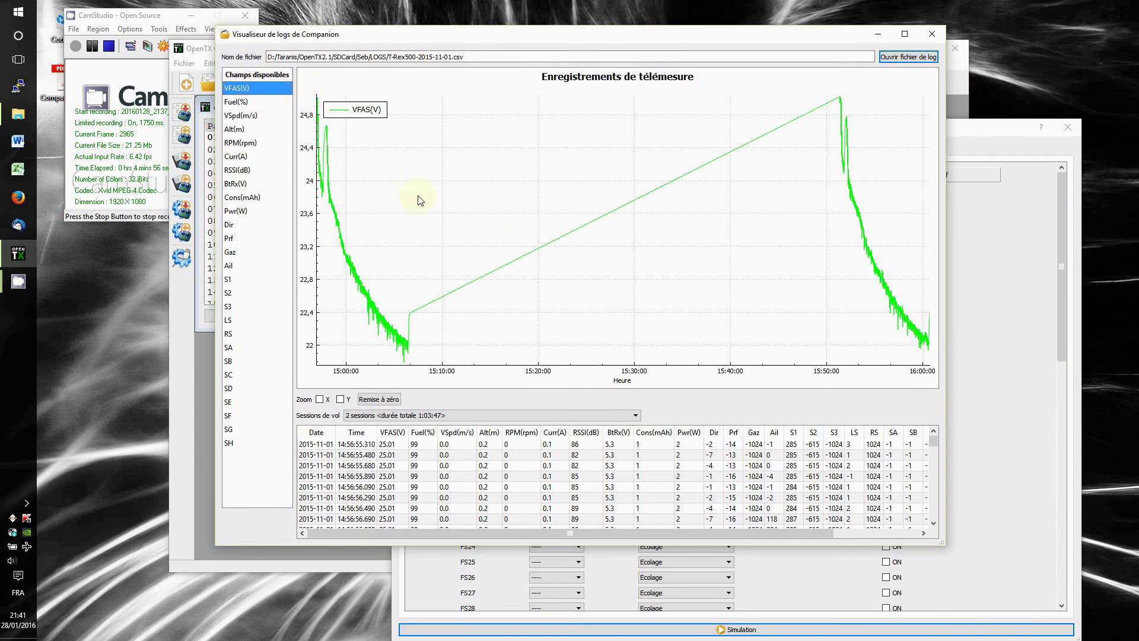
pyautogui.click(451, 416)
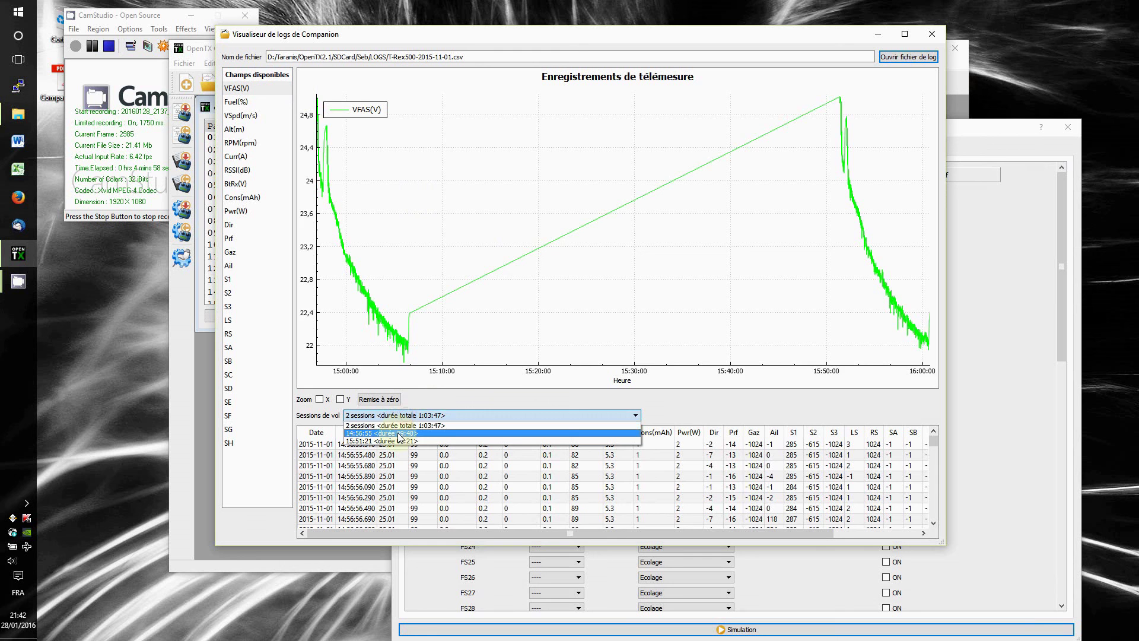
pyautogui.click(399, 436)
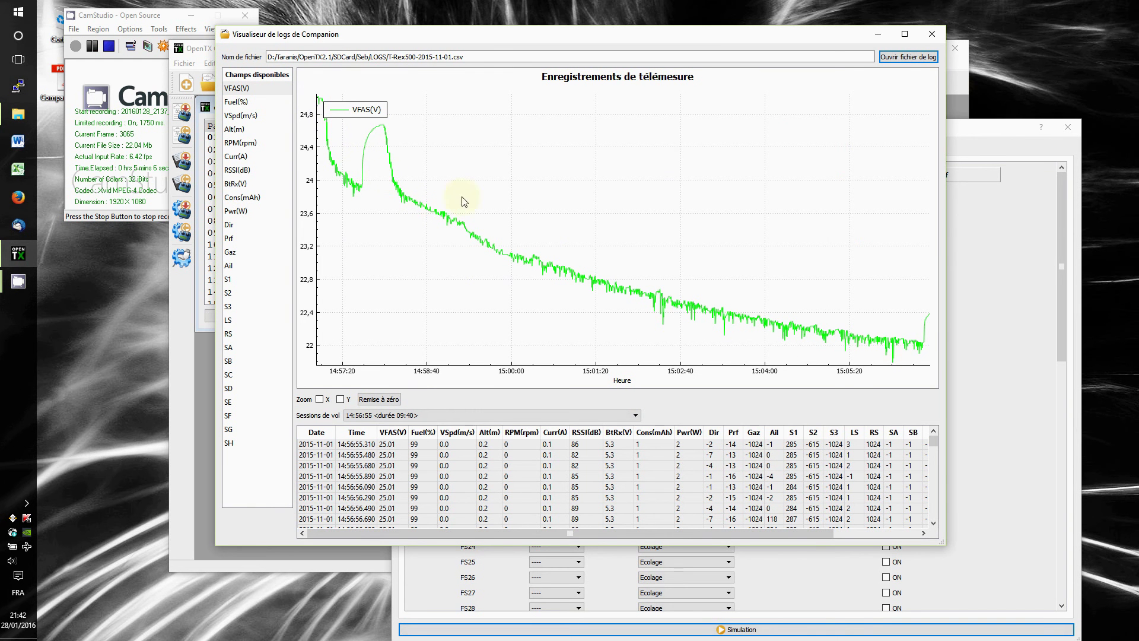
# Plot Fuel(%), VSpd(m/s), Alt(m) and RPM(rpm) one after another for the 14:56:55 flight session.
pyautogui.click(249, 102)
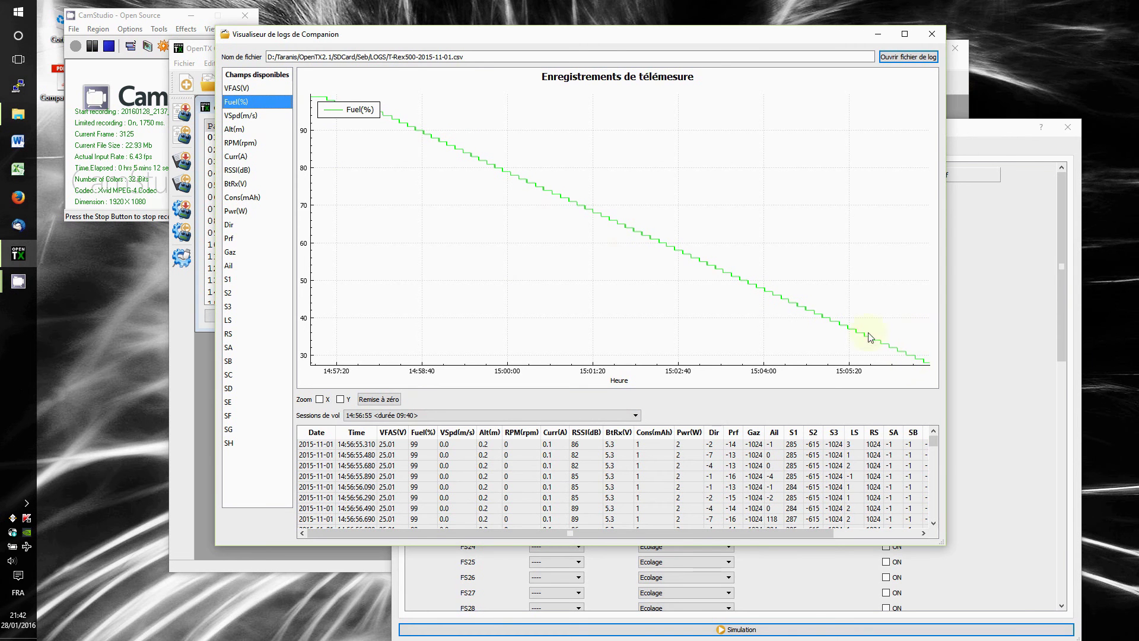
pyautogui.click(250, 118)
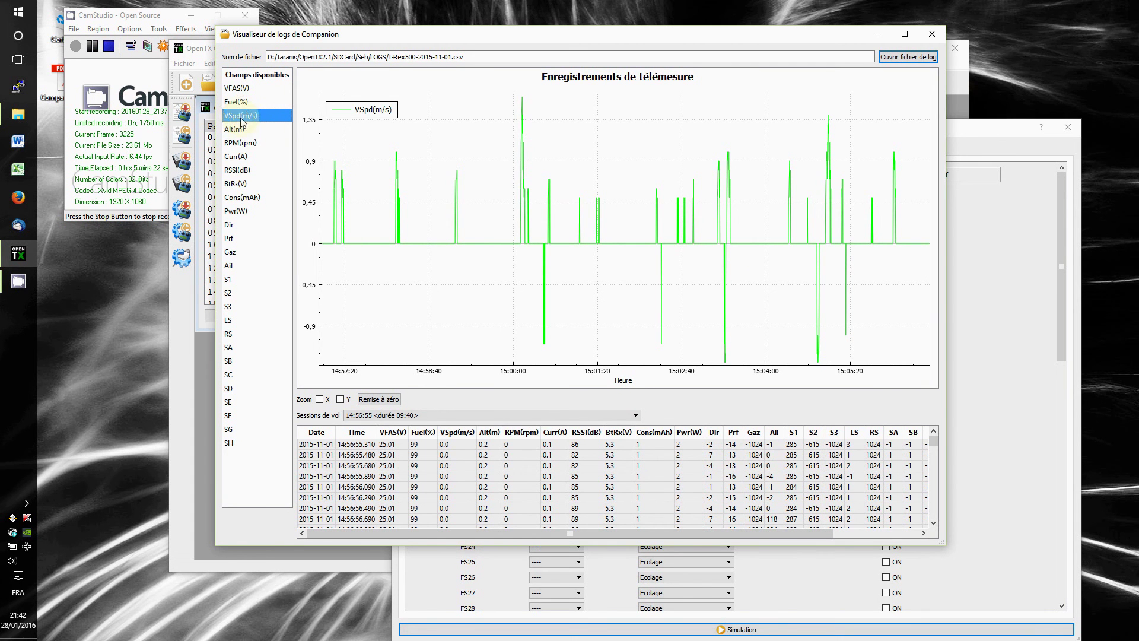
pyautogui.click(251, 129)
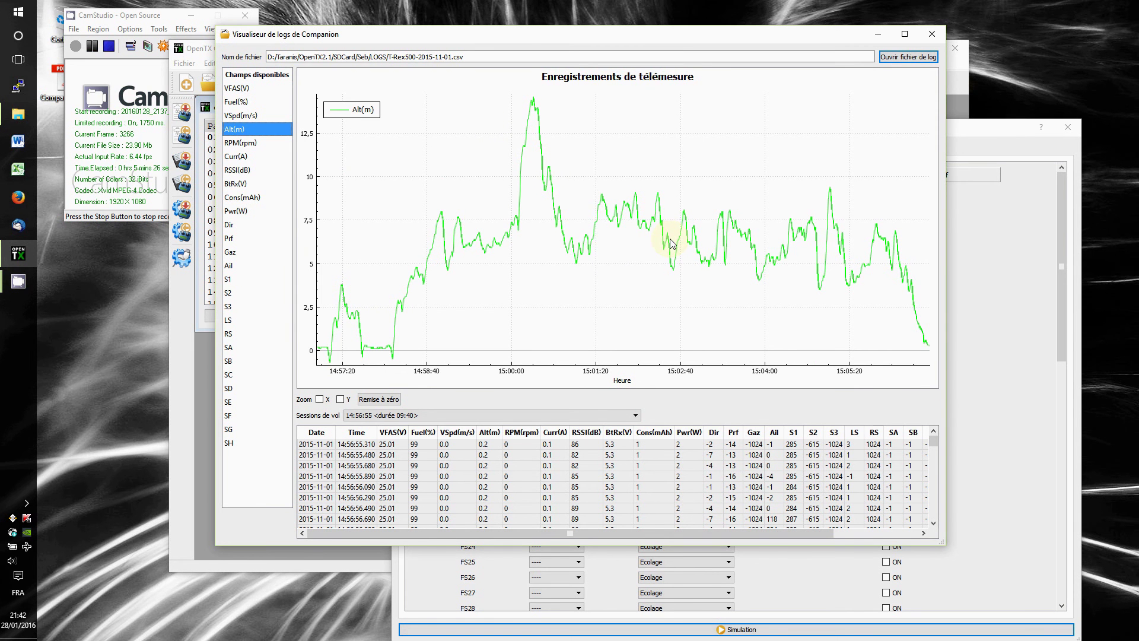
pyautogui.click(244, 143)
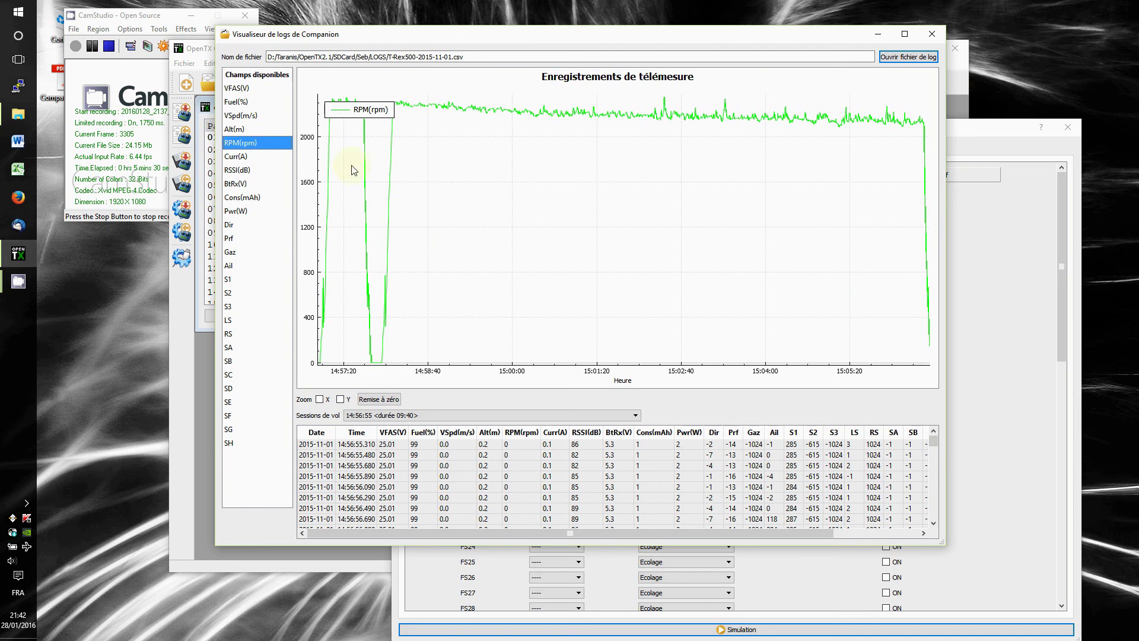
# Plot RSSI(dB), restrict zooming to the Y axis and zoom out the vertical scale of the curve.
pyautogui.click(246, 171)
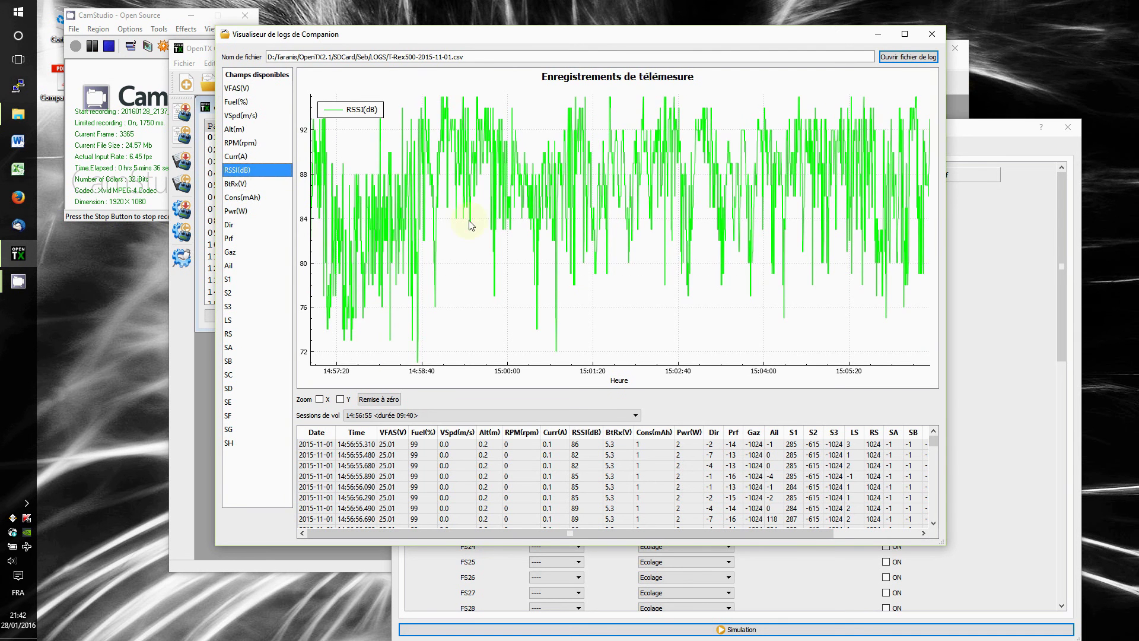
pyautogui.click(341, 399)
pyautogui.scroll(-3, 466, 294)
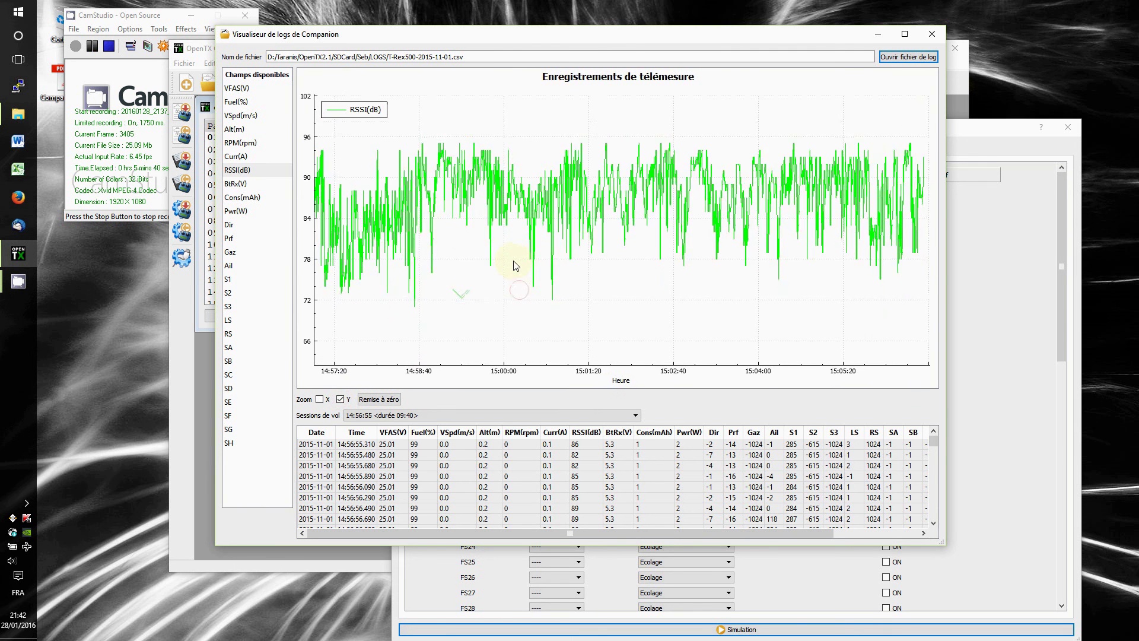
pyautogui.scroll(-4, 522, 261)
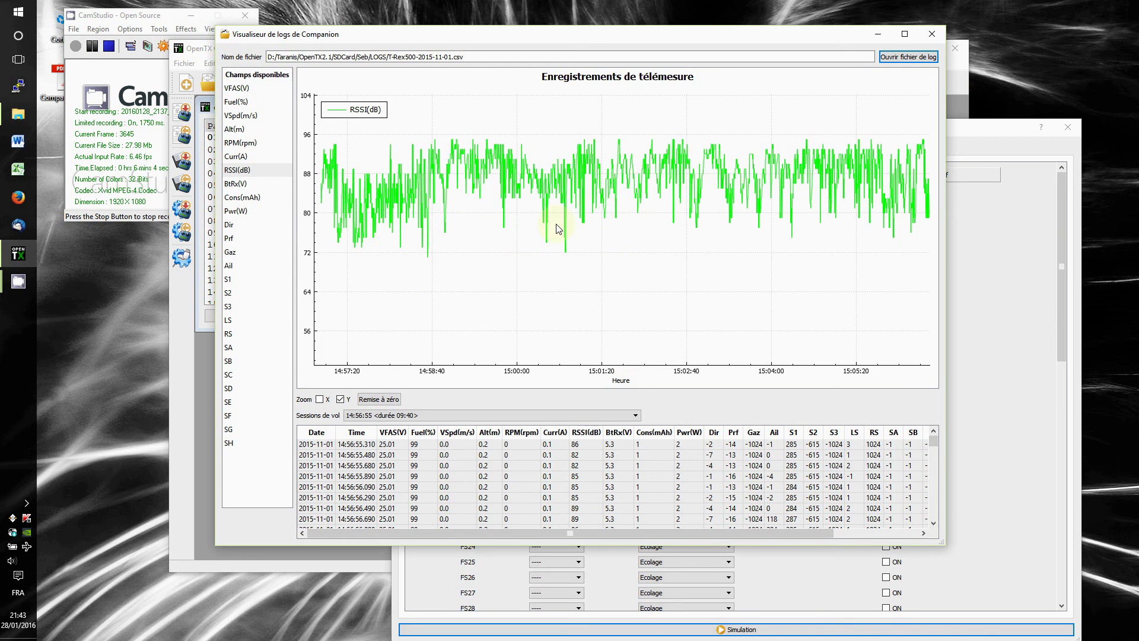
# Plot BtRx(V), zoom out its vertical scale and shift the curve upward in the graph.
pyautogui.click(248, 185)
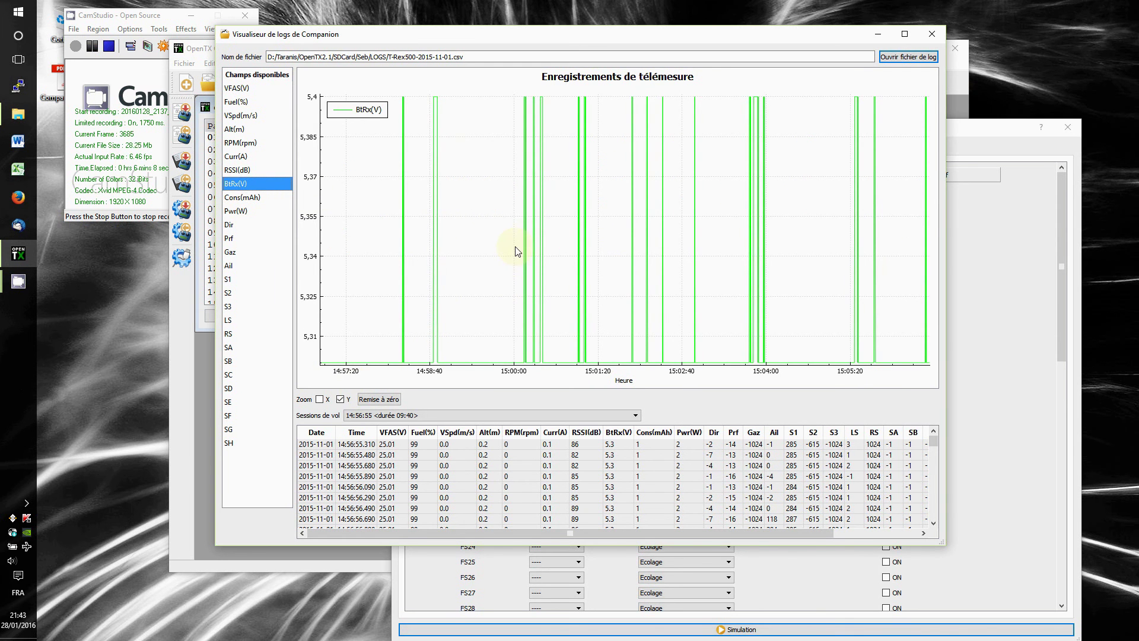
pyautogui.scroll(-5, 515, 252)
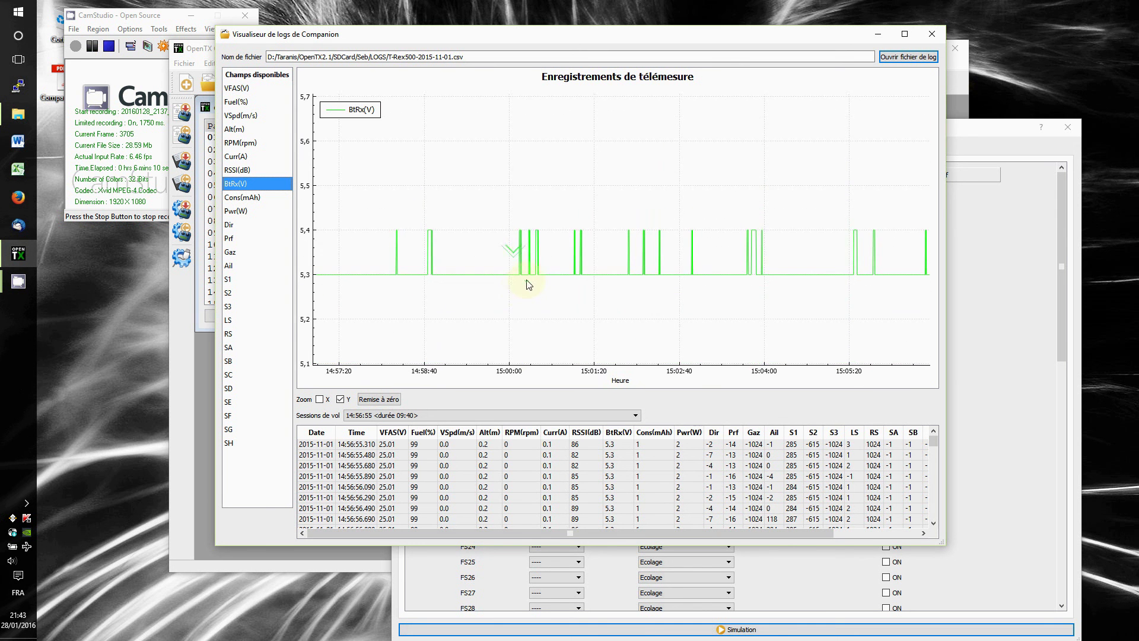
pyautogui.moveTo(528, 284); pyautogui.dragTo(525, 215)
pyautogui.scroll(-1, 541, 218)
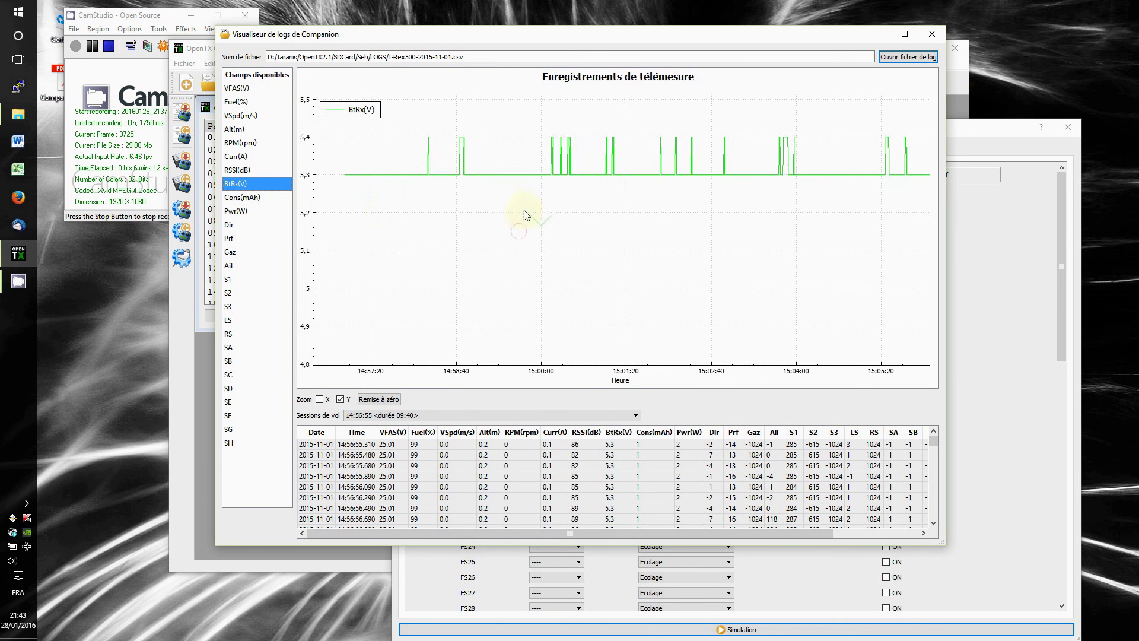
# Plot Cons(mAh) and the Dir stick channel in turn, and close the log viewer.
pyautogui.click(248, 200)
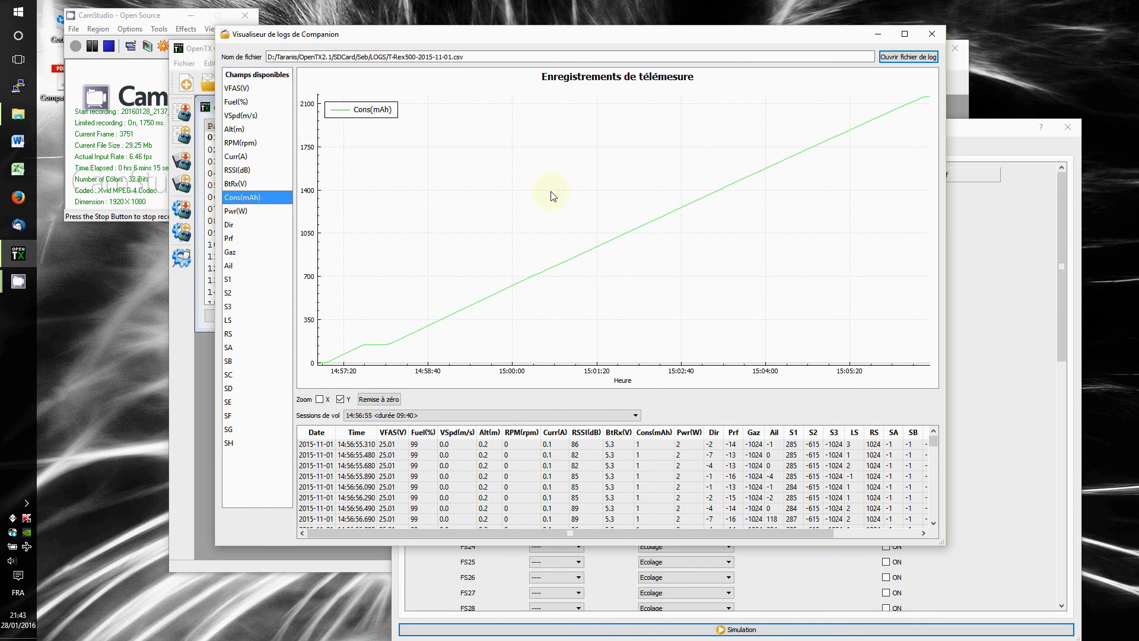
pyautogui.click(240, 226)
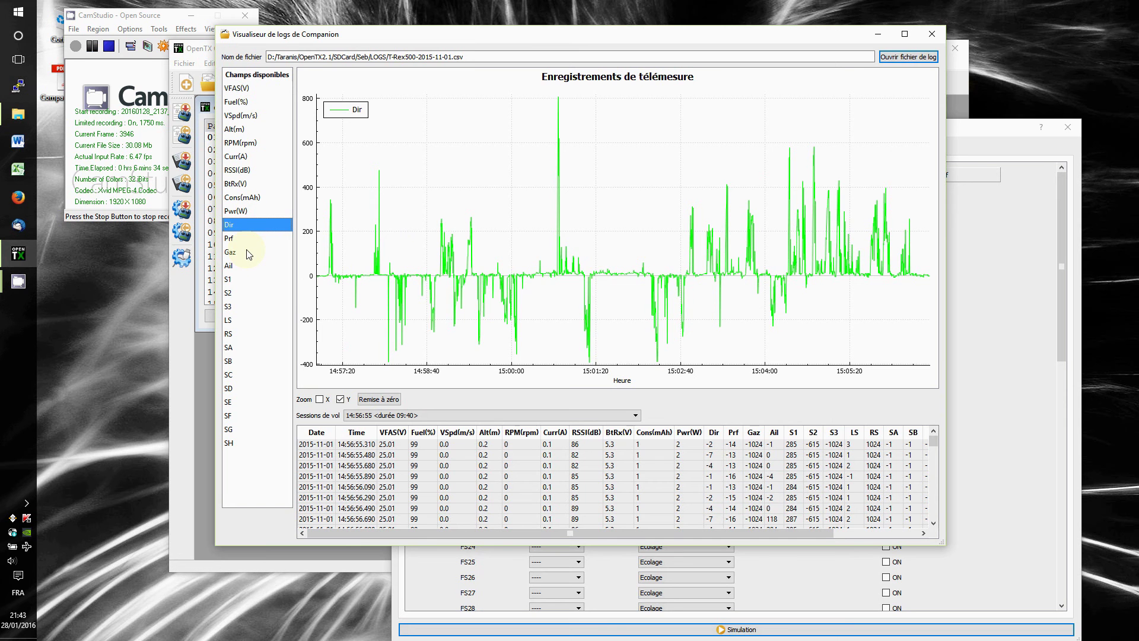
pyautogui.click(932, 34)
# Move the Ecolage model editing window back into full view and set the FS1 action to Volume.
pyautogui.moveTo(862, 129); pyautogui.dragTo(736, 40)
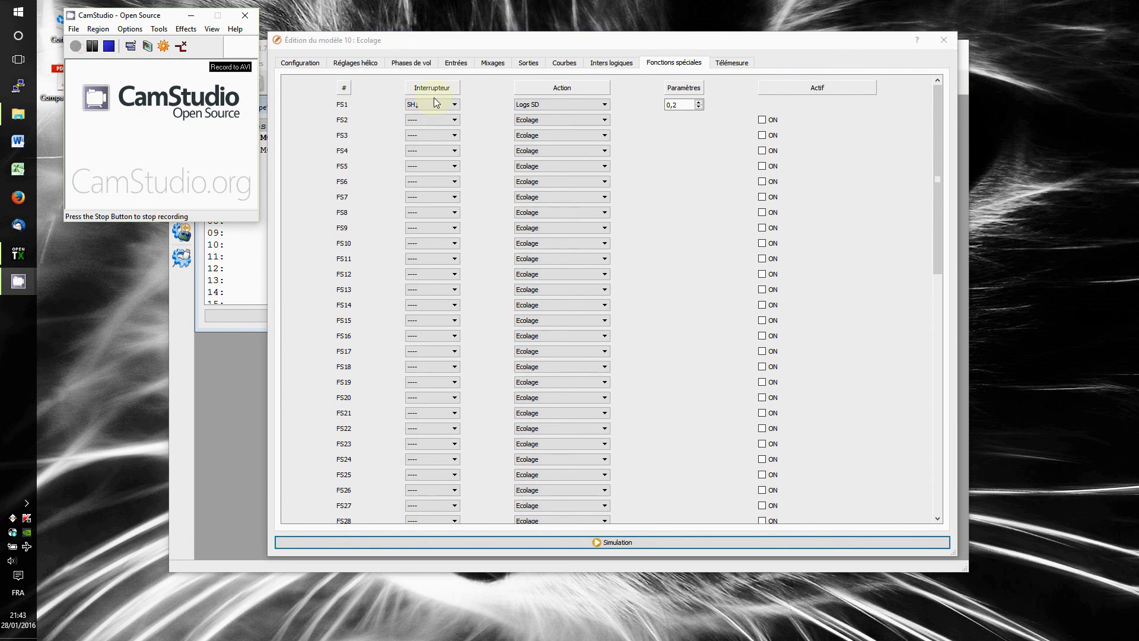
pyautogui.click(559, 107)
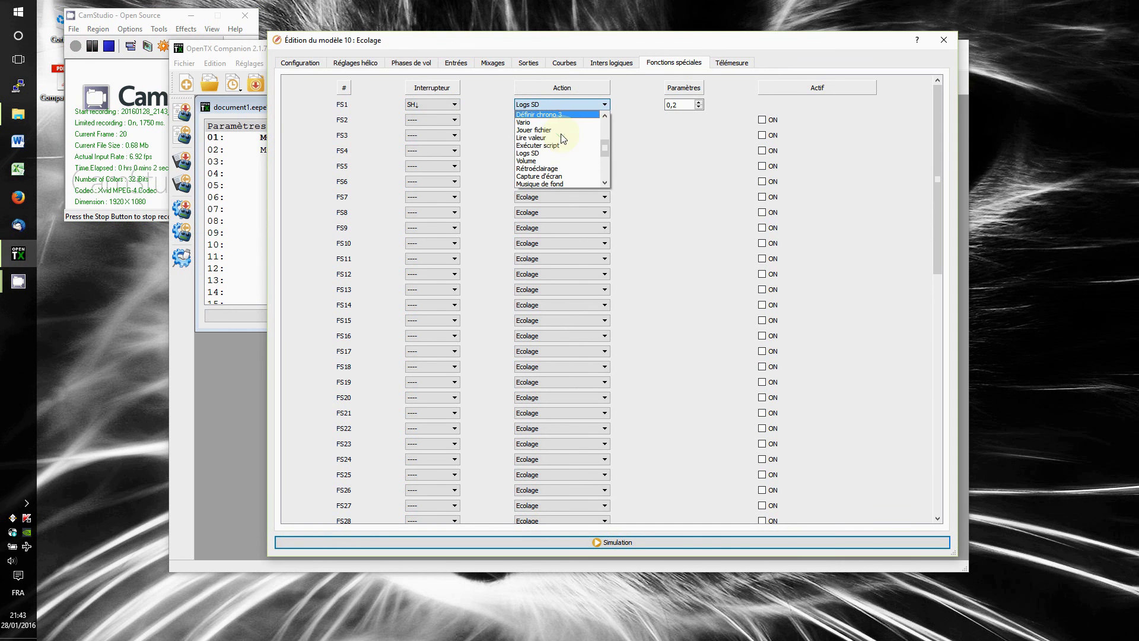
pyautogui.click(539, 159)
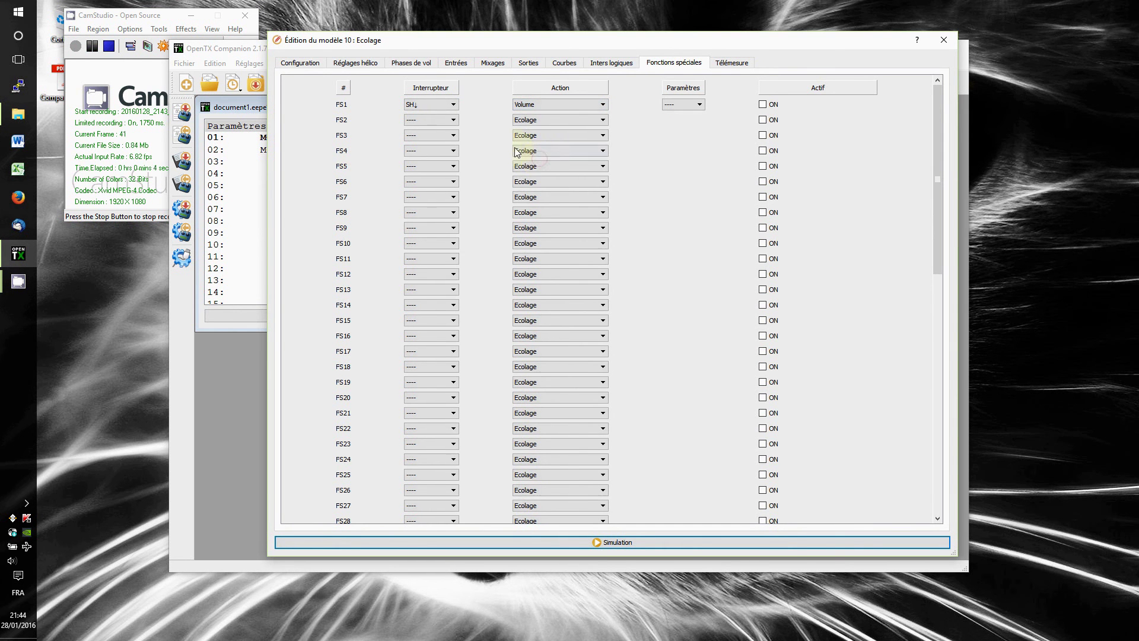
# Look through the trigger switches available for FS1, keep its current switch and close the Ecolage model editor.
pyautogui.click(446, 104)
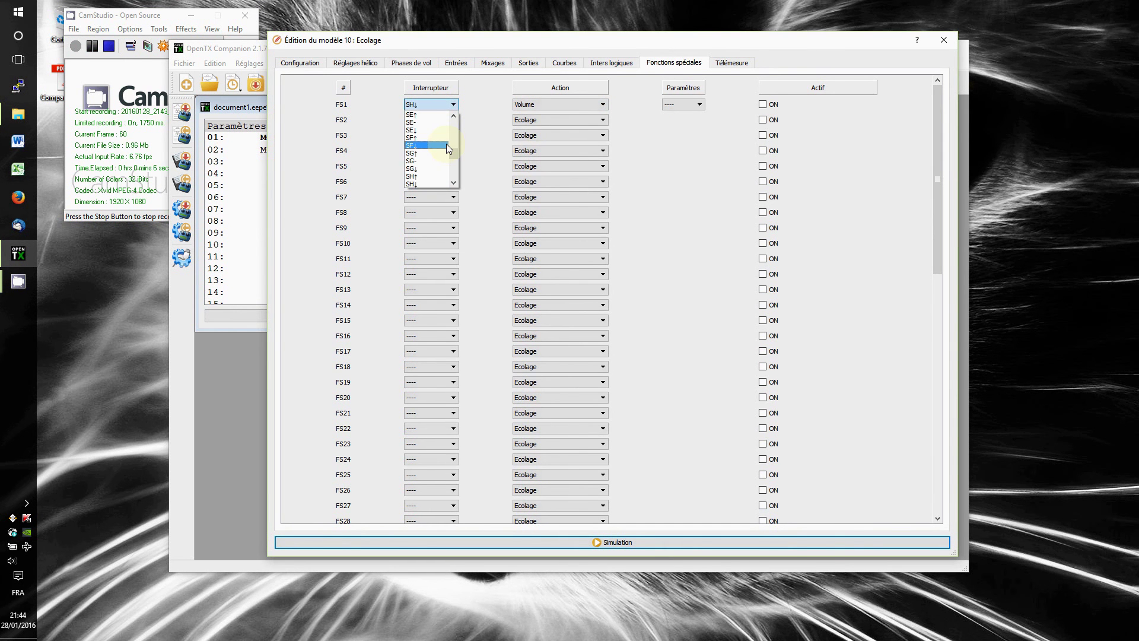
pyautogui.press('Down')
pyautogui.scroll(-3, 446, 144)
pyautogui.scroll(3, 446, 147)
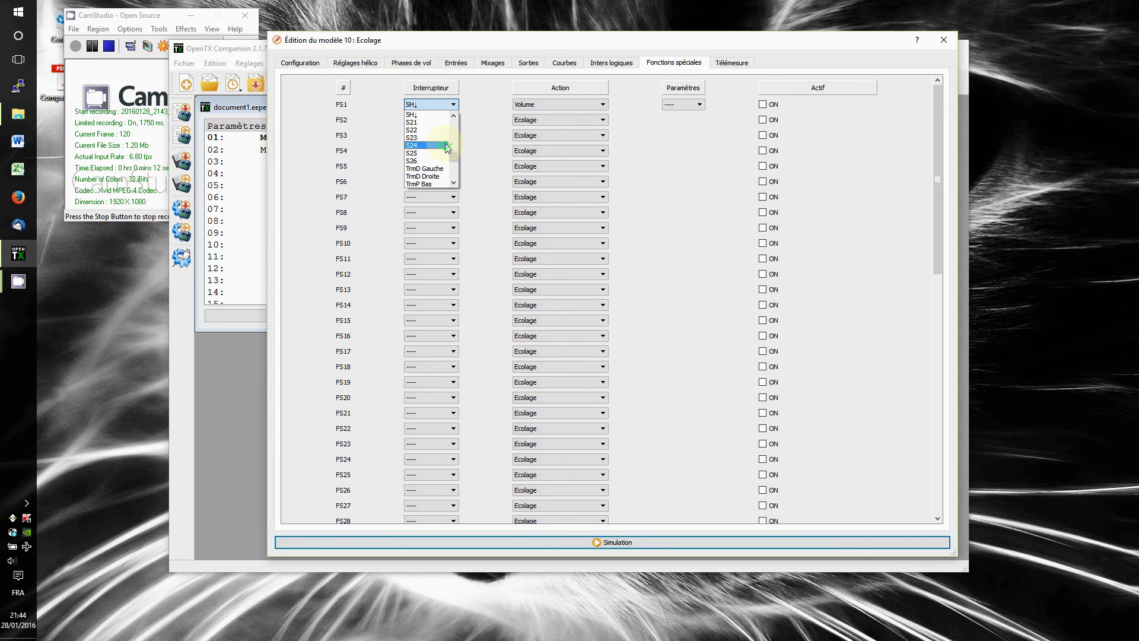
pyautogui.scroll(10, 446, 147)
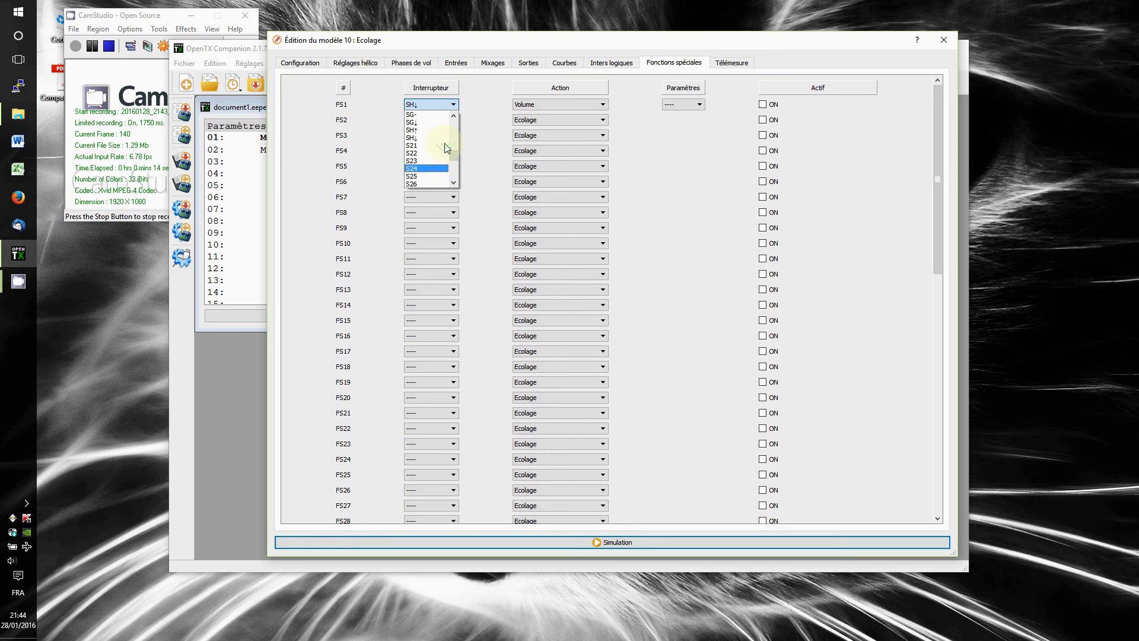
pyautogui.scroll(-8, 446, 147)
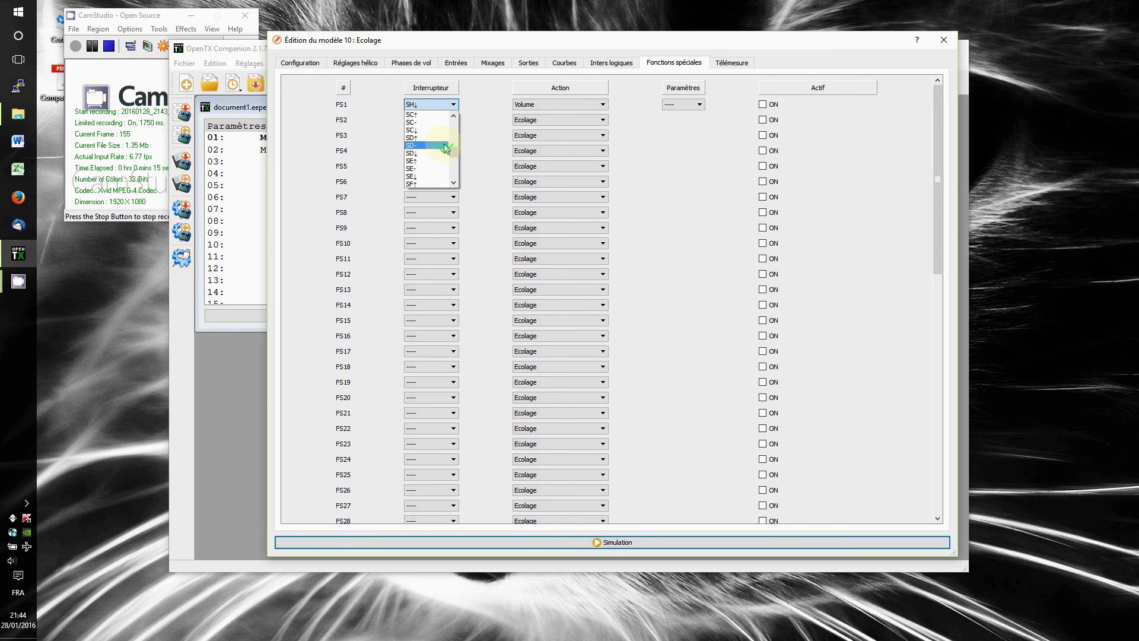
pyautogui.click(484, 141)
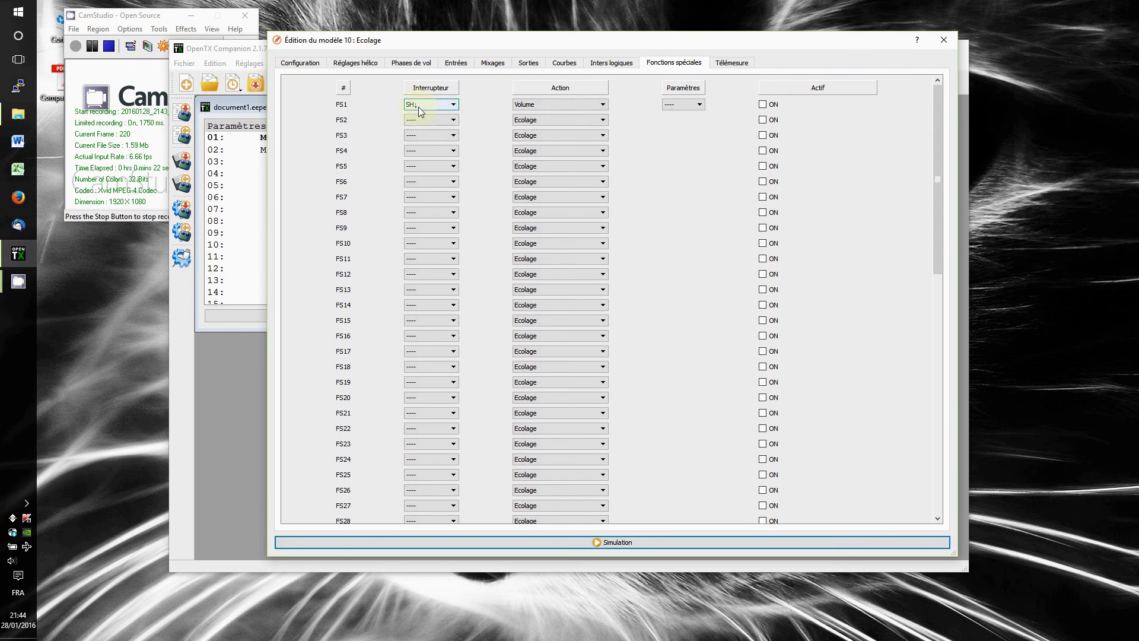
pyautogui.click(943, 40)
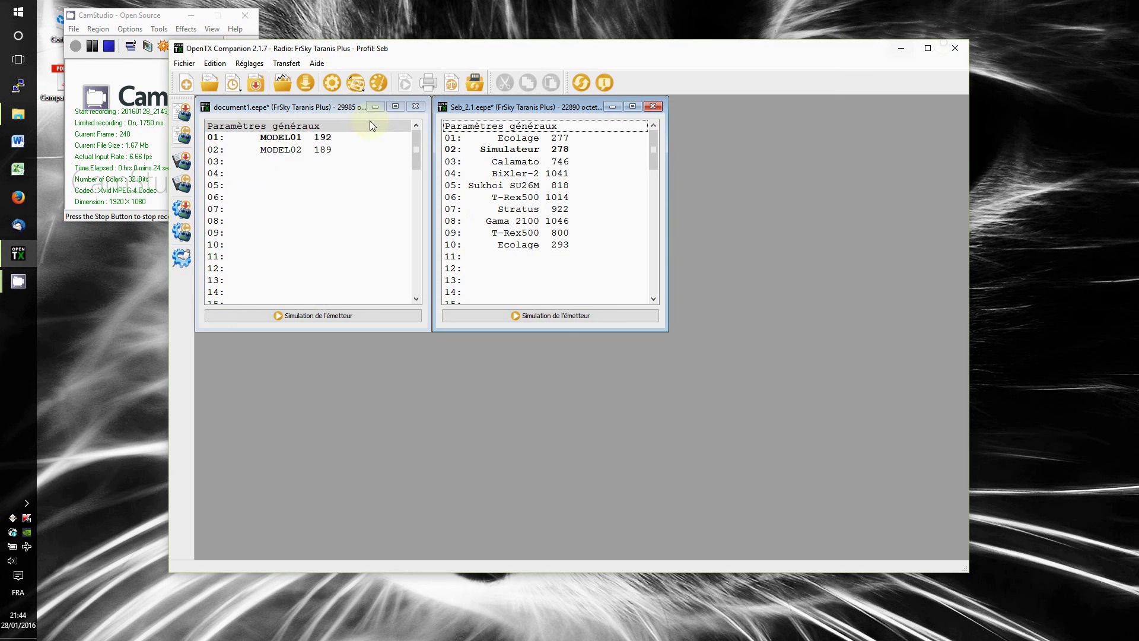
# Open the general settings of document1.eepe, enlarge the window to view the global functions, and close it.
pyautogui.doubleClick(275, 131)
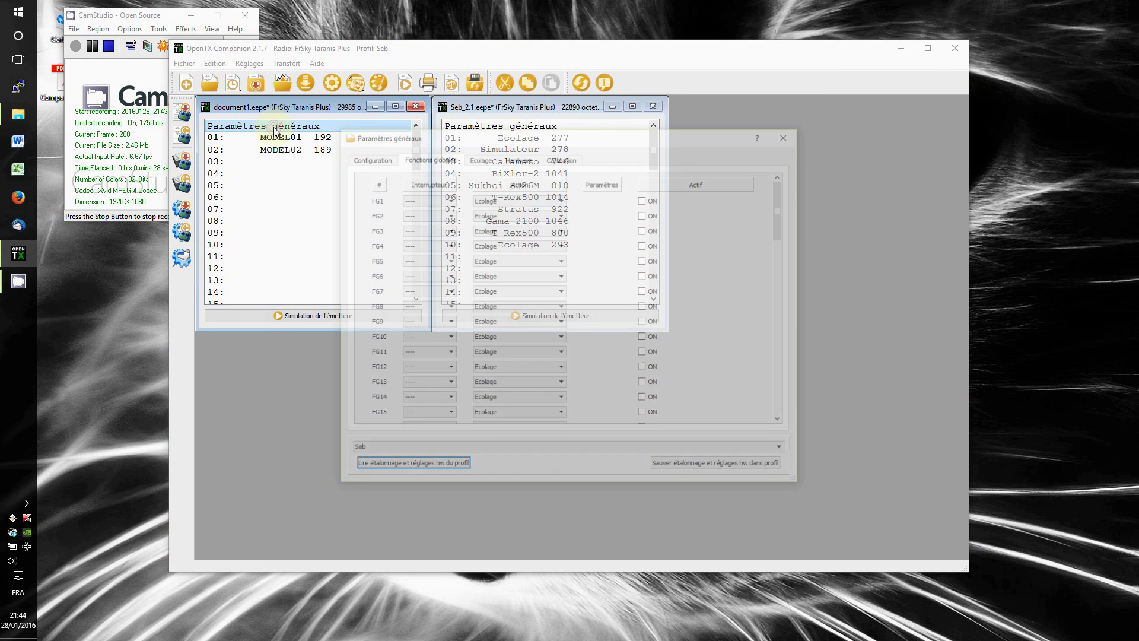
pyautogui.moveTo(475, 136); pyautogui.dragTo(441, 50)
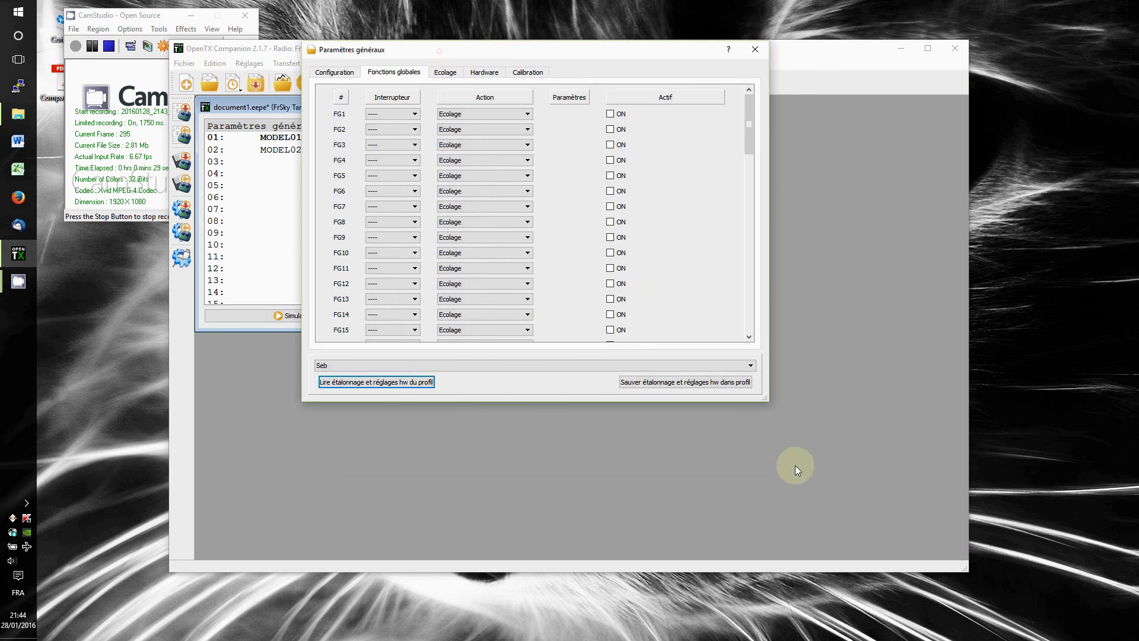
pyautogui.moveTo(765, 402); pyautogui.dragTo(825, 471)
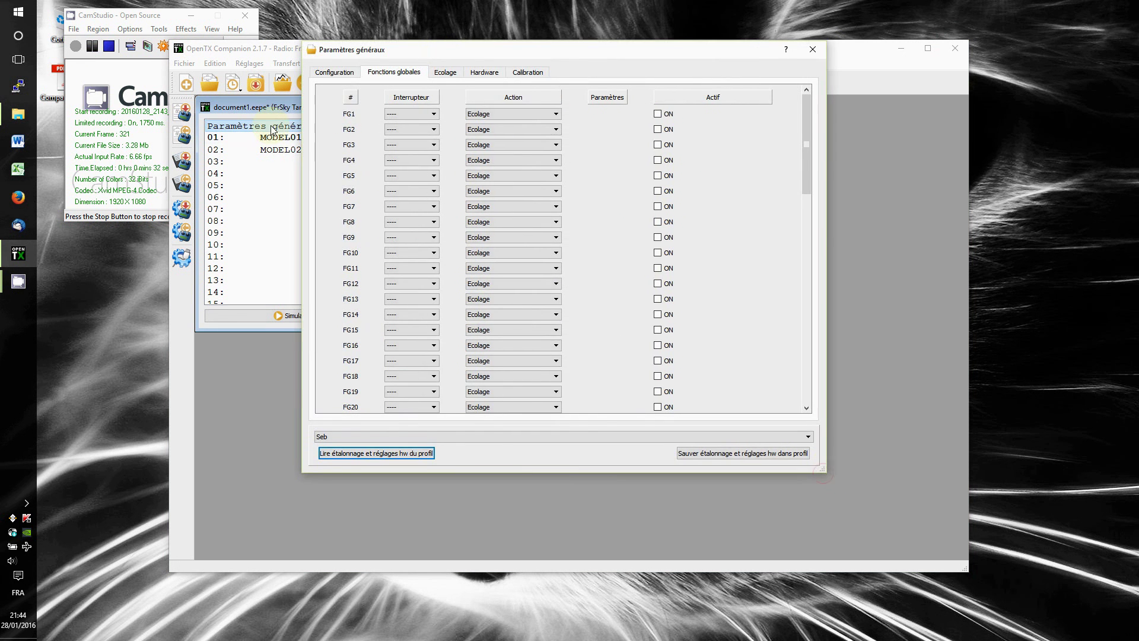
pyautogui.click(812, 49)
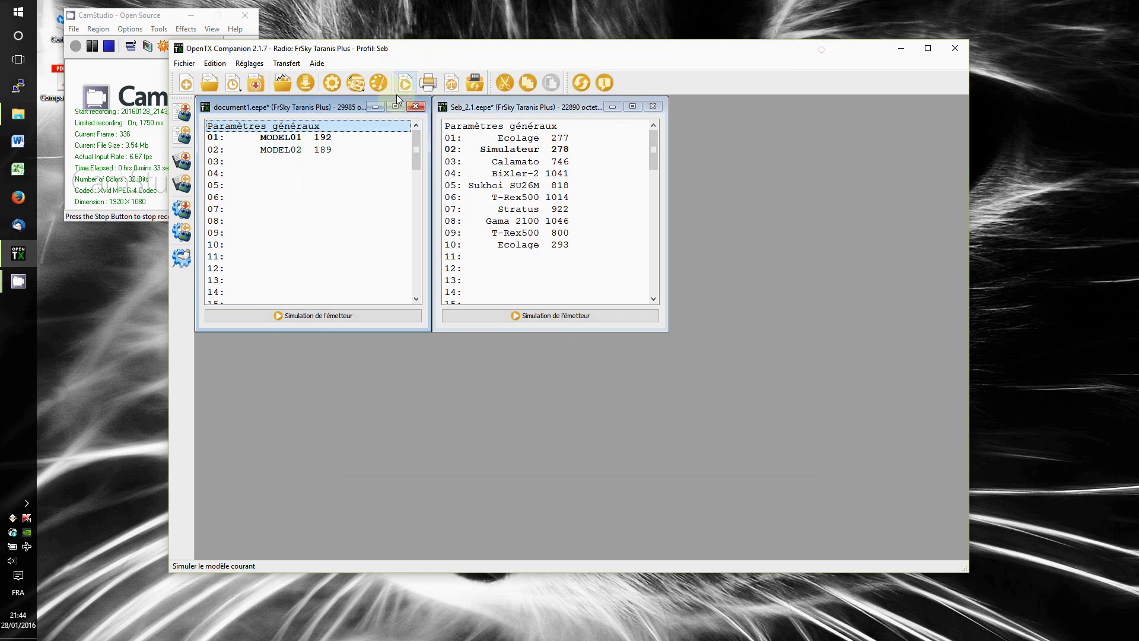
# Reopen the general settings of document1.eepe, view the trigger switch choices for global function FG1, and close them.
pyautogui.doubleClick(298, 129)
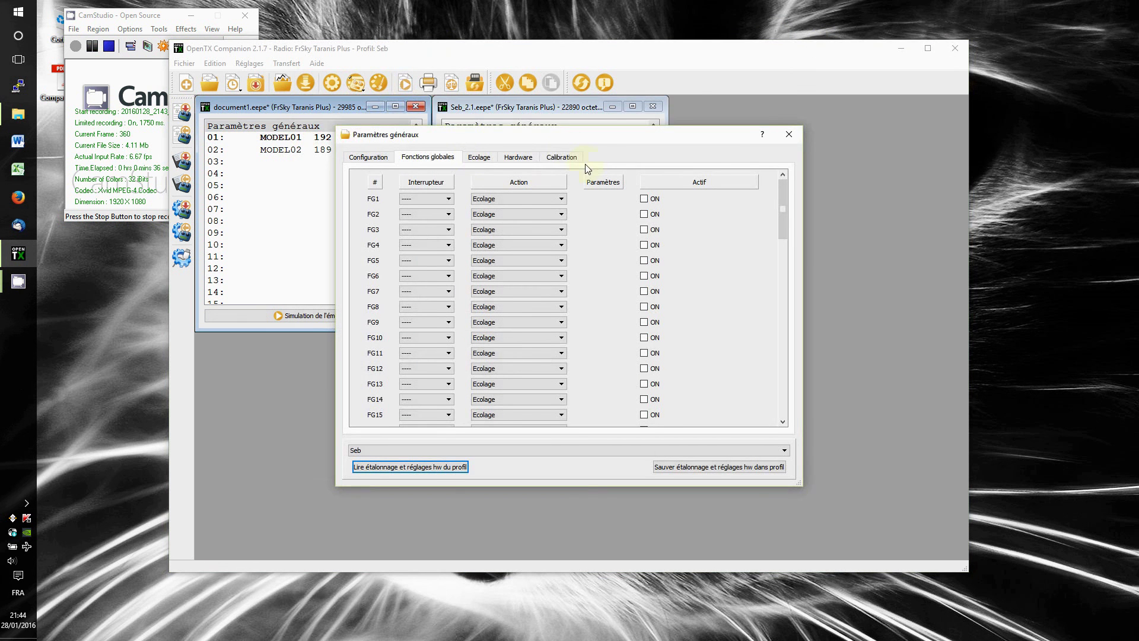
pyautogui.moveTo(566, 143); pyautogui.dragTo(552, 110)
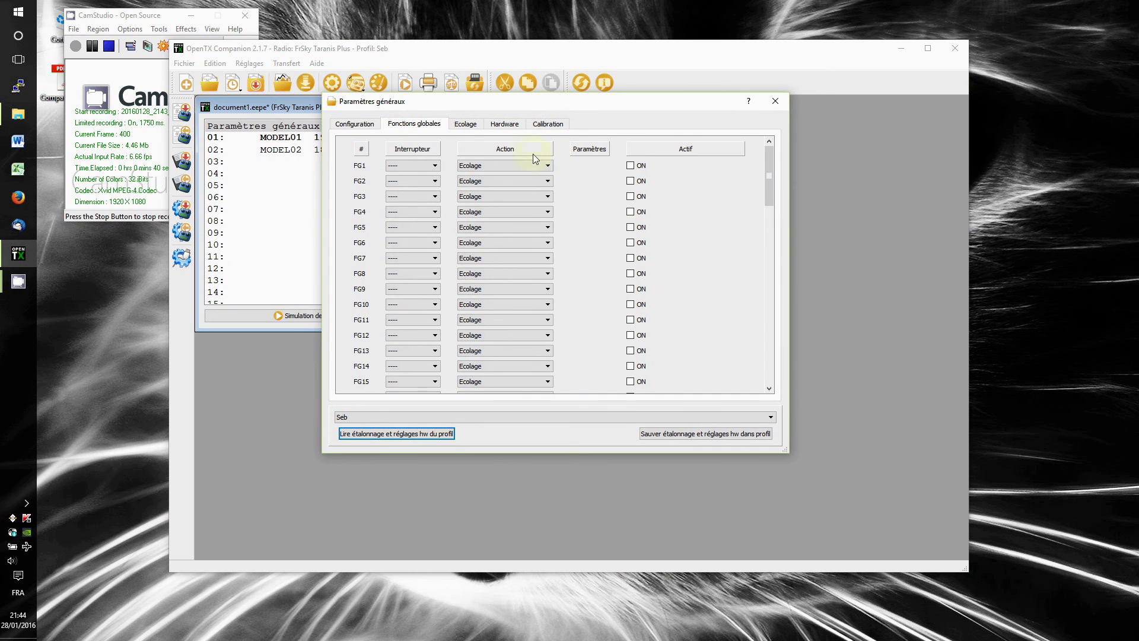
pyautogui.click(435, 166)
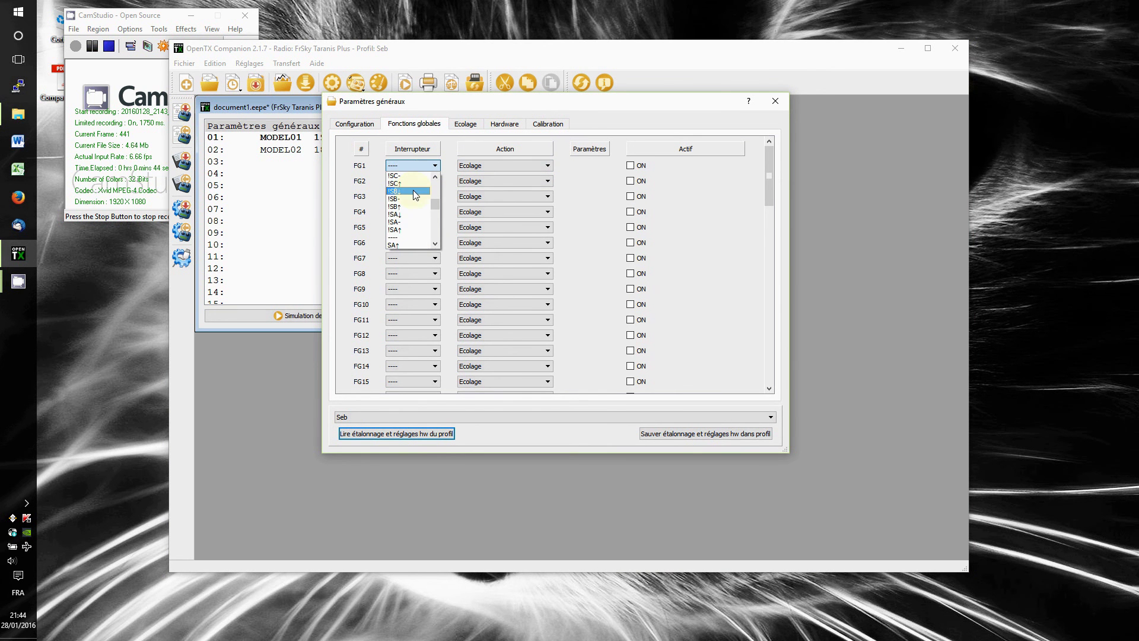
pyautogui.click(662, 122)
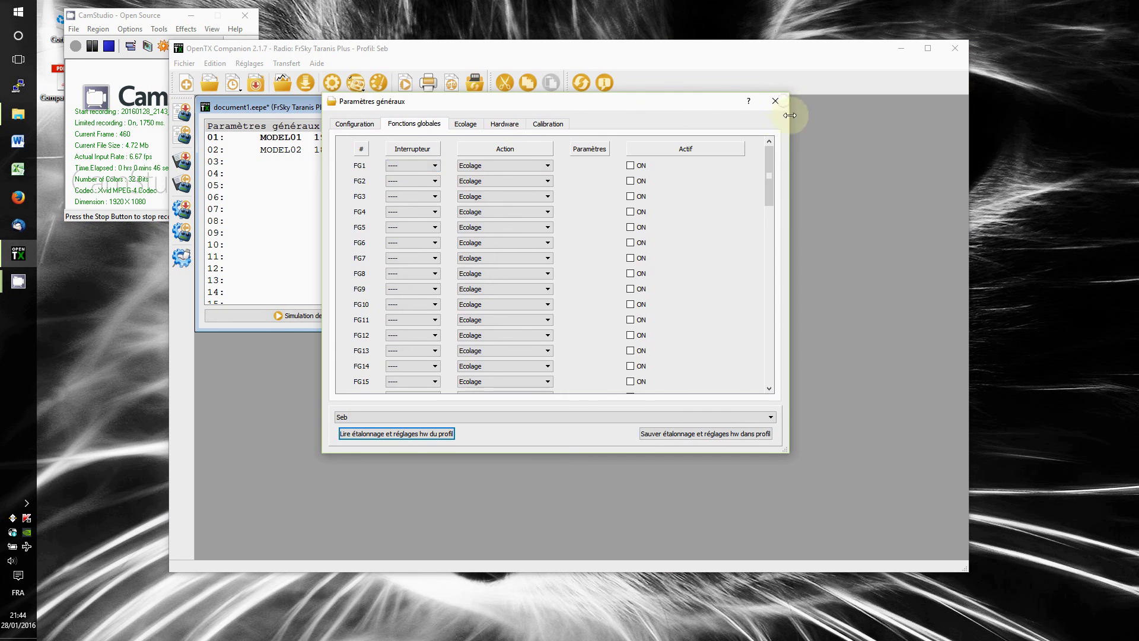
pyautogui.click(775, 102)
# Examine global function FG1 in the general settings of the document containing the Ecolage models, and close the settings.
pyautogui.click(503, 129)
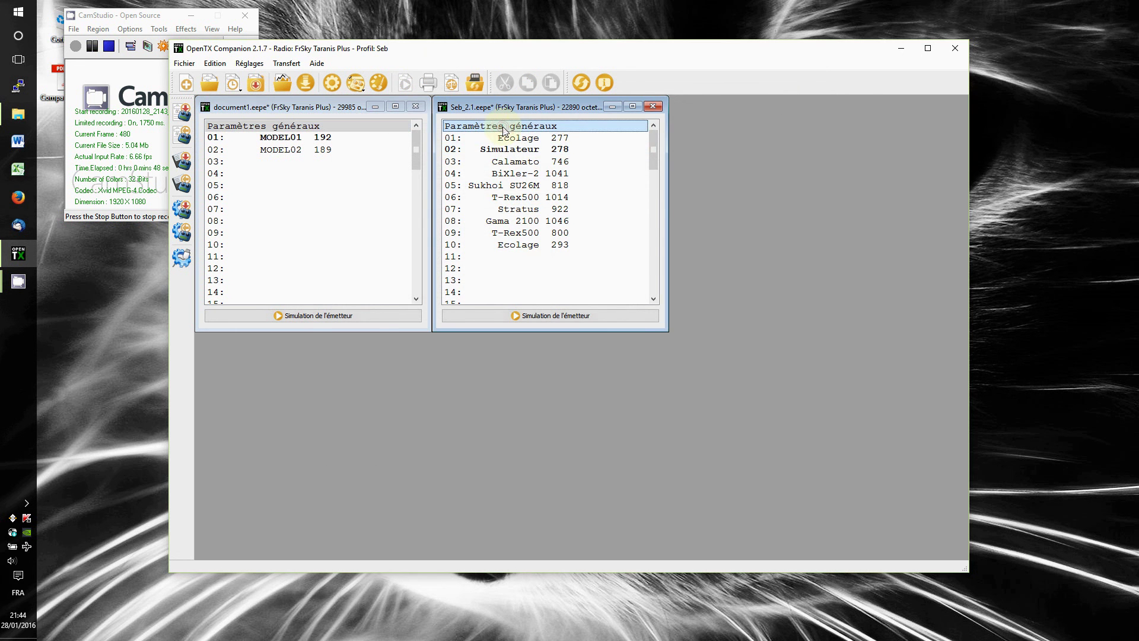
pyautogui.doubleClick(503, 130)
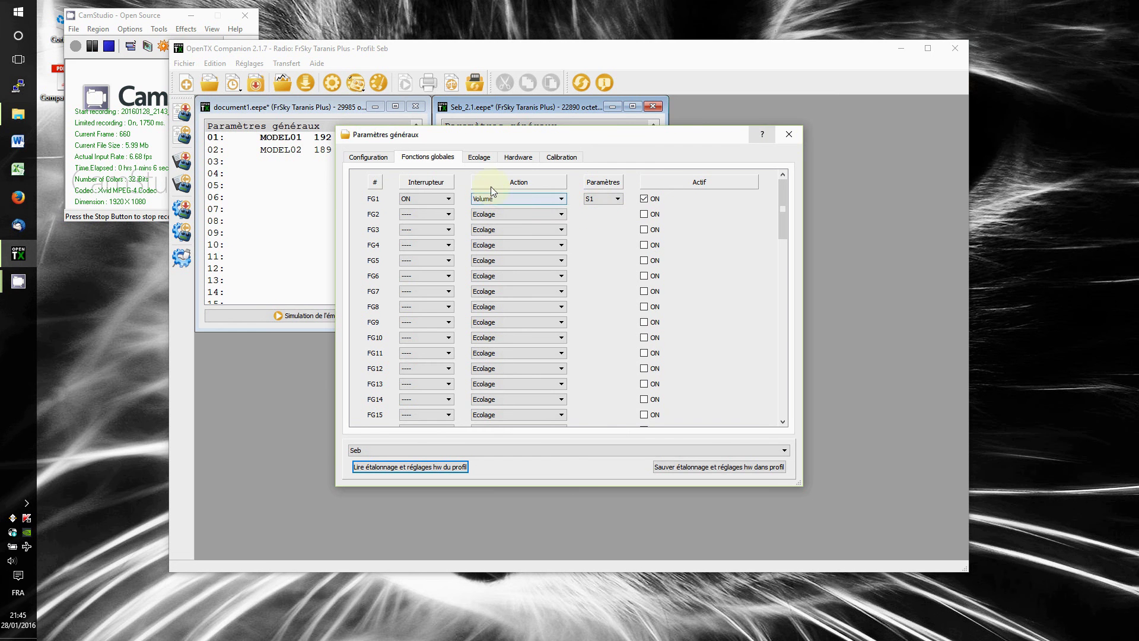
pyautogui.click(788, 134)
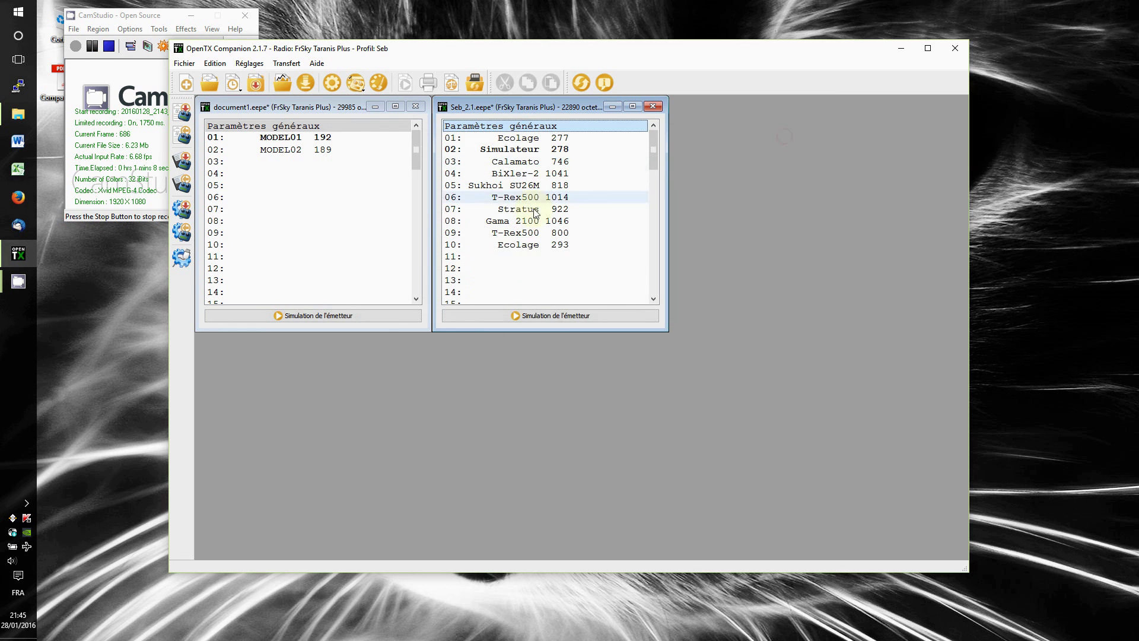
# Open the special functions of model 10, Ecolage, and set the trigger switch of FS1 to ON.
pyautogui.click(527, 246)
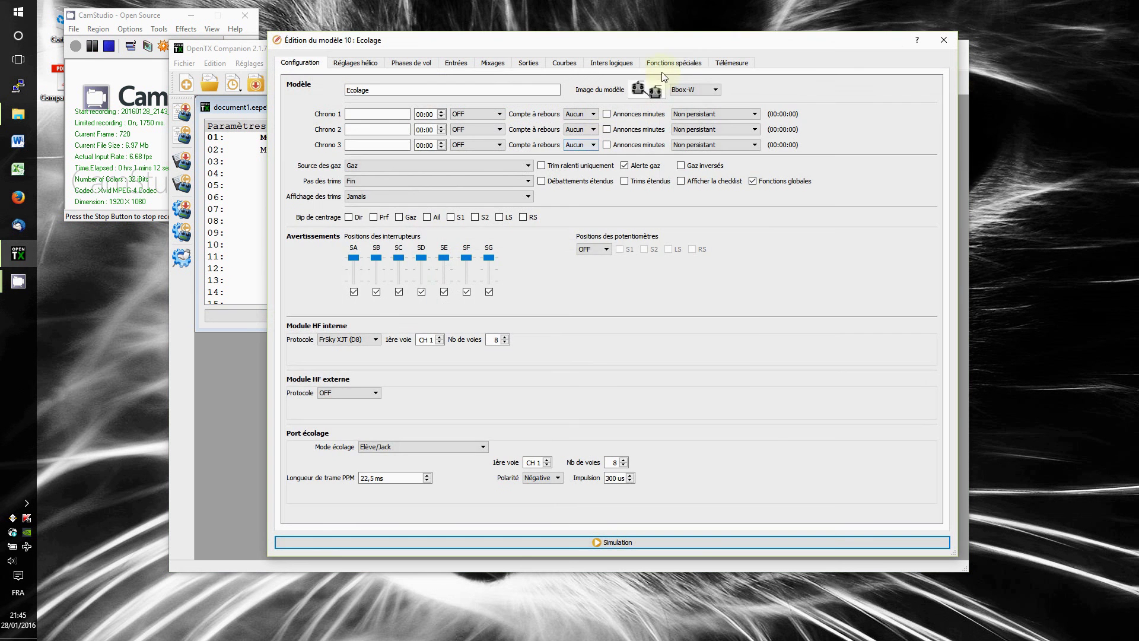
pyautogui.click(665, 61)
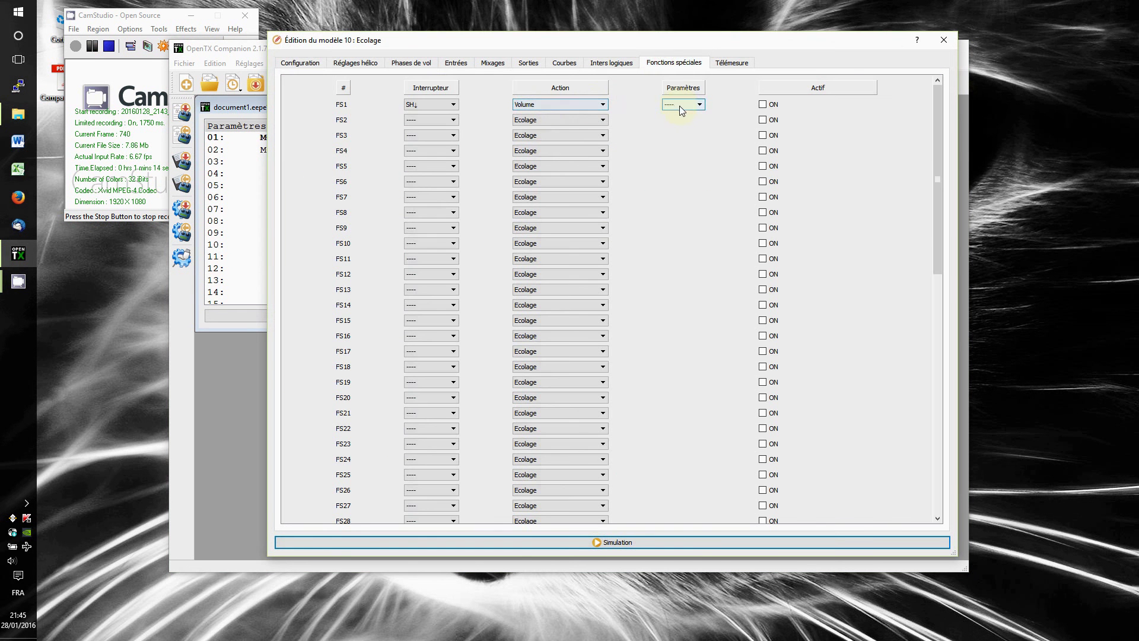
pyautogui.click(448, 105)
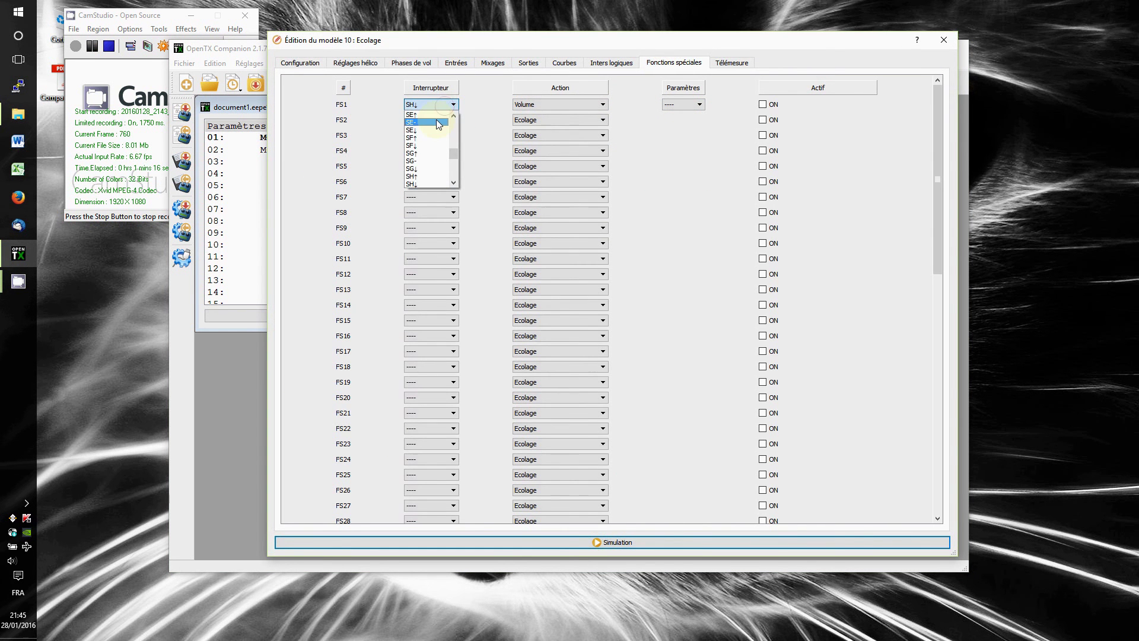
pyautogui.scroll(-5, 439, 124)
pyautogui.click(437, 121)
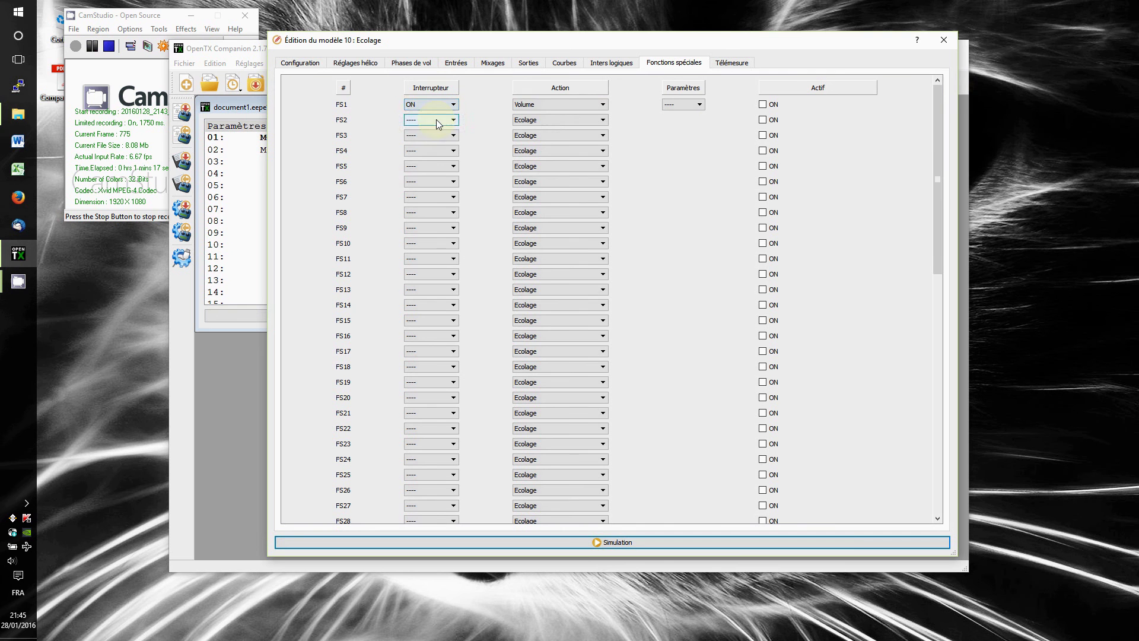
# Set FS1's Volume parameter to S1, change it to S2, and enable the function.
pyautogui.click(700, 105)
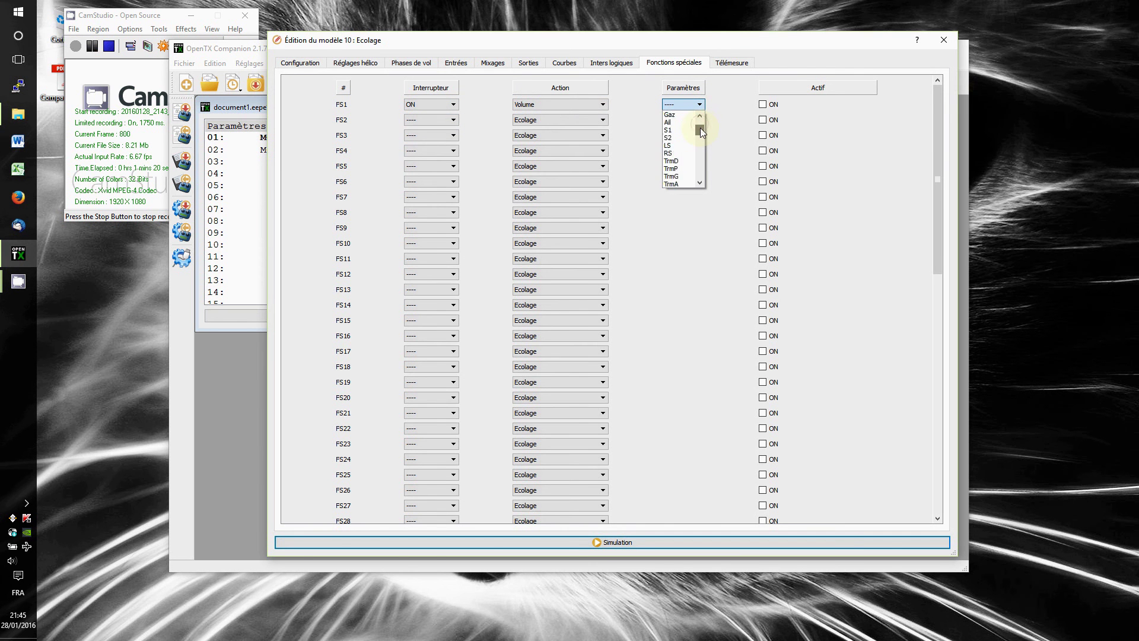
pyautogui.moveTo(701, 127); pyautogui.dragTo(700, 142)
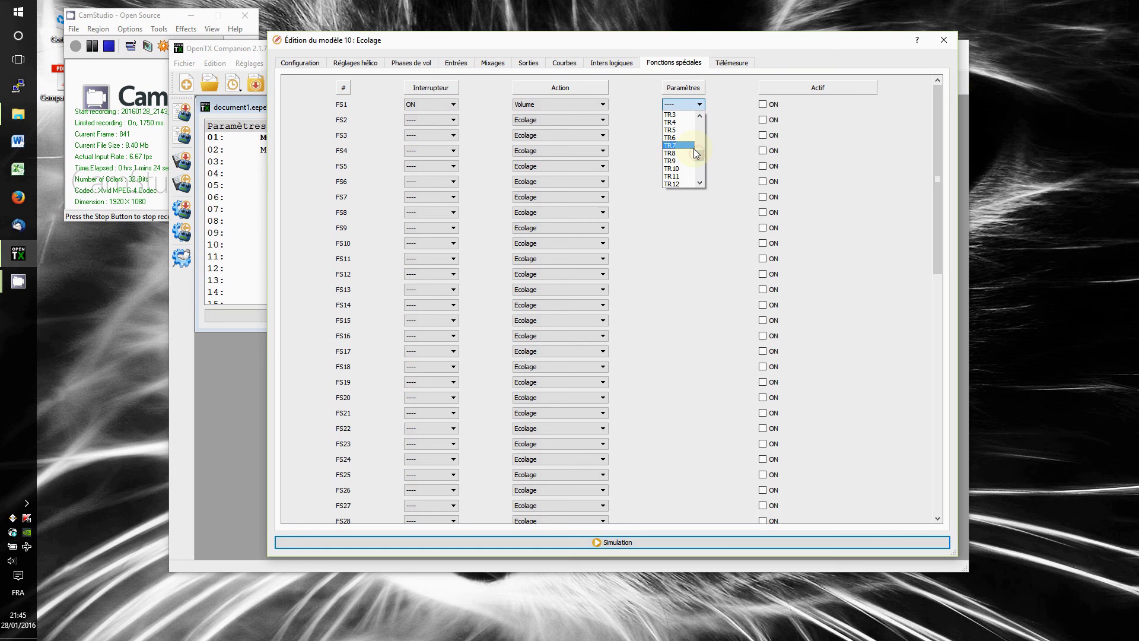
pyautogui.scroll(10, 694, 149)
pyautogui.press('Return')
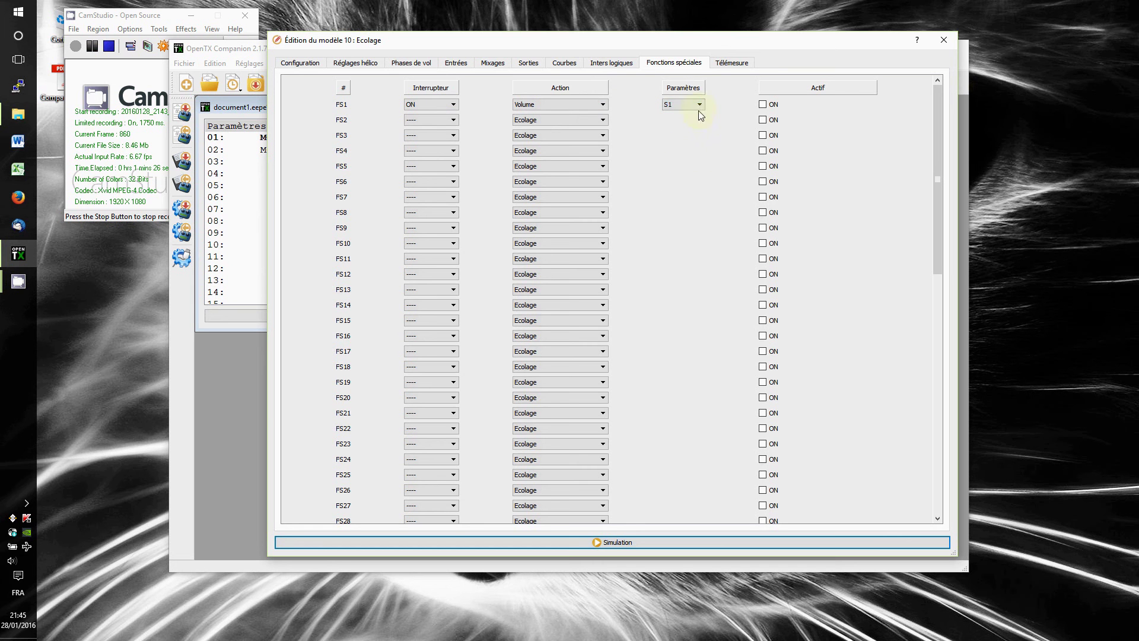
pyautogui.click(698, 106)
pyautogui.click(686, 122)
pyautogui.click(763, 104)
# Change FS1's action to Rétroéclairage and then to Capture d'écran.
pyautogui.click(555, 104)
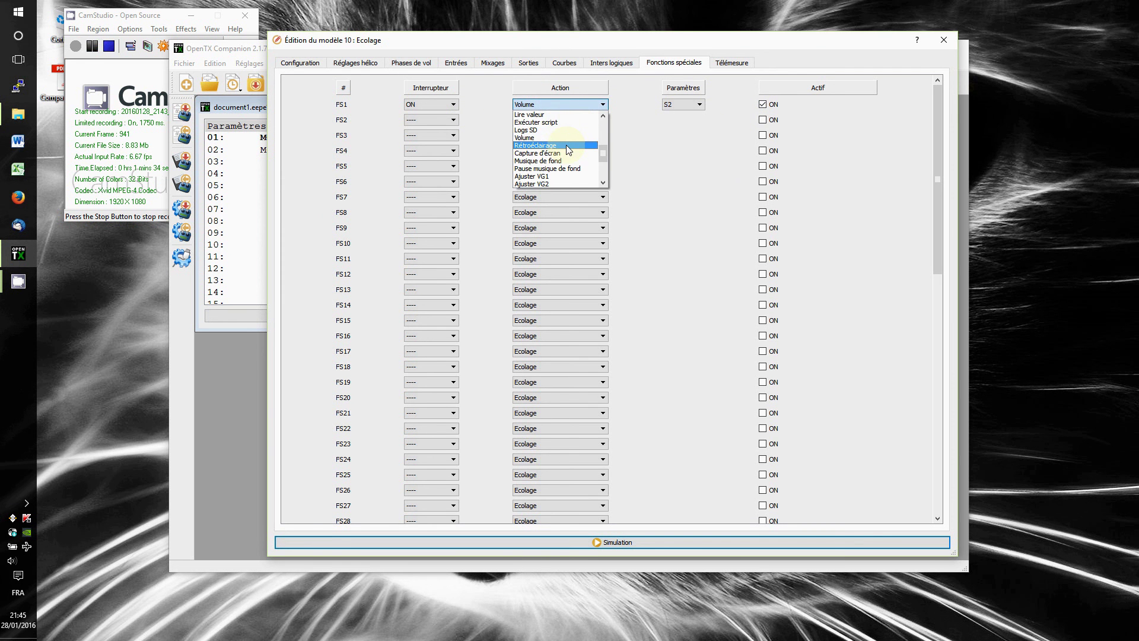
pyautogui.click(567, 146)
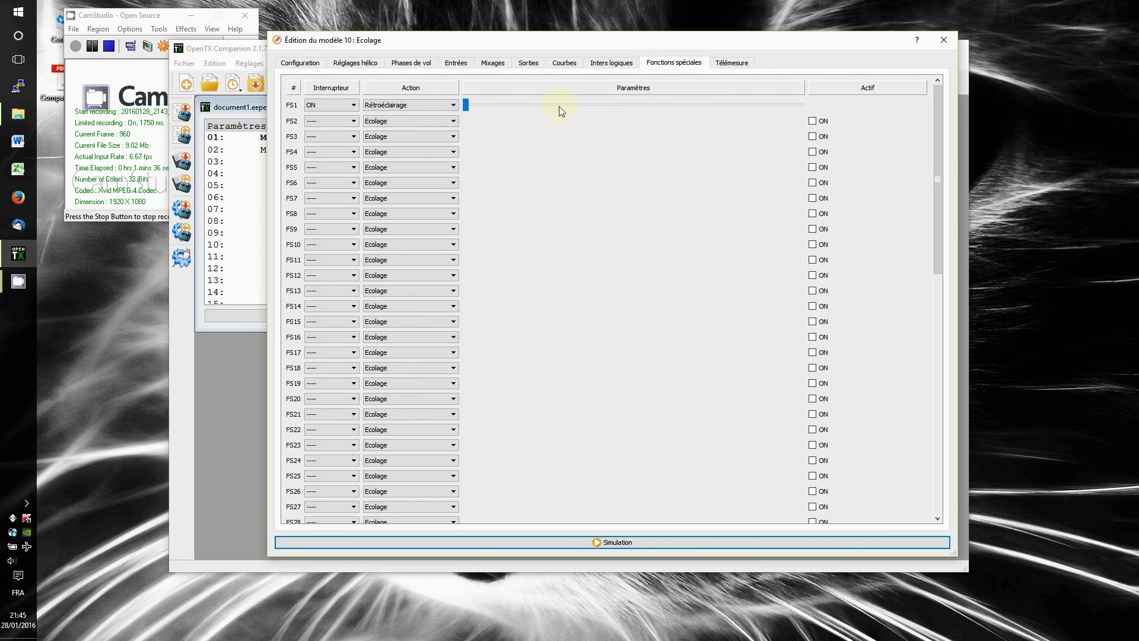
pyautogui.click(443, 105)
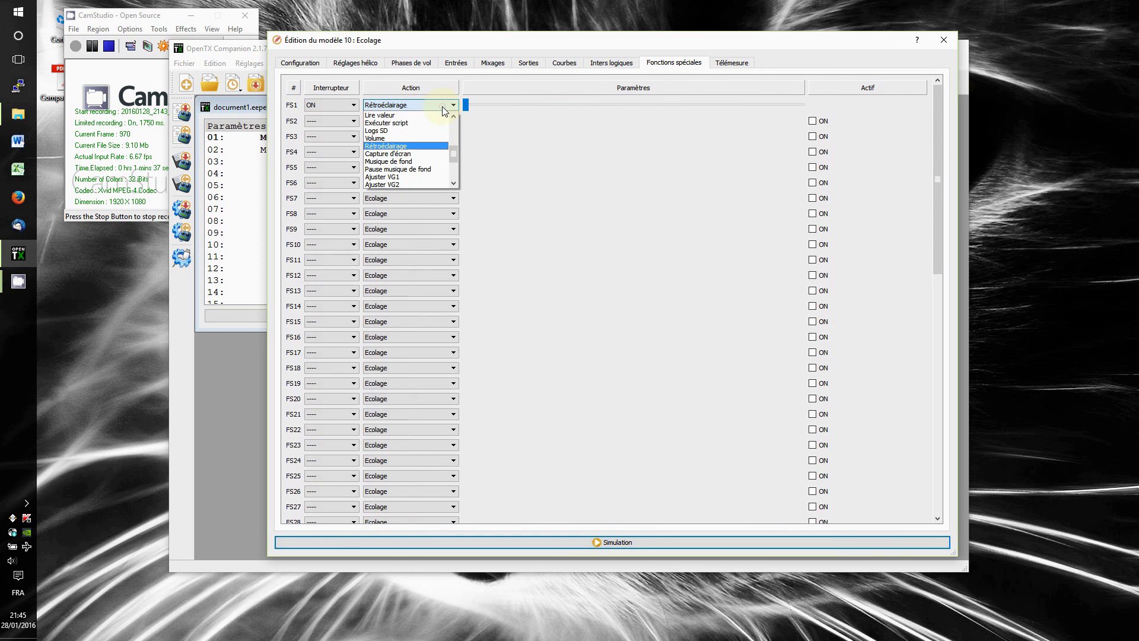
pyautogui.click(421, 152)
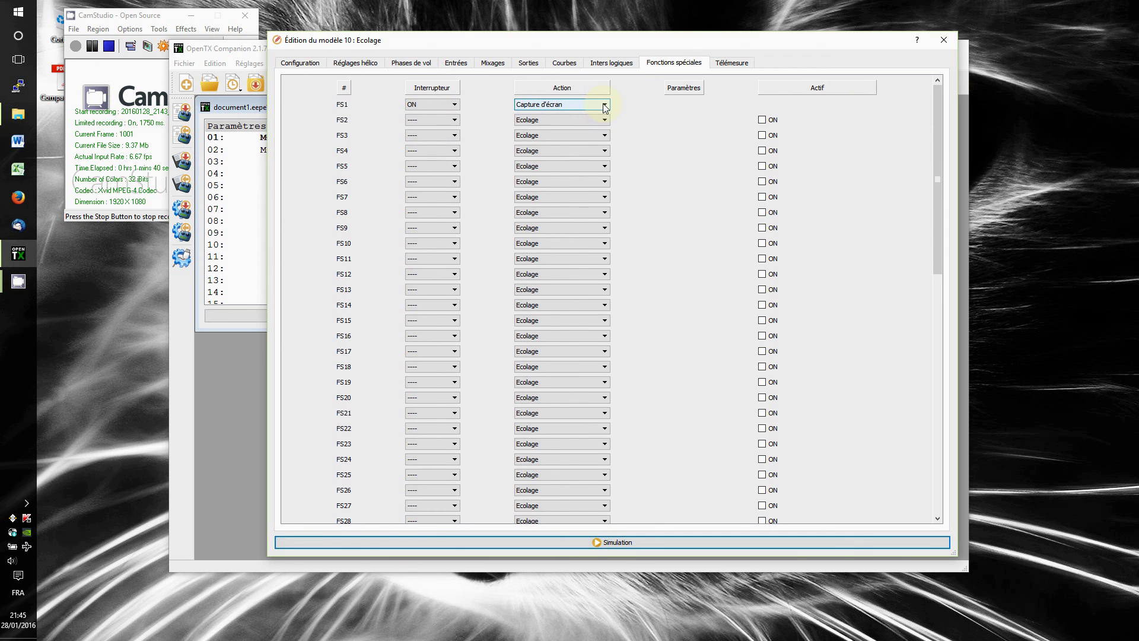
# Change FS1's action to Musique de fond and then to Pause musique de fond.
pyautogui.click(603, 106)
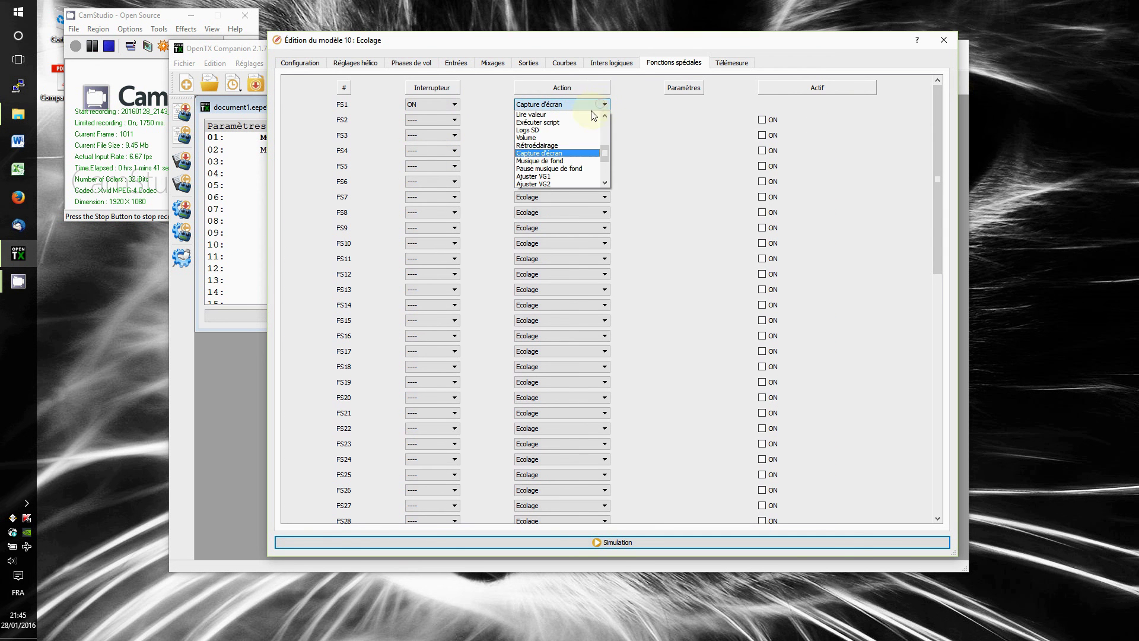
pyautogui.click(572, 162)
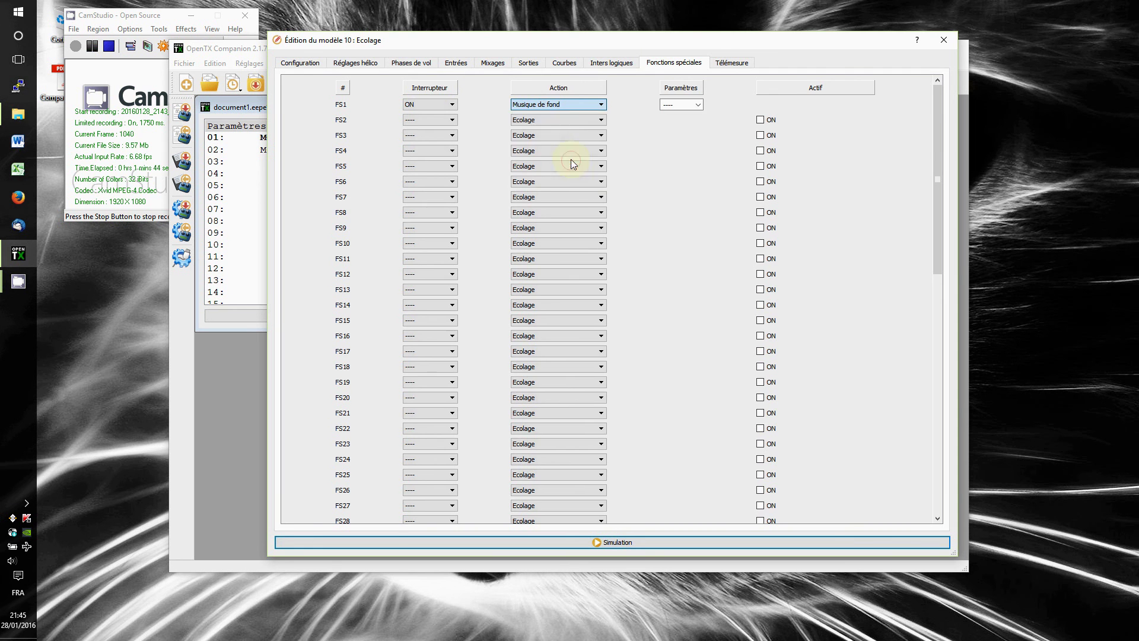
pyautogui.click(589, 104)
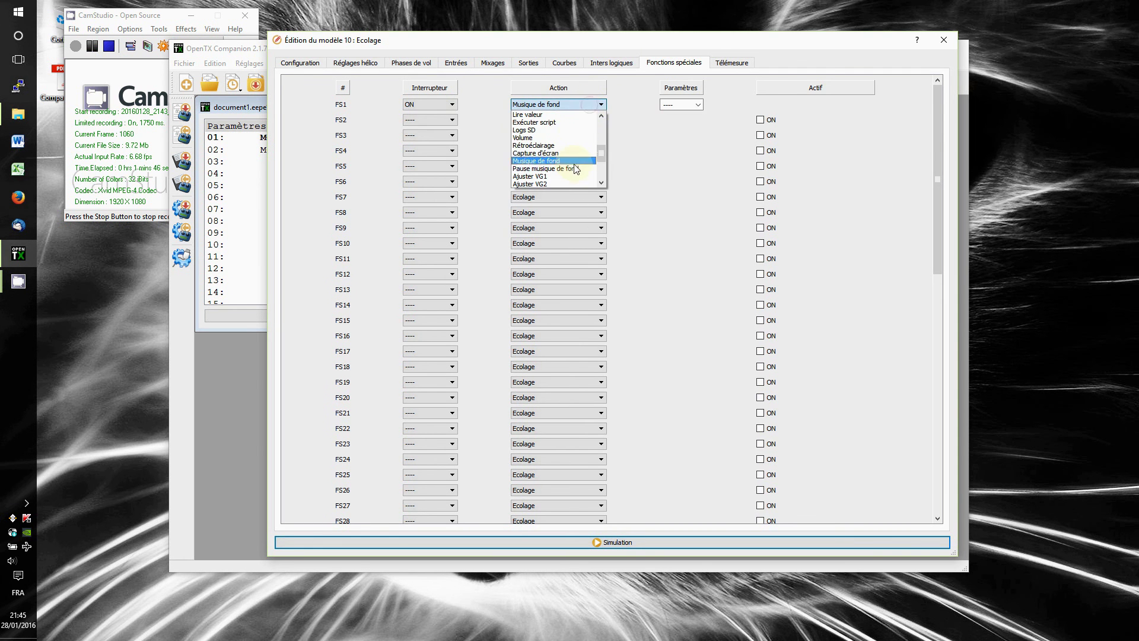
pyautogui.click(574, 169)
# Set FS1's action to Ajuster VG1 and view the parameter types available for it.
pyautogui.click(604, 106)
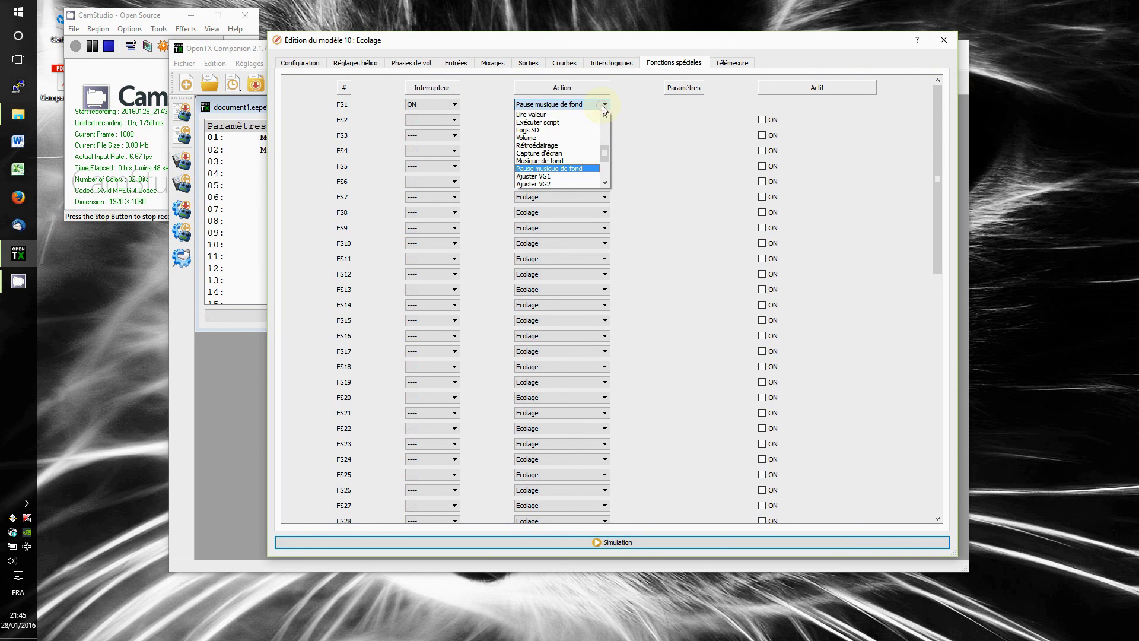
pyautogui.scroll(-2, 579, 160)
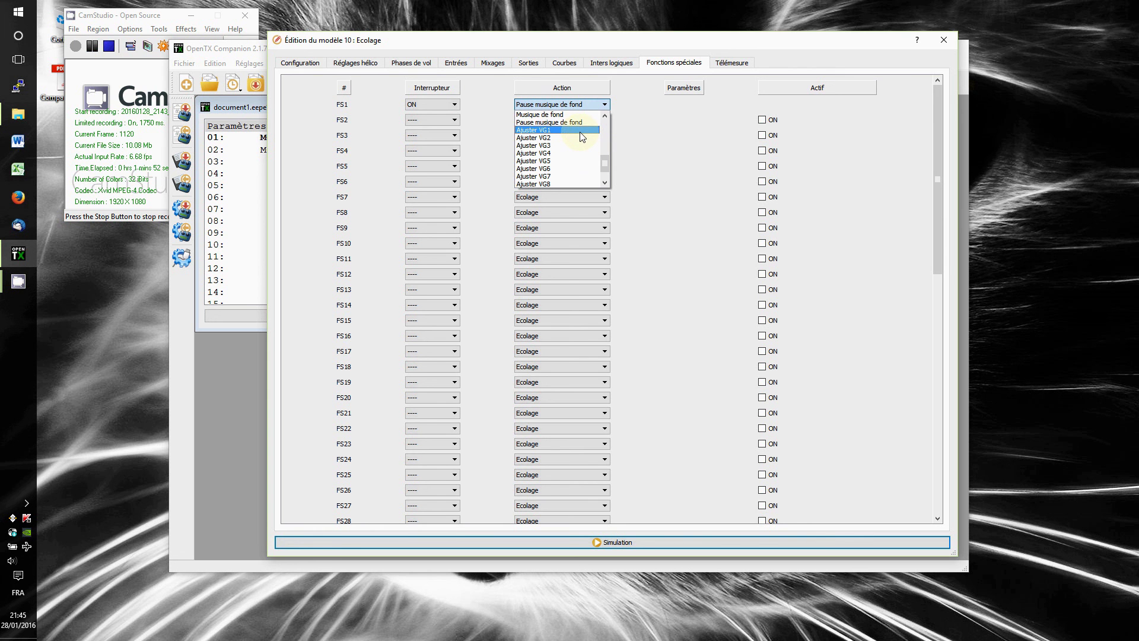
pyautogui.press('Escape')
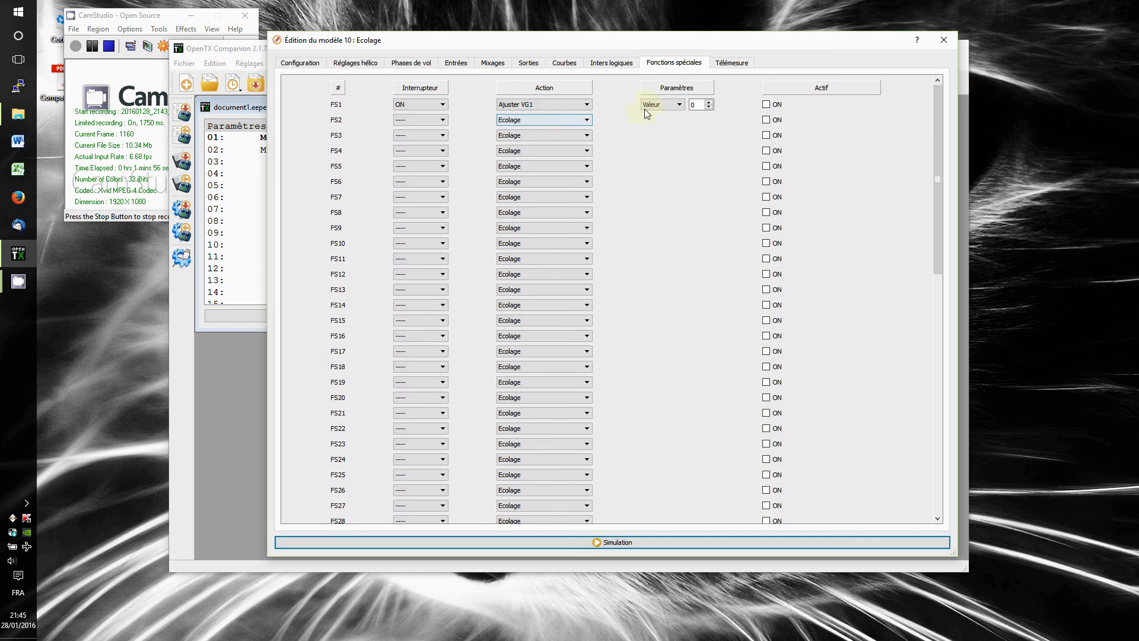
pyautogui.click(678, 105)
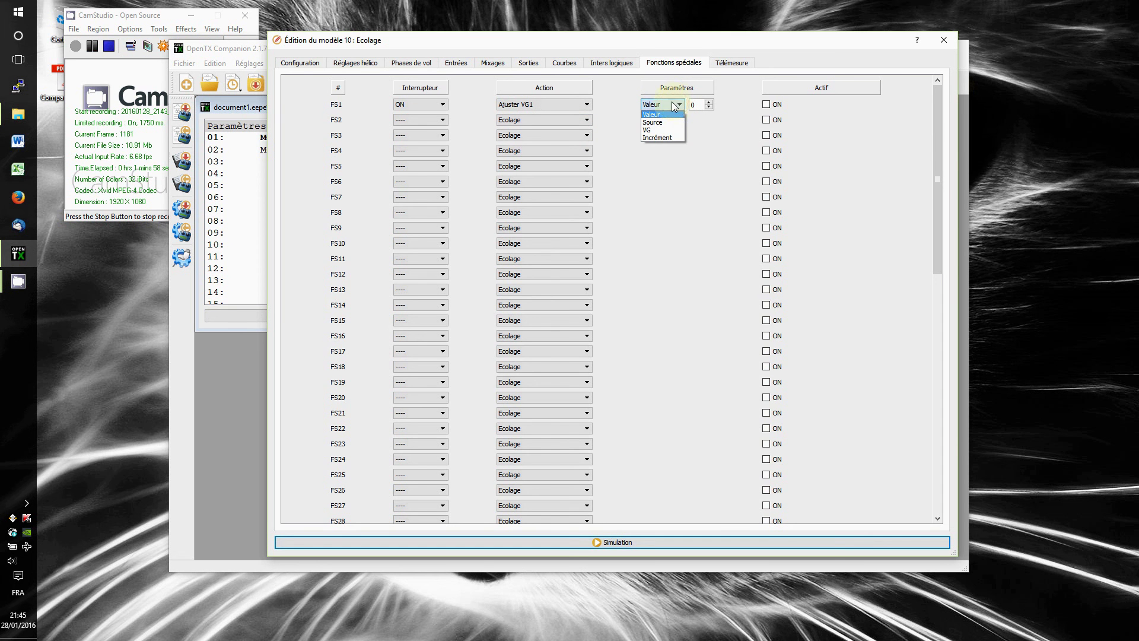
pyautogui.click(611, 118)
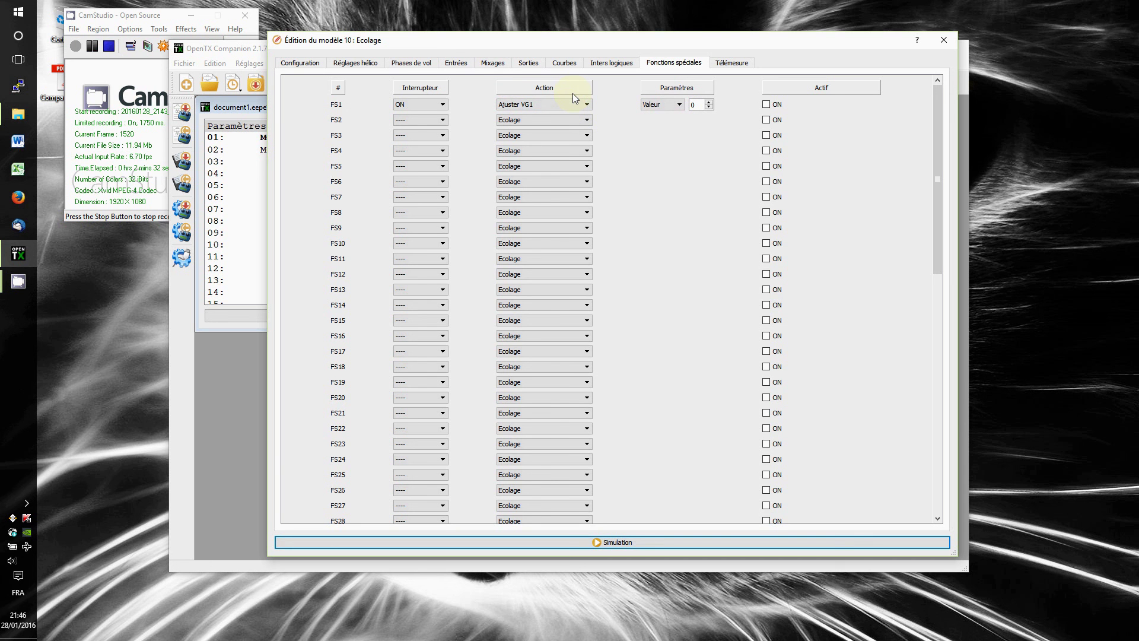
# Try the Source, VG and Incrément parameter types for FS1's Ajuster VG1 action, and view its trigger switch choices.
pyautogui.click(681, 105)
pyautogui.click(674, 122)
pyautogui.click(706, 105)
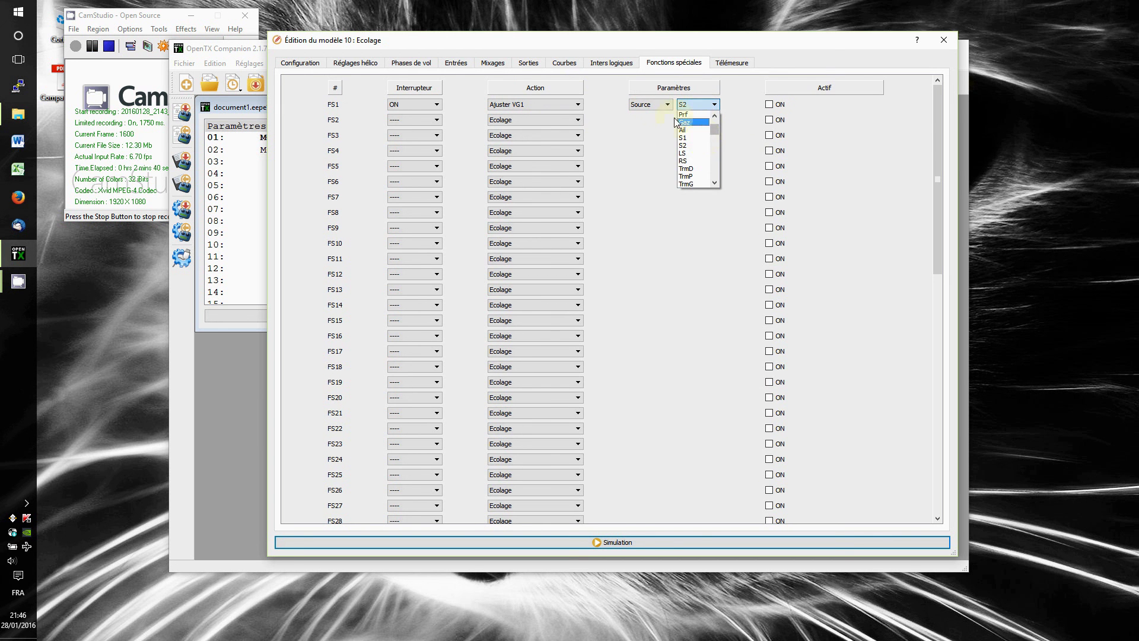
pyautogui.click(651, 105)
pyautogui.click(641, 123)
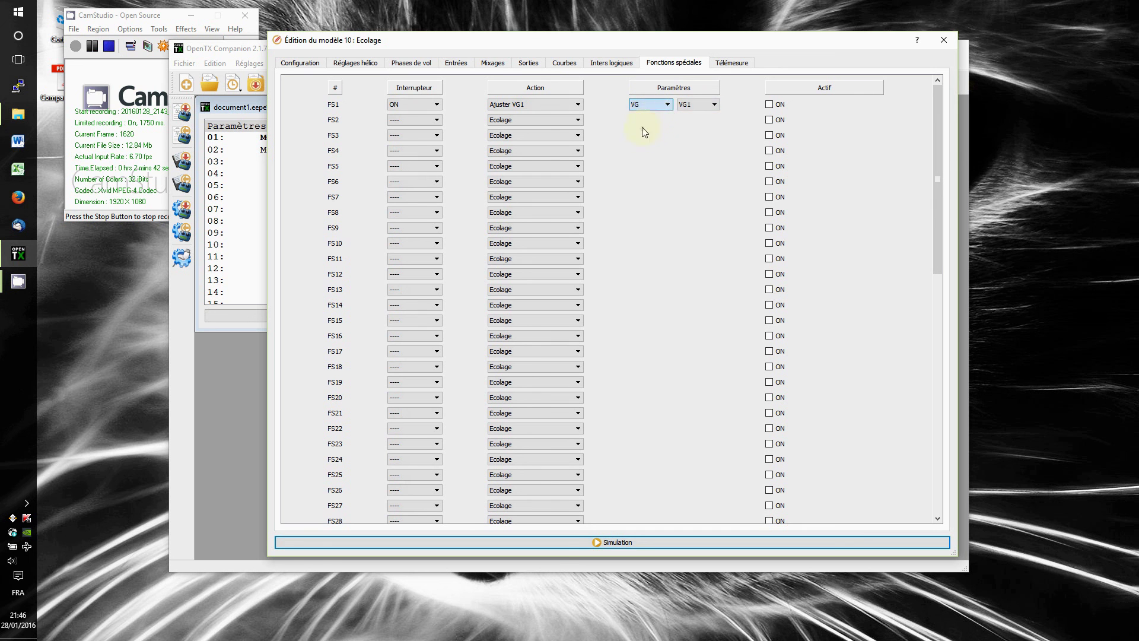
pyautogui.click(650, 105)
pyautogui.click(641, 138)
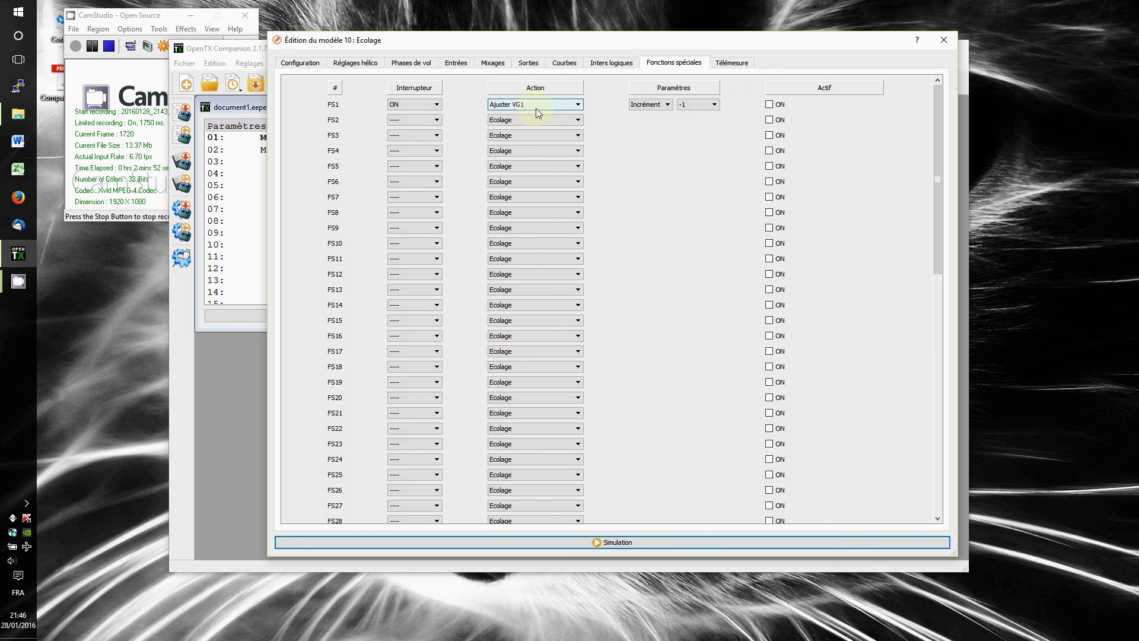
pyautogui.click(437, 105)
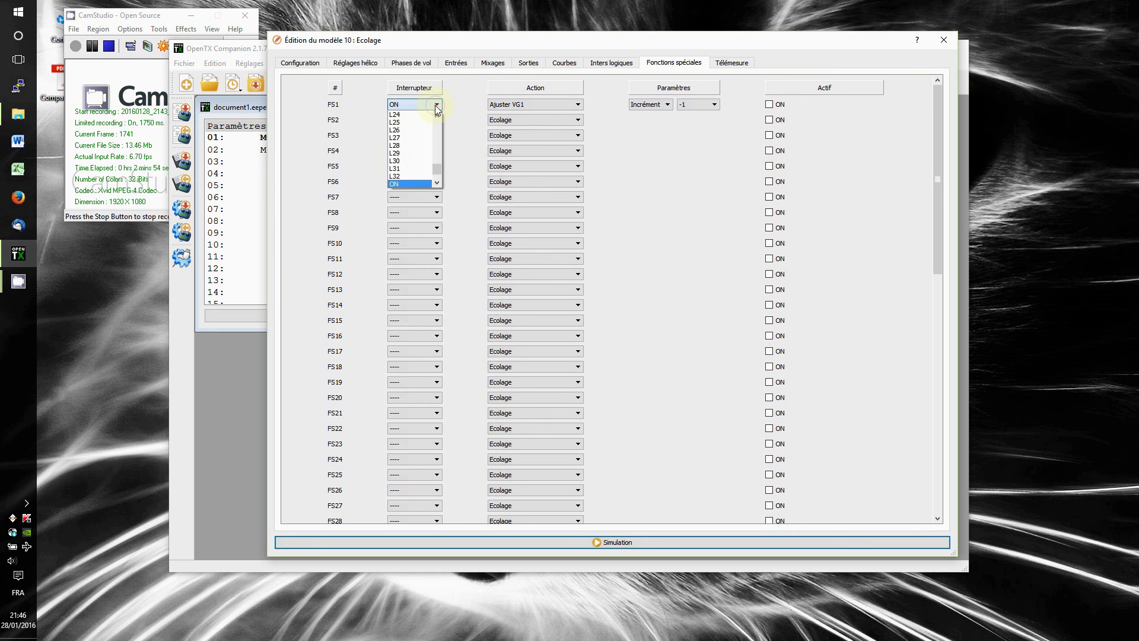
pyautogui.click(437, 106)
# Set FS1's action to Déf. failsafe module interne and then to Déf. failsafe module externe.
pyautogui.click(574, 106)
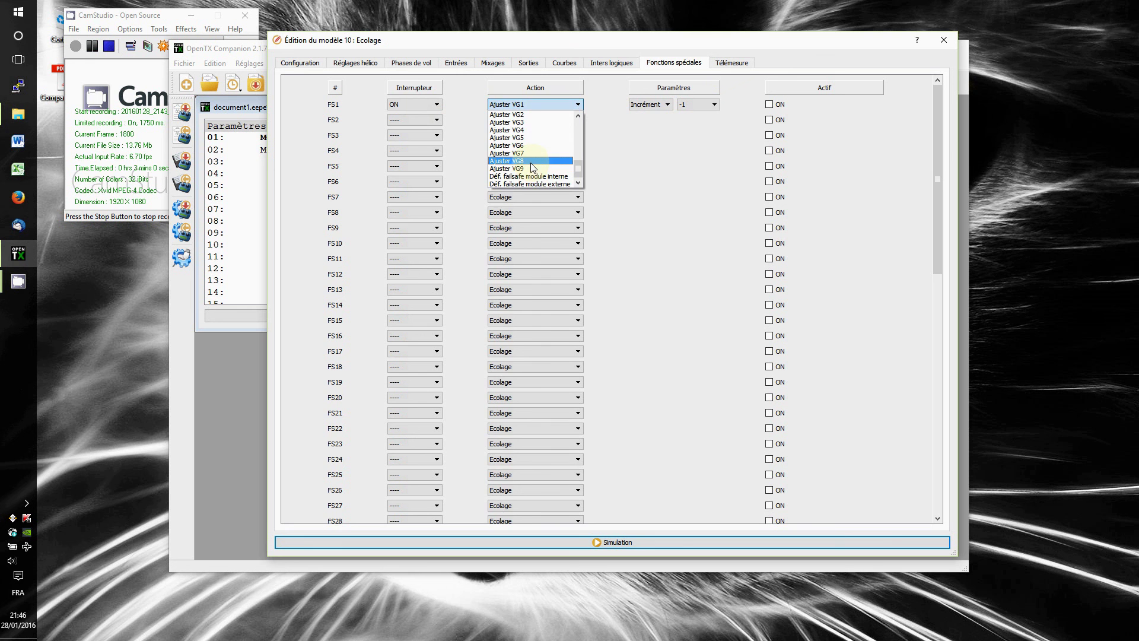
pyautogui.click(542, 177)
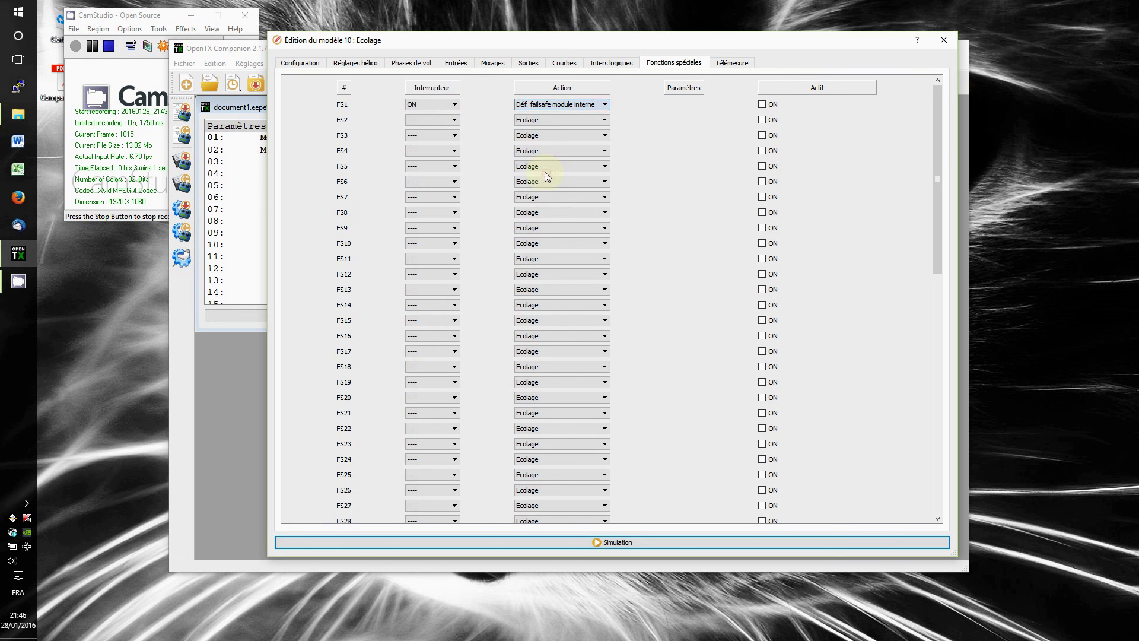
pyautogui.click(589, 113)
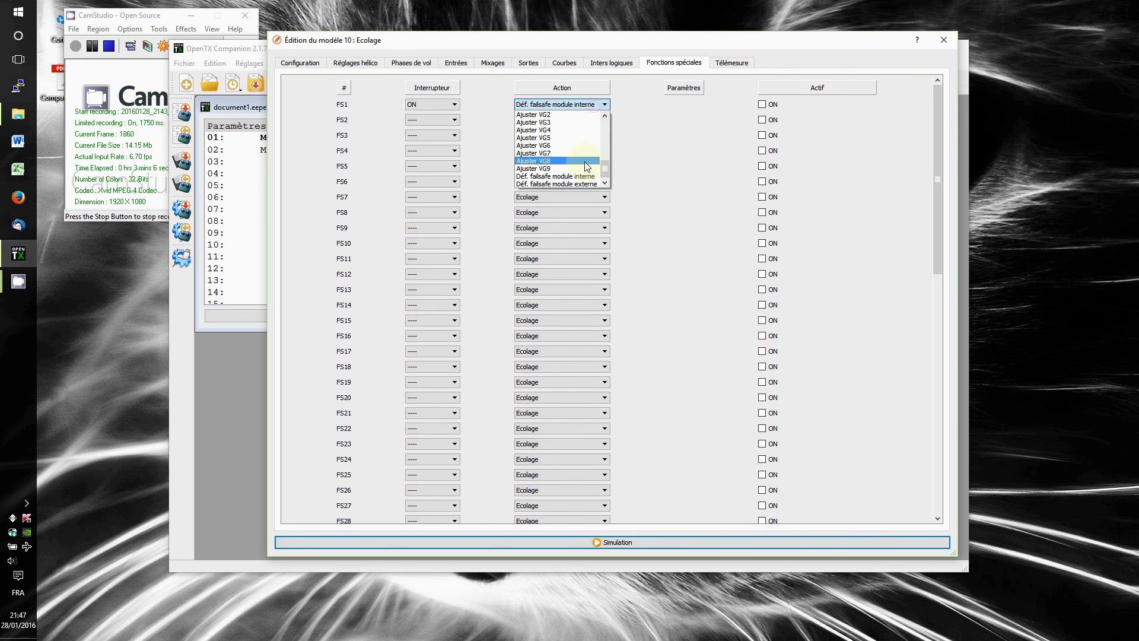
pyautogui.click(574, 184)
pyautogui.click(430, 109)
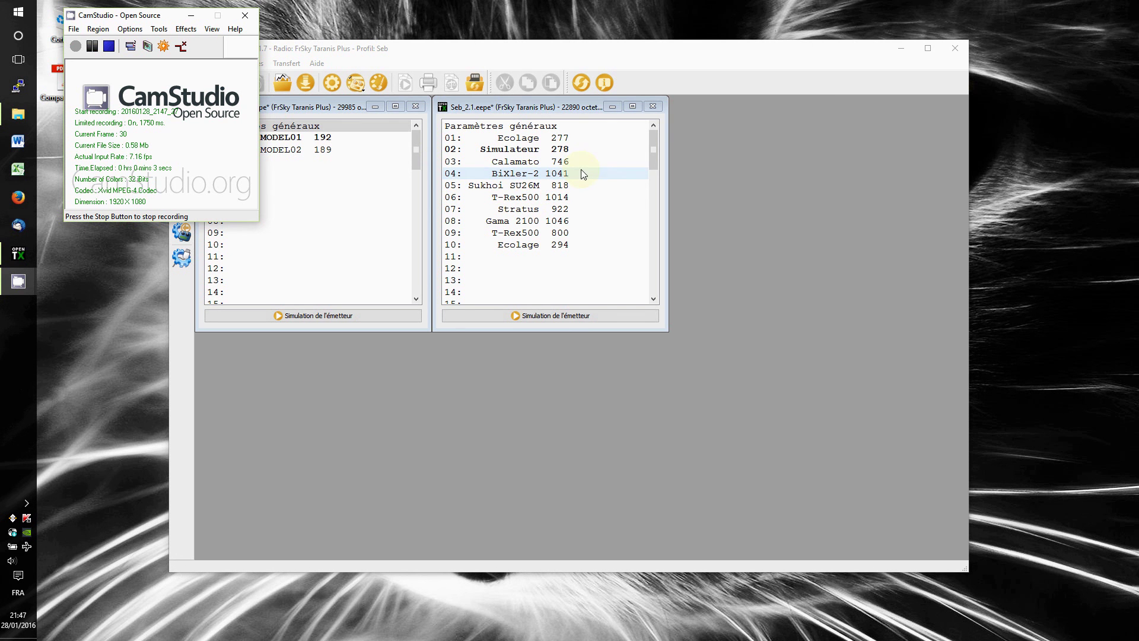
# Open the logical switches of model 5, Sukhoi SU26M, and view the V1 choices for L2, keeping S21.
pyautogui.click(547, 186)
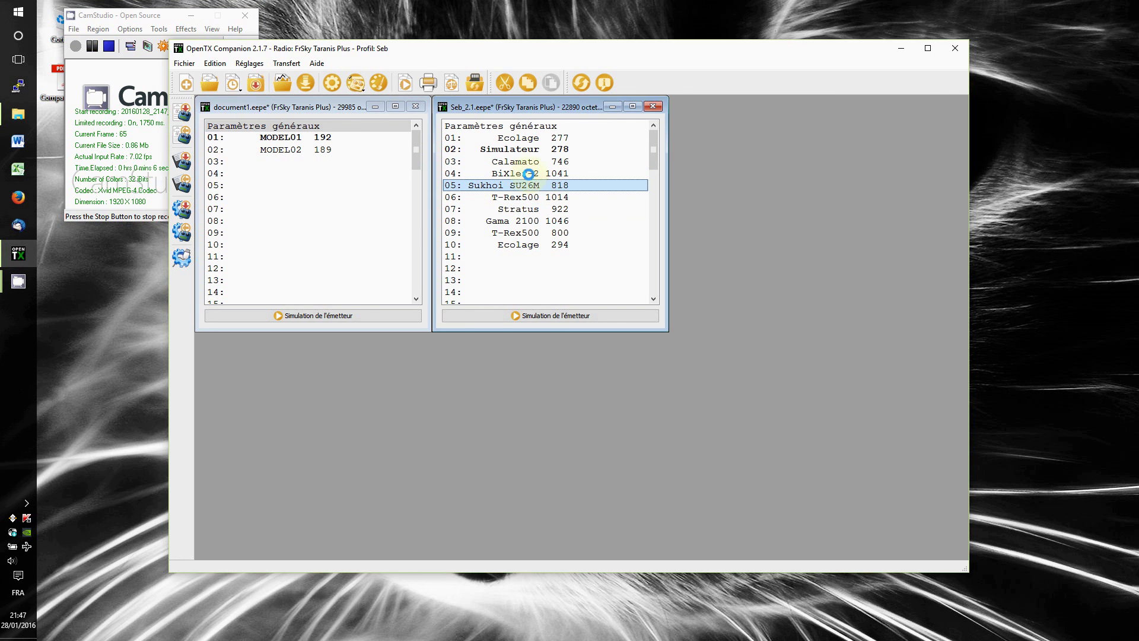
pyautogui.doubleClick(547, 187)
pyautogui.moveTo(656, 47); pyautogui.dragTo(579, 45)
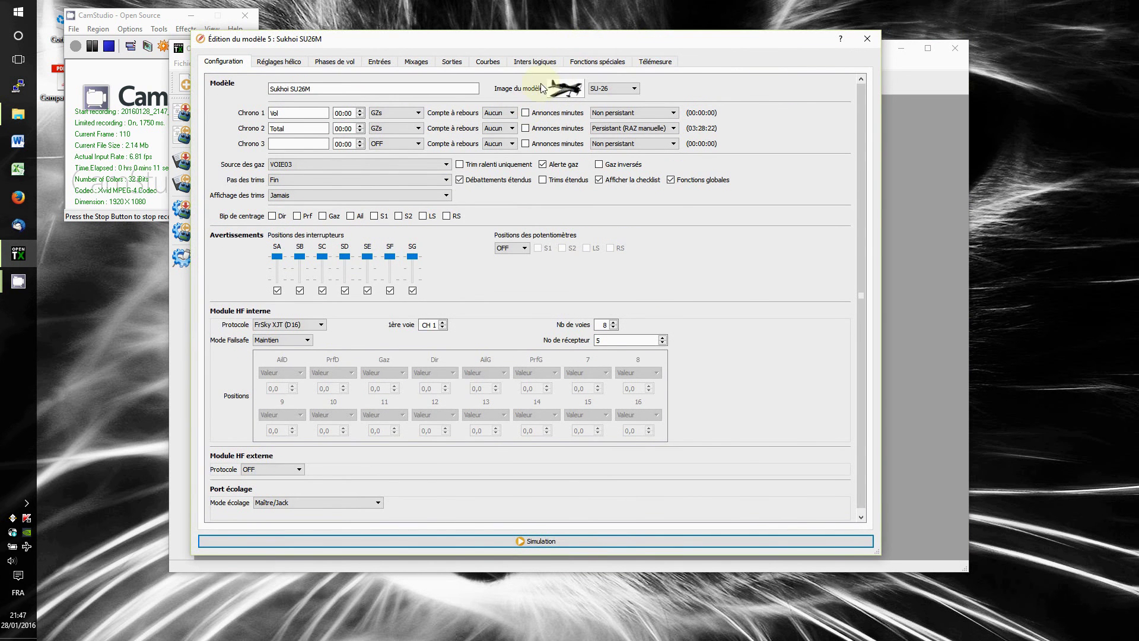
pyautogui.click(534, 61)
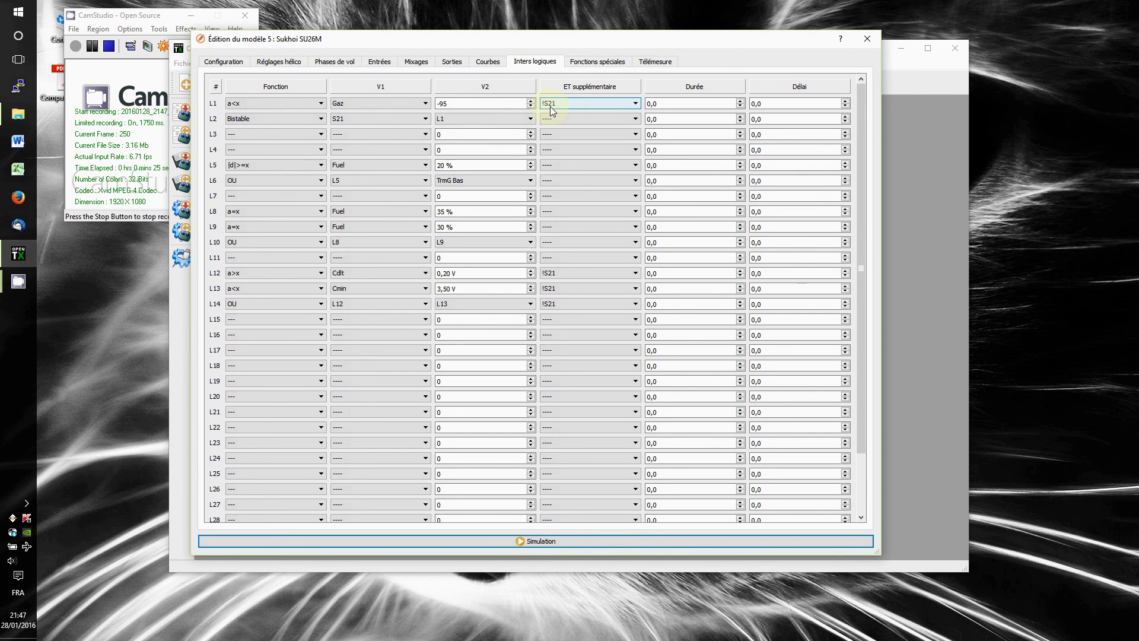
pyautogui.click(347, 122)
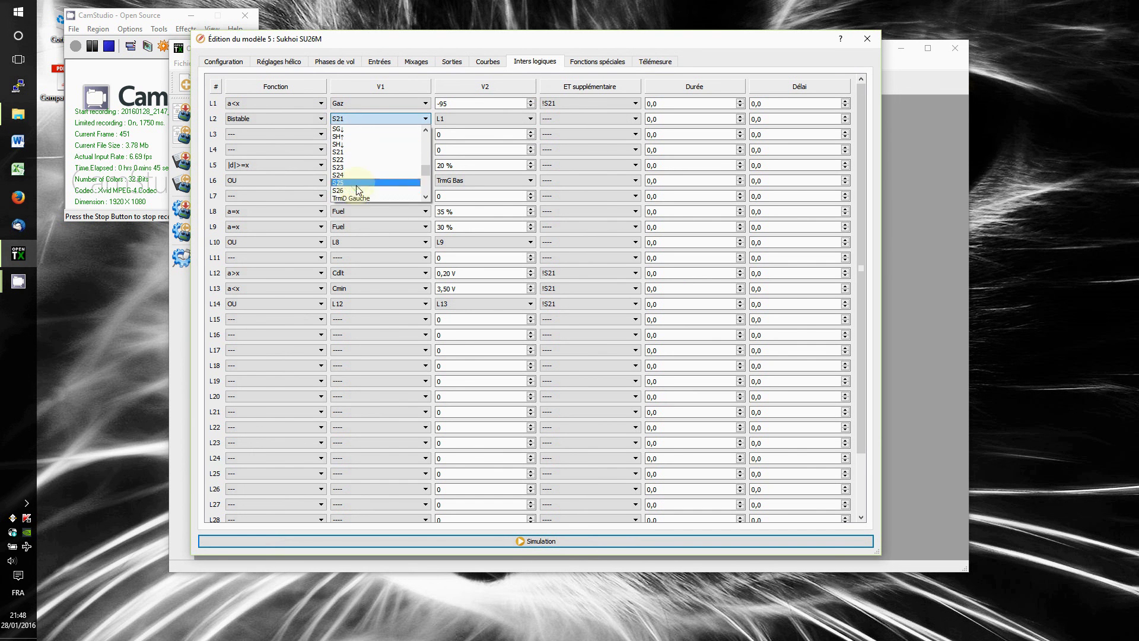
pyautogui.scroll(-1, 356, 184)
pyautogui.click(362, 116)
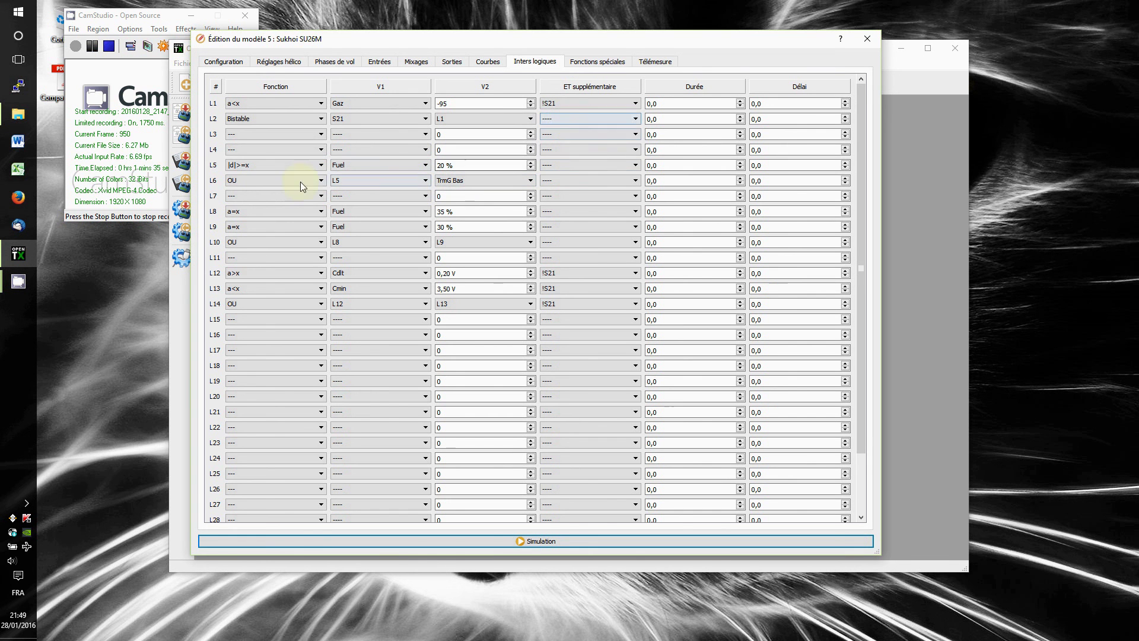
# Check the model's special functions against its logical switches, and set the function of logical switches L8 and L9 to a~x.
pyautogui.click(595, 62)
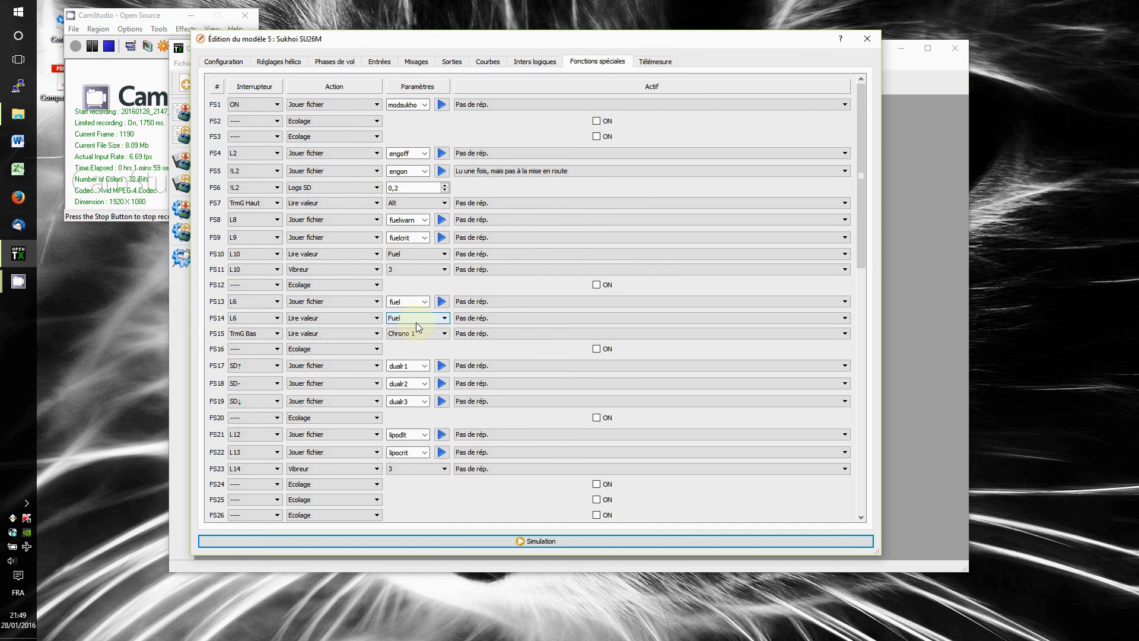
pyautogui.click(525, 64)
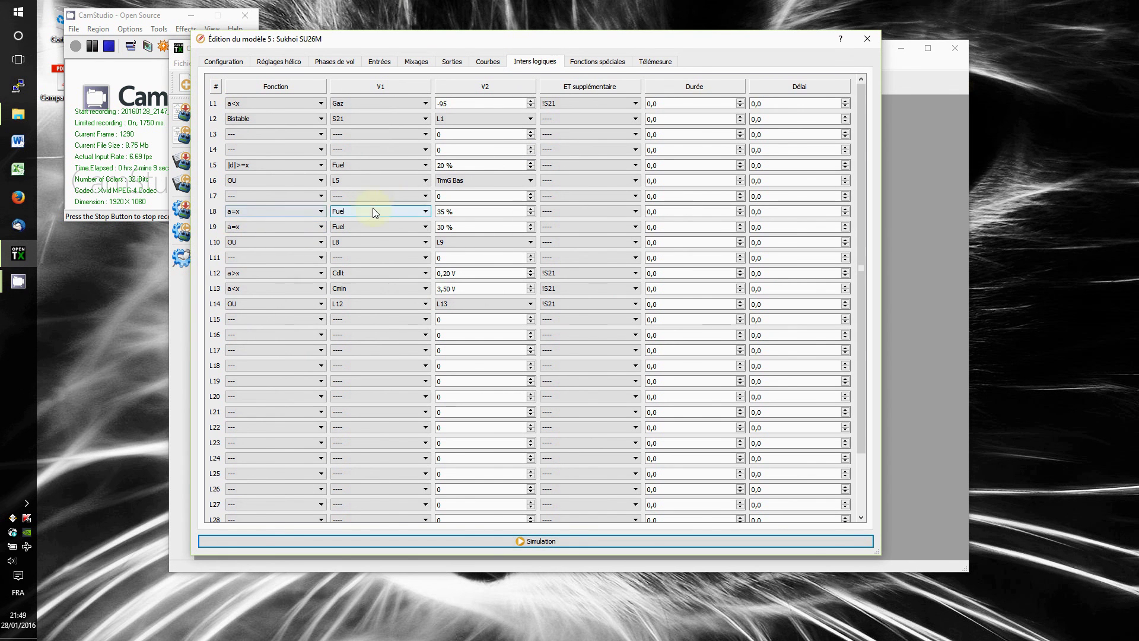
pyautogui.click(293, 213)
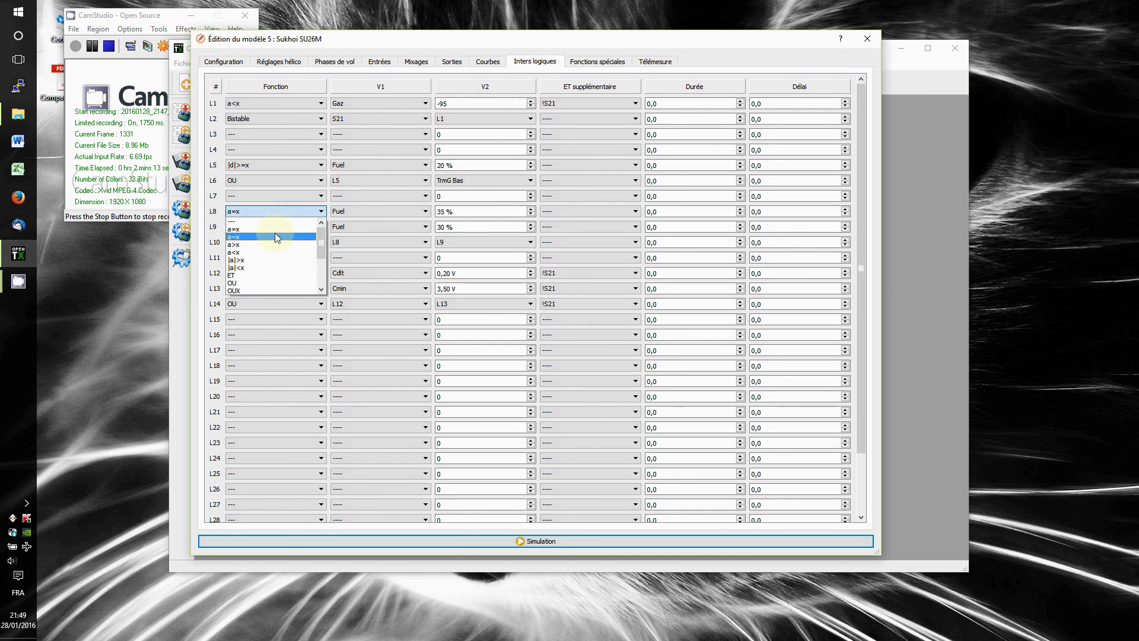
pyautogui.click(273, 236)
pyautogui.click(271, 230)
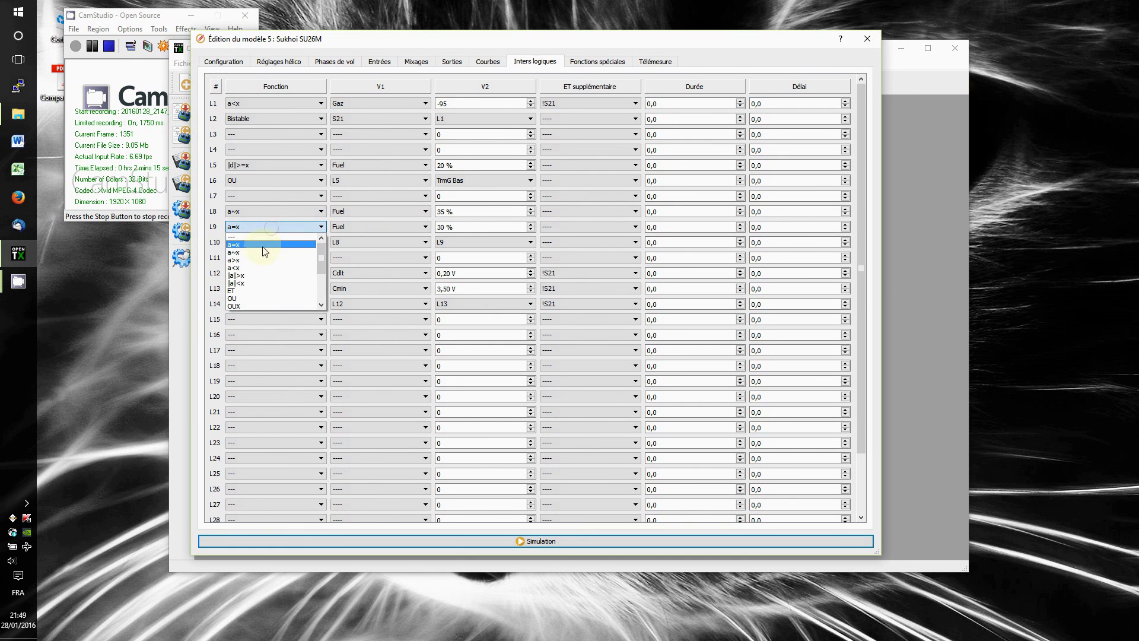
pyautogui.click(257, 252)
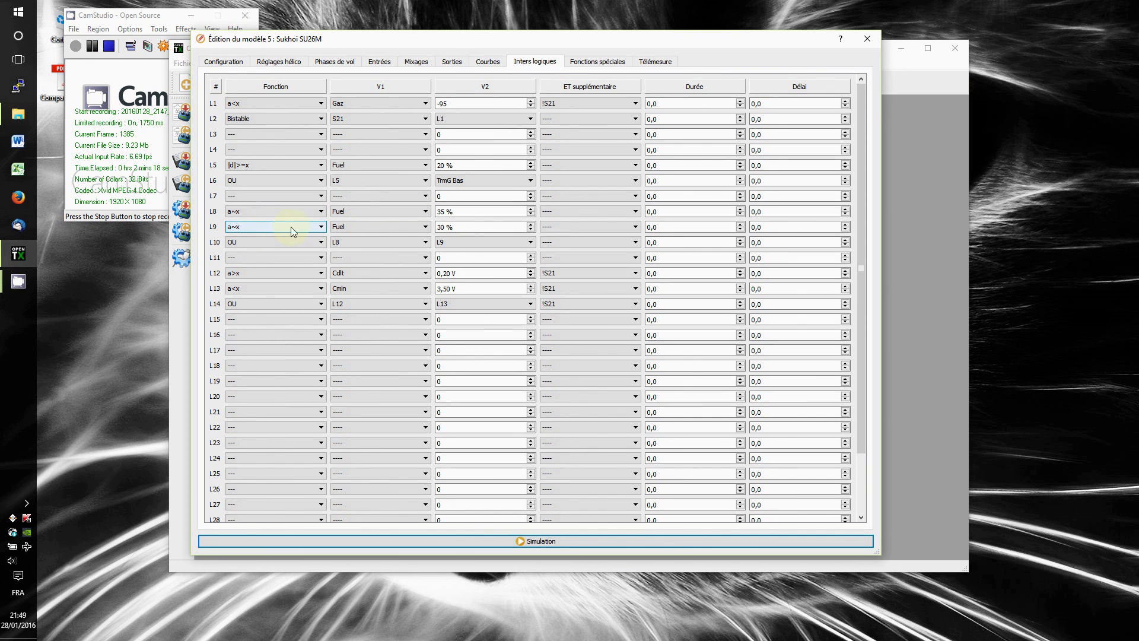
# Compare the fuel logical switches L8, L9 and L10 with the special functions FS8 to FS11 that they trigger.
pyautogui.click(459, 230)
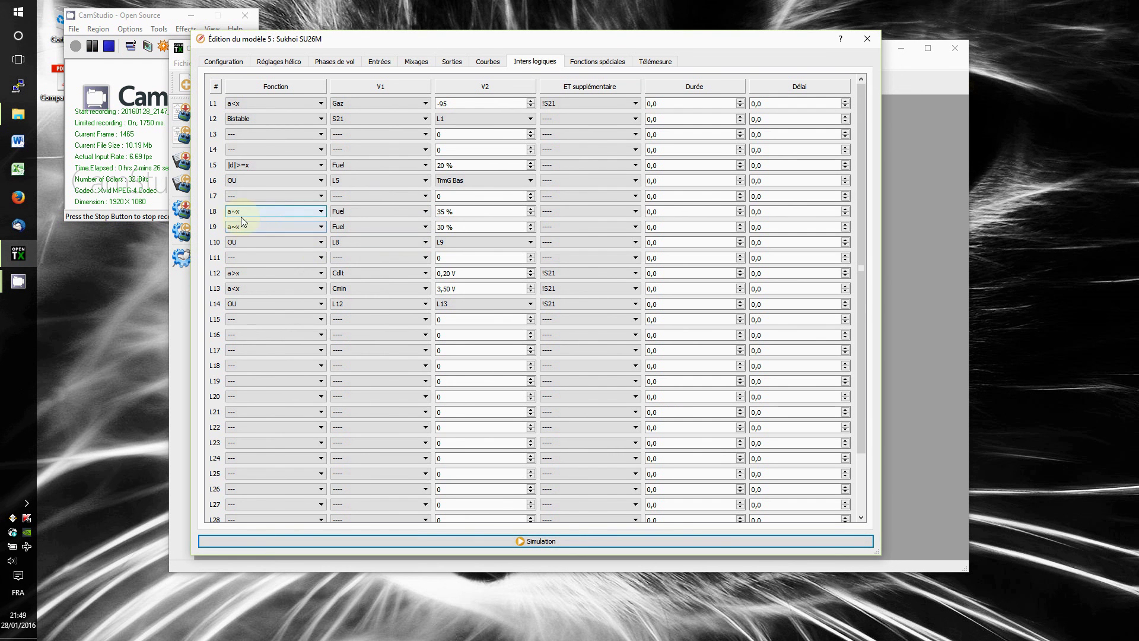
pyautogui.click(443, 213)
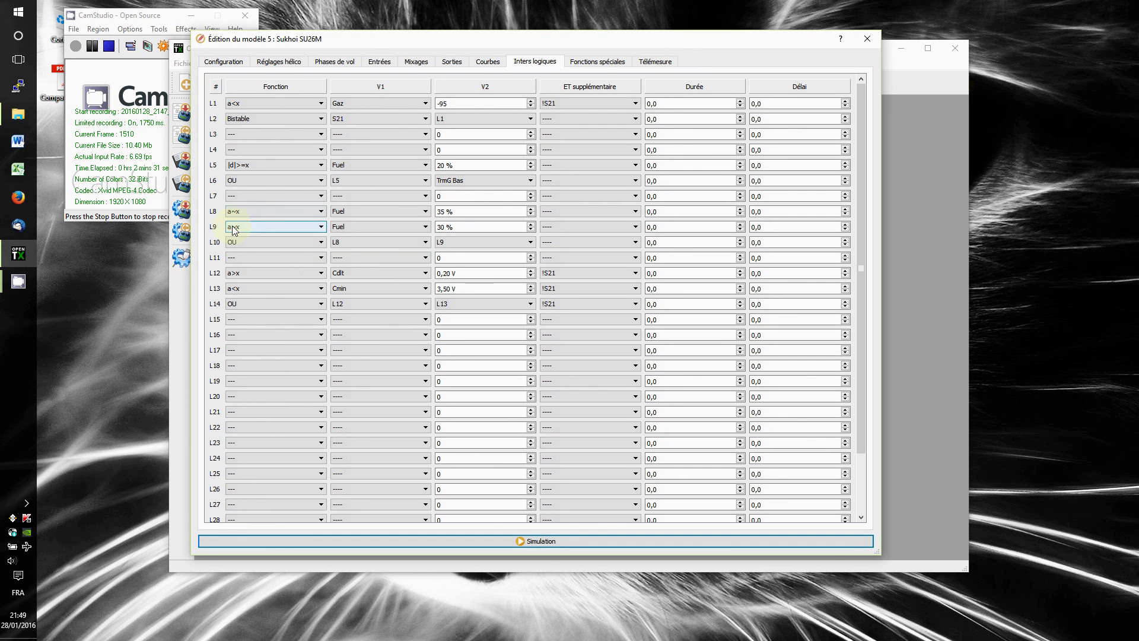
pyautogui.click(445, 228)
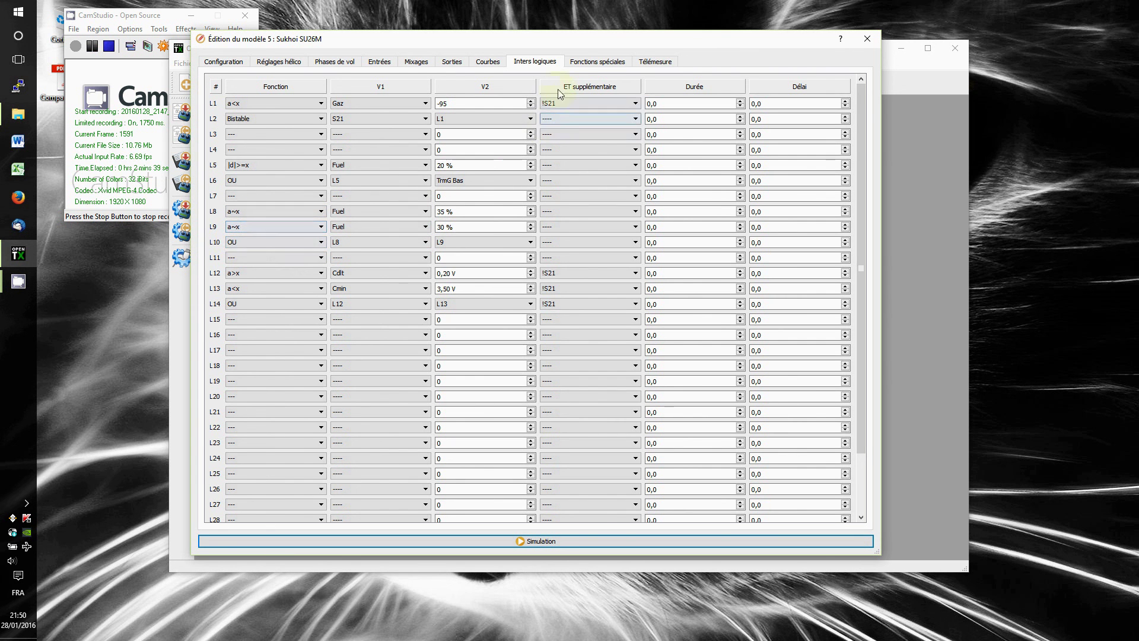
pyautogui.click(580, 63)
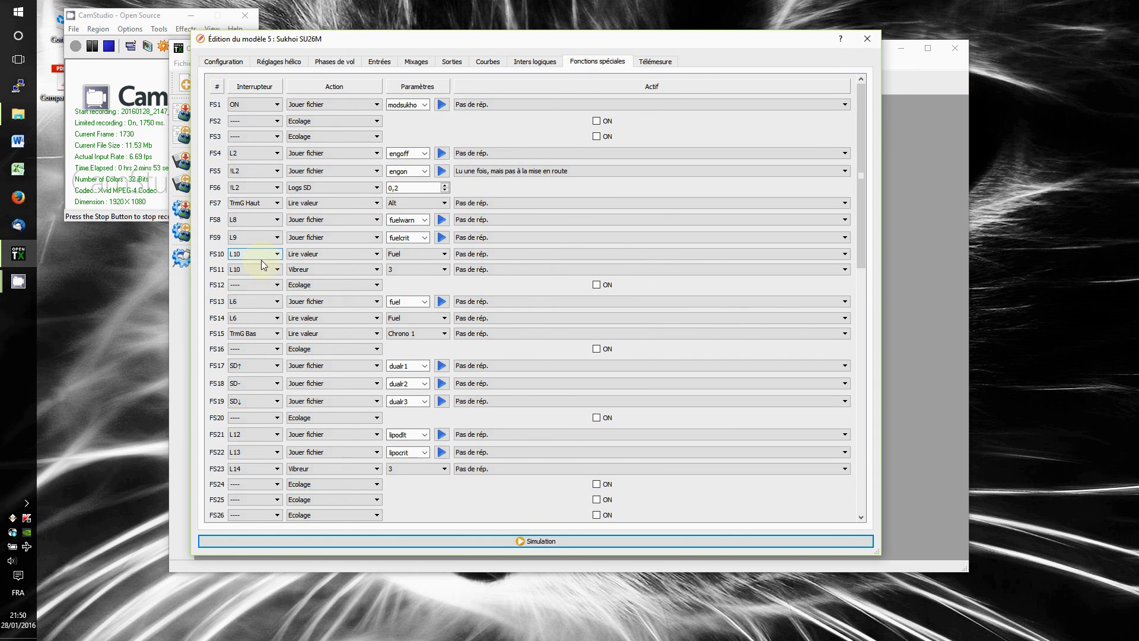
pyautogui.click(540, 62)
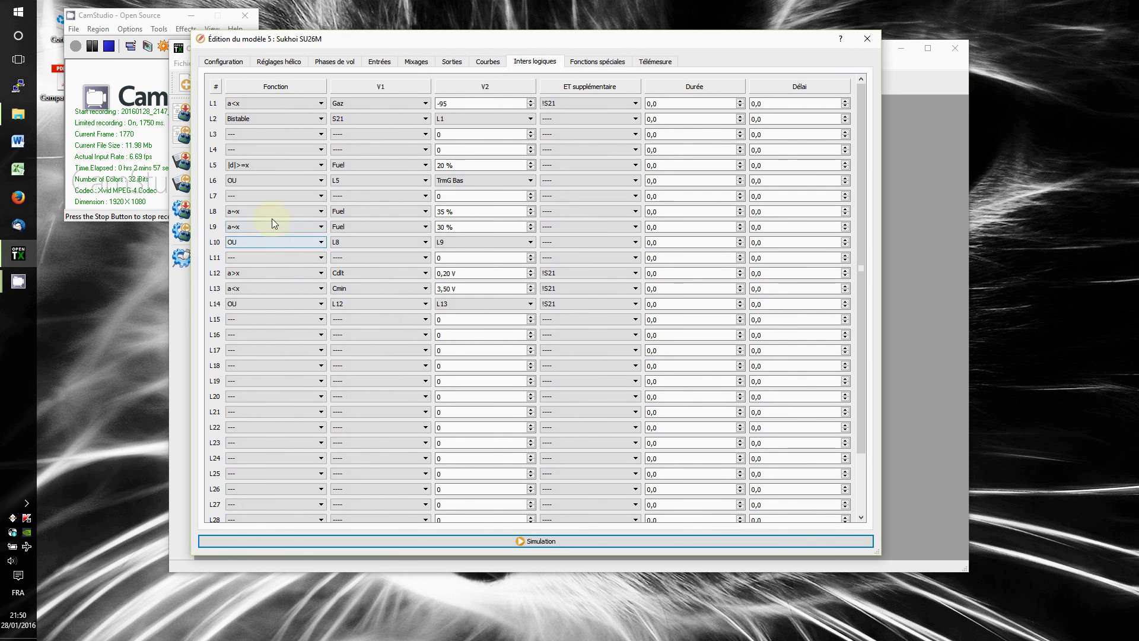
pyautogui.click(589, 62)
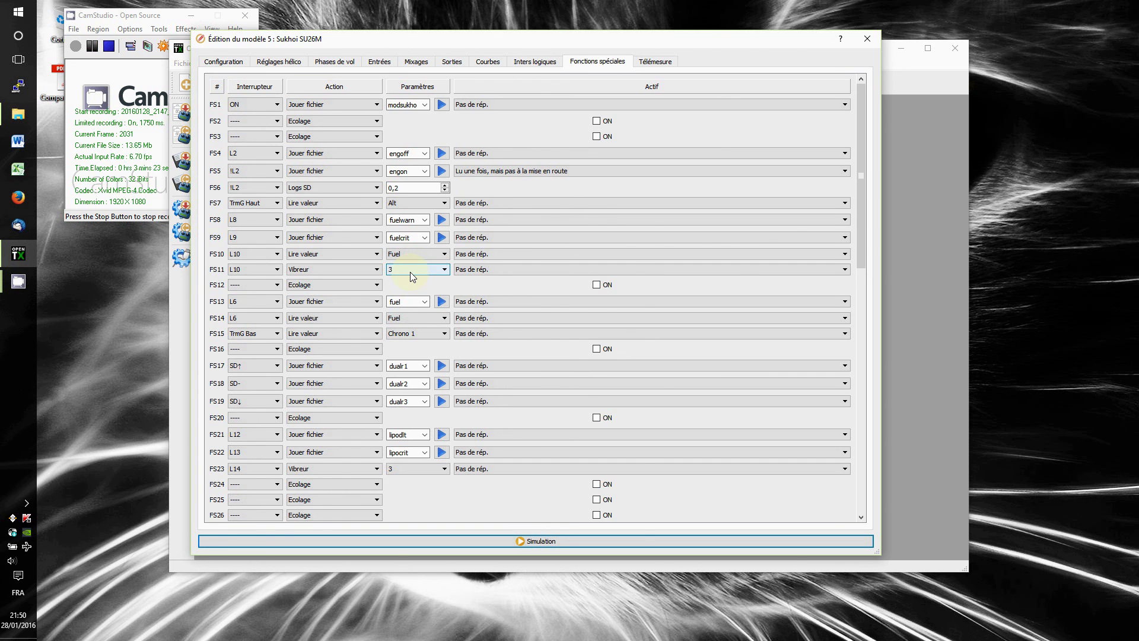
pyautogui.click(533, 62)
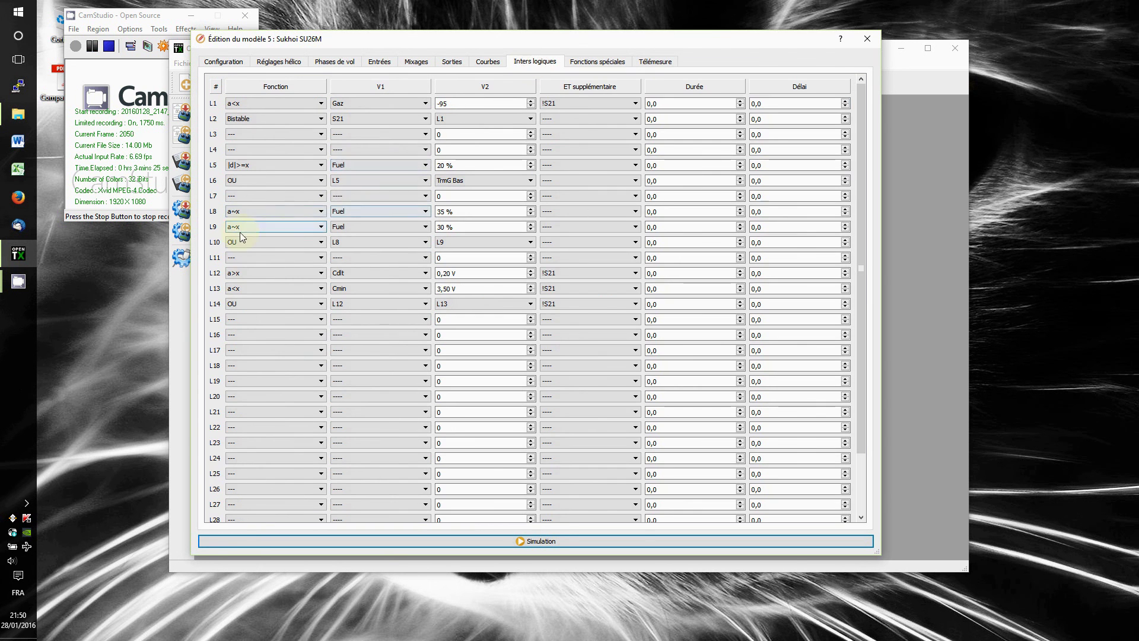
pyautogui.click(438, 228)
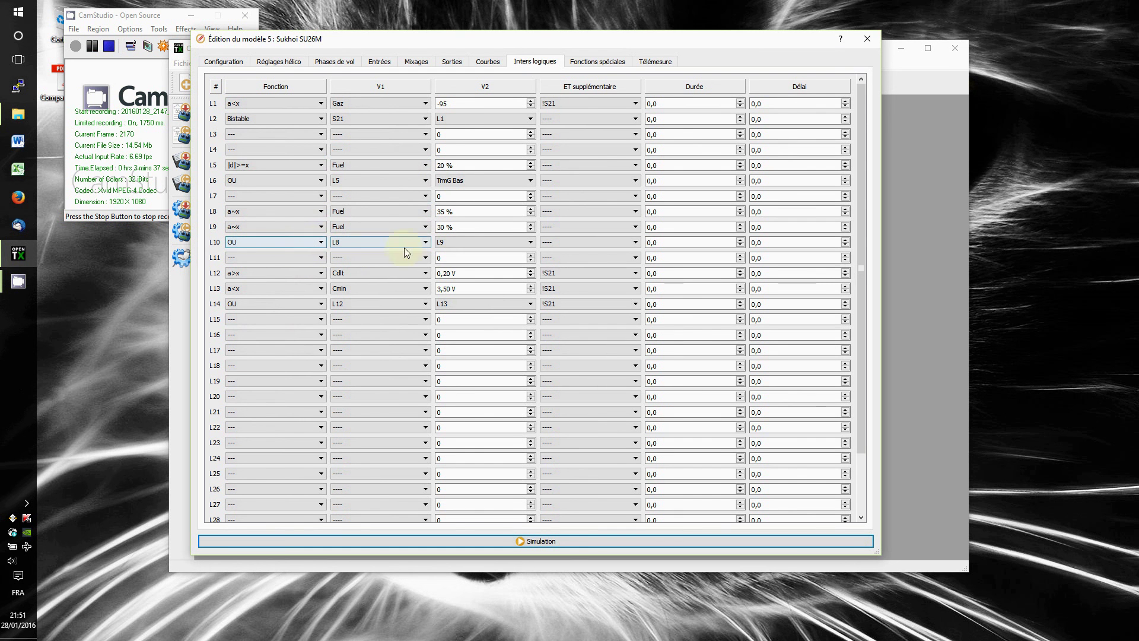
pyautogui.click(592, 64)
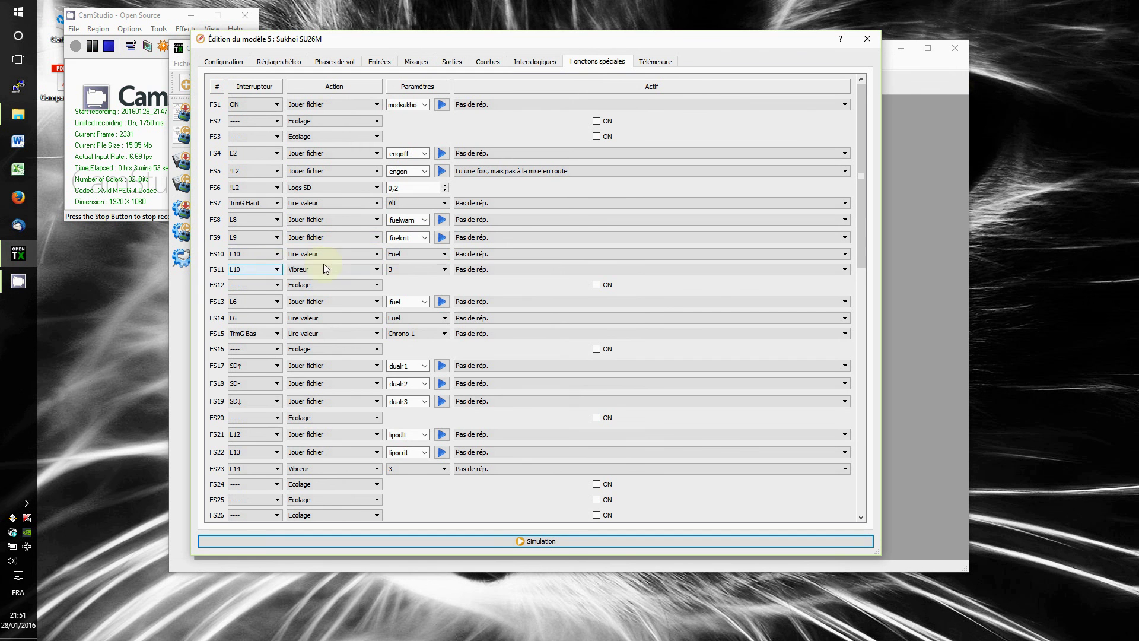
# Compare the battery voltage logical switches L12 to L14 with the special functions FS21 to FS23 that they trigger.
pyautogui.click(535, 62)
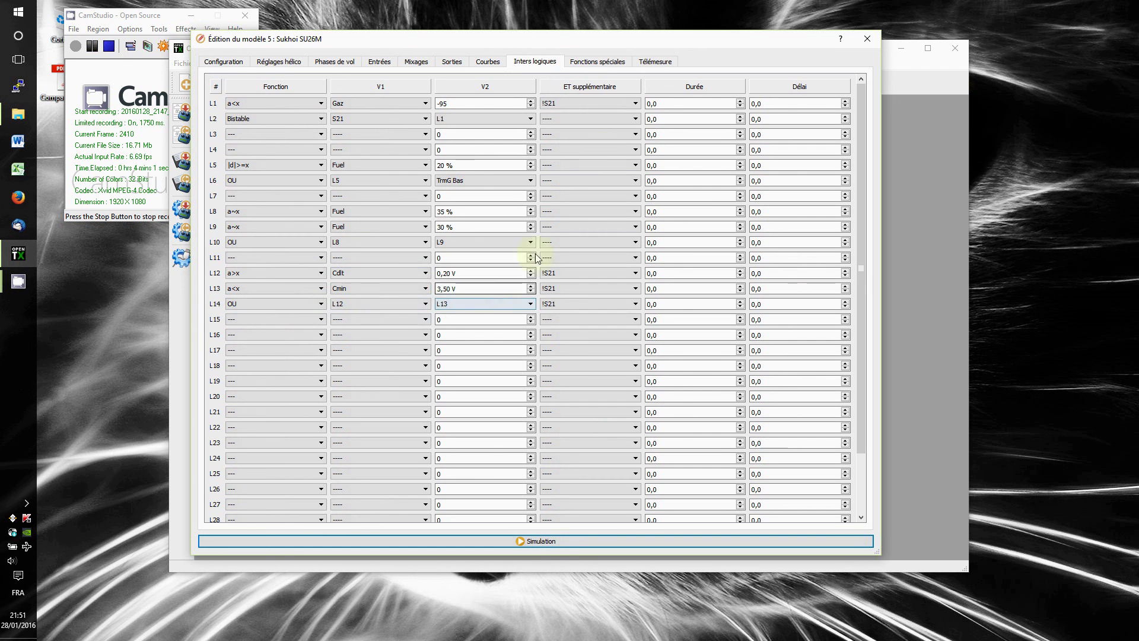
pyautogui.click(581, 66)
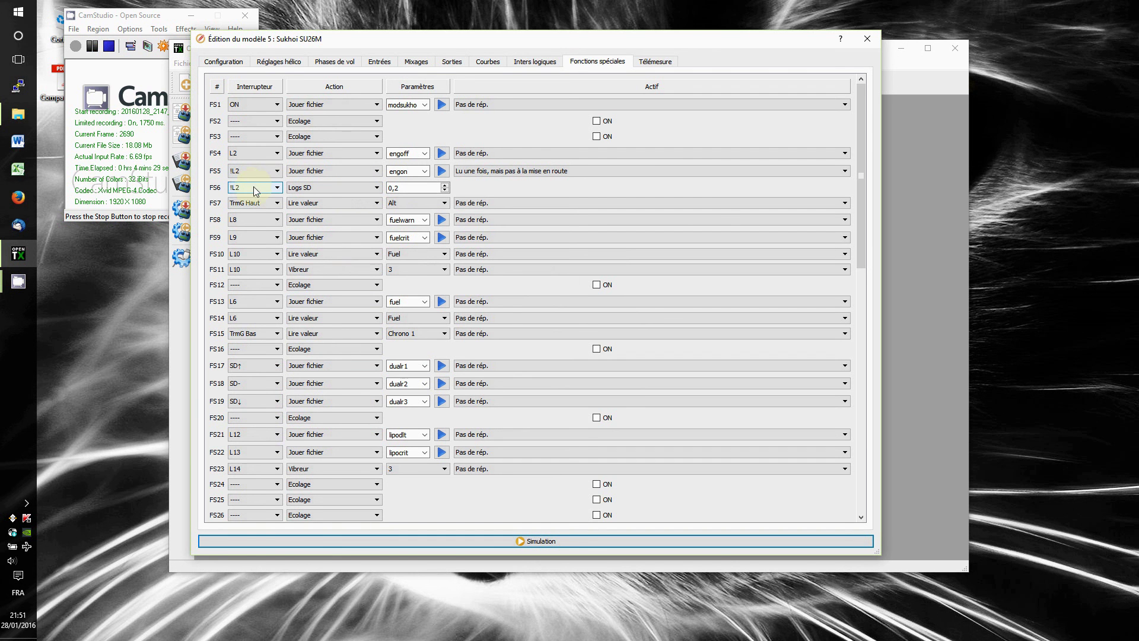
pyautogui.click(372, 284)
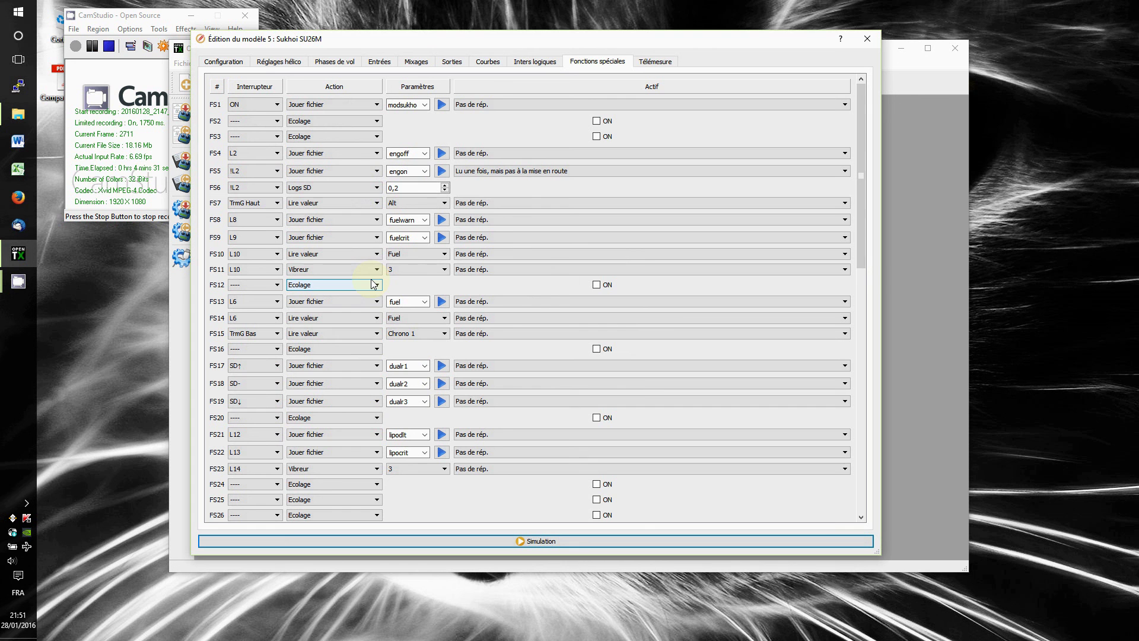
# Set FS1's trigger switch to Un and view its repetition choices, keeping Pas de rép.
pyautogui.click(561, 101)
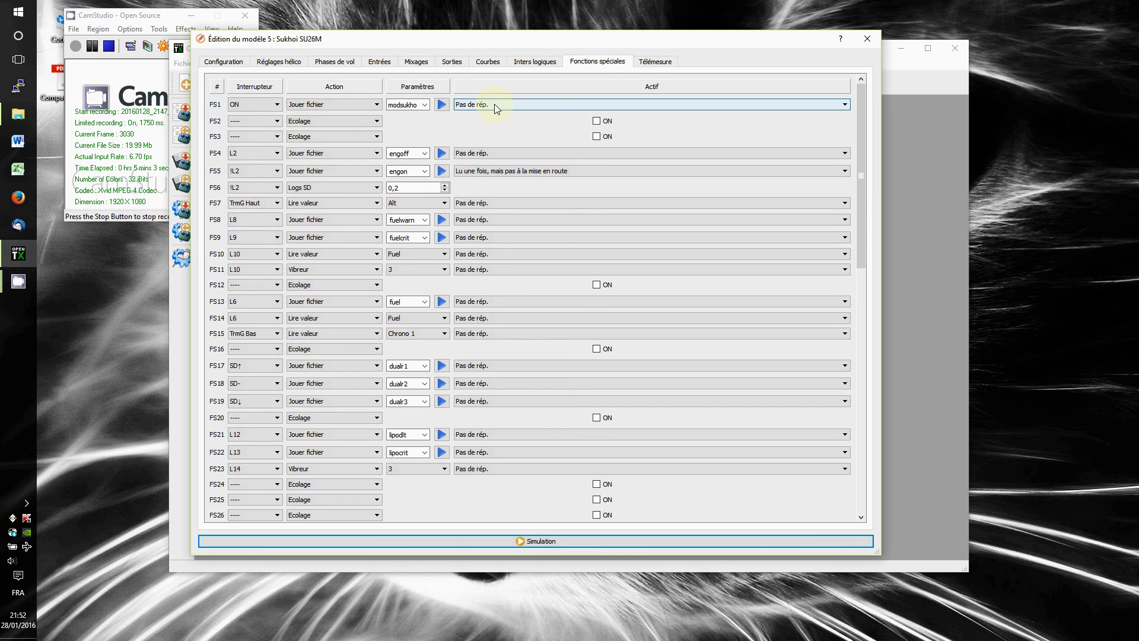
pyautogui.click(264, 104)
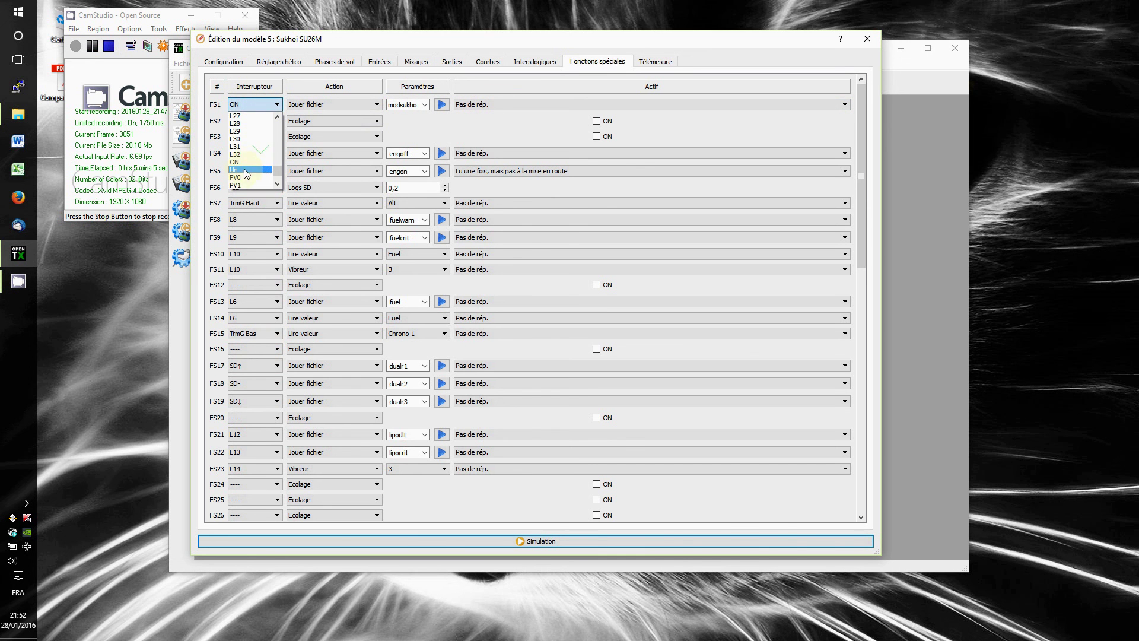
pyautogui.click(242, 170)
pyautogui.click(563, 106)
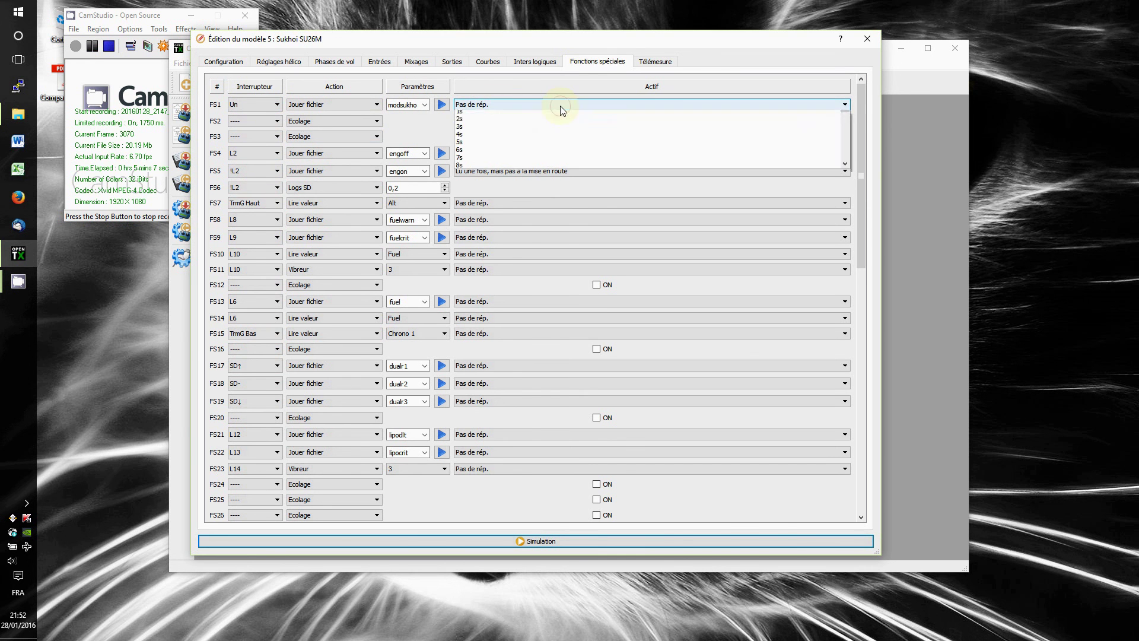
pyautogui.click(560, 105)
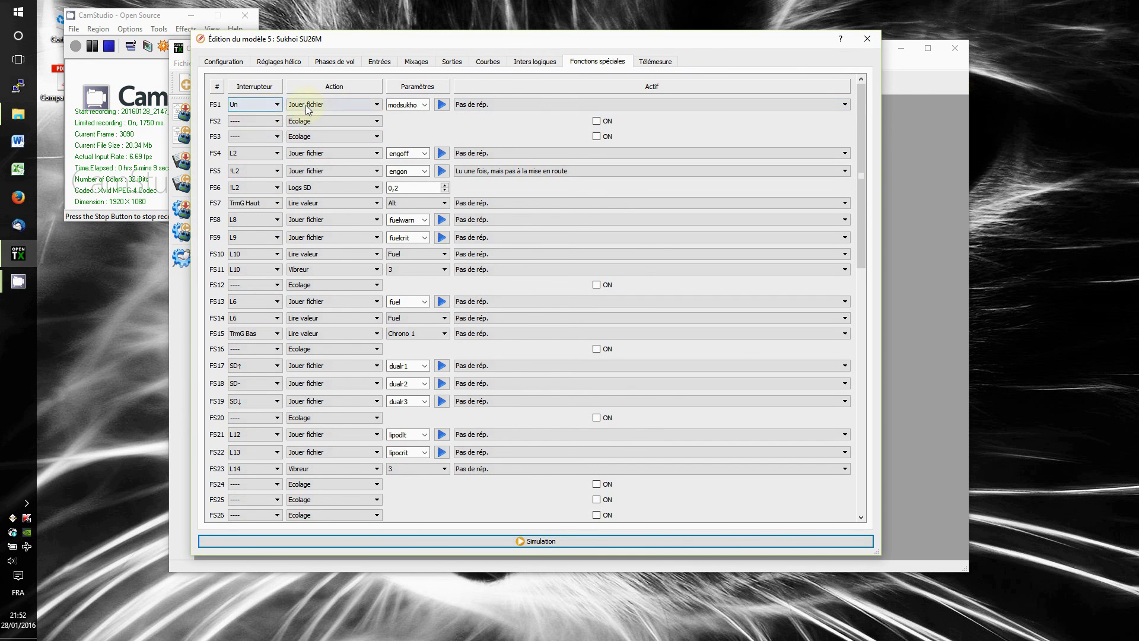
# Change FS1's trigger switch to ON and back to Un to compare the two options.
pyautogui.click(269, 105)
pyautogui.click(241, 159)
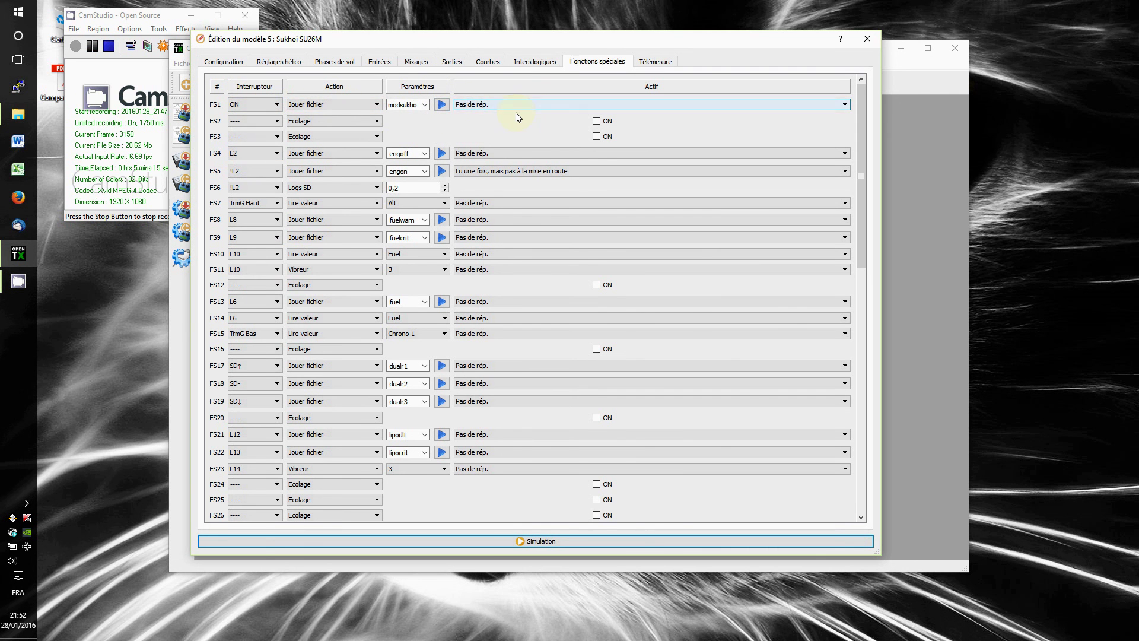
pyautogui.click(253, 106)
pyautogui.click(248, 171)
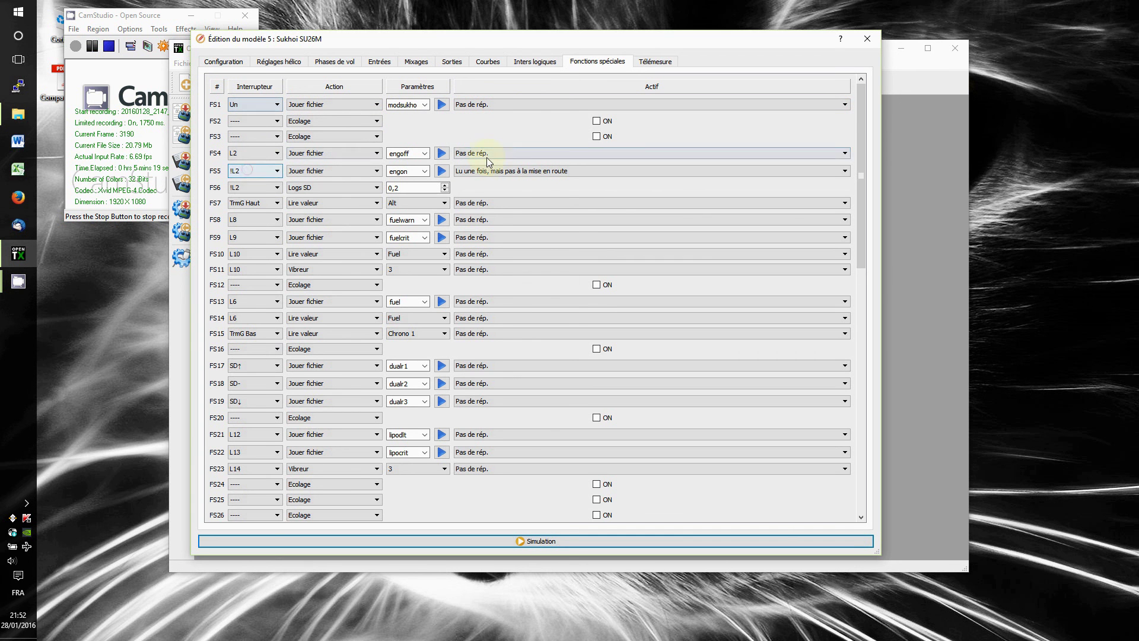